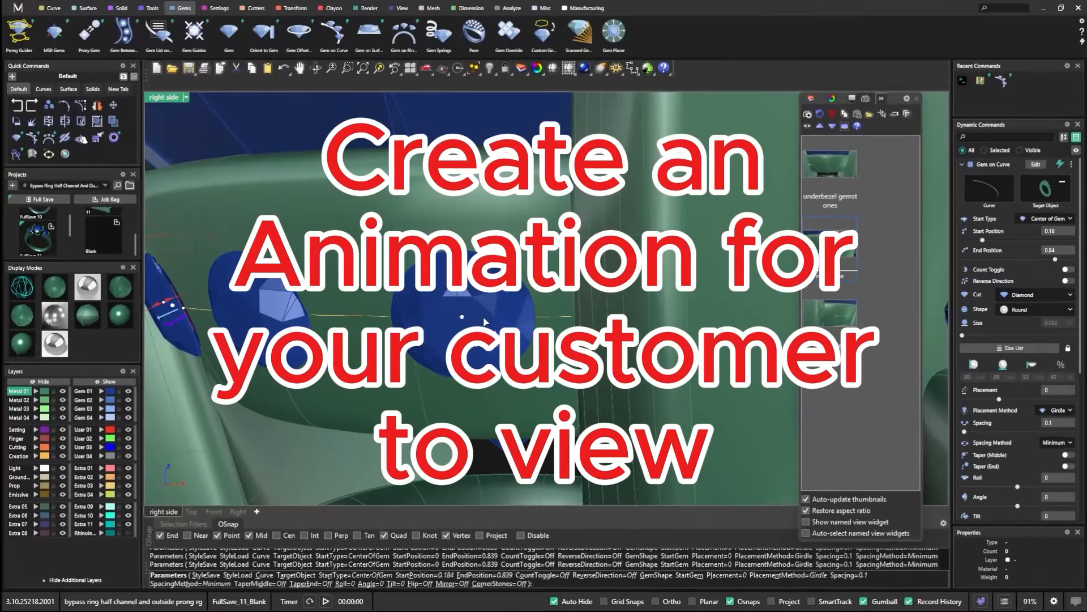
- Restore the saved named views of the ring one after another, including view 4 and view 5
left_click(834, 168)
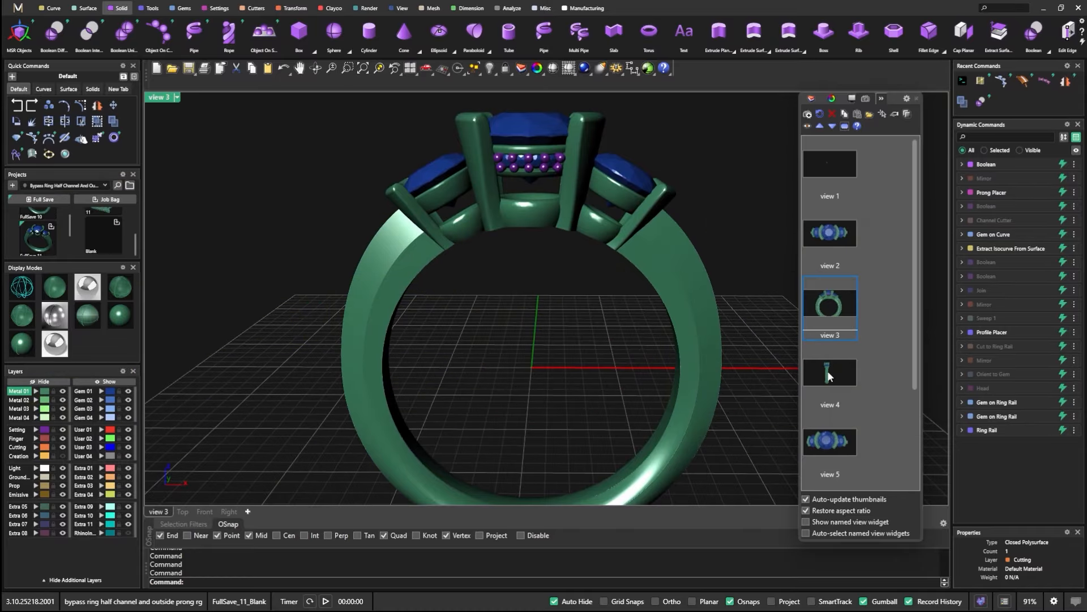
left_click(827, 376)
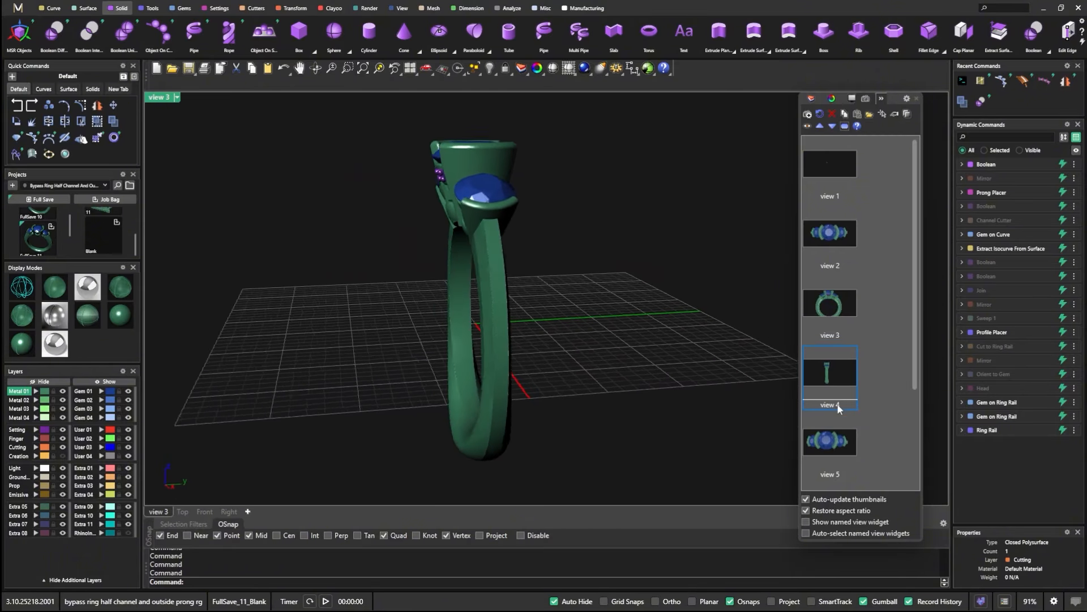
left_click(830, 439)
scroll(842, 379, "down", 1)
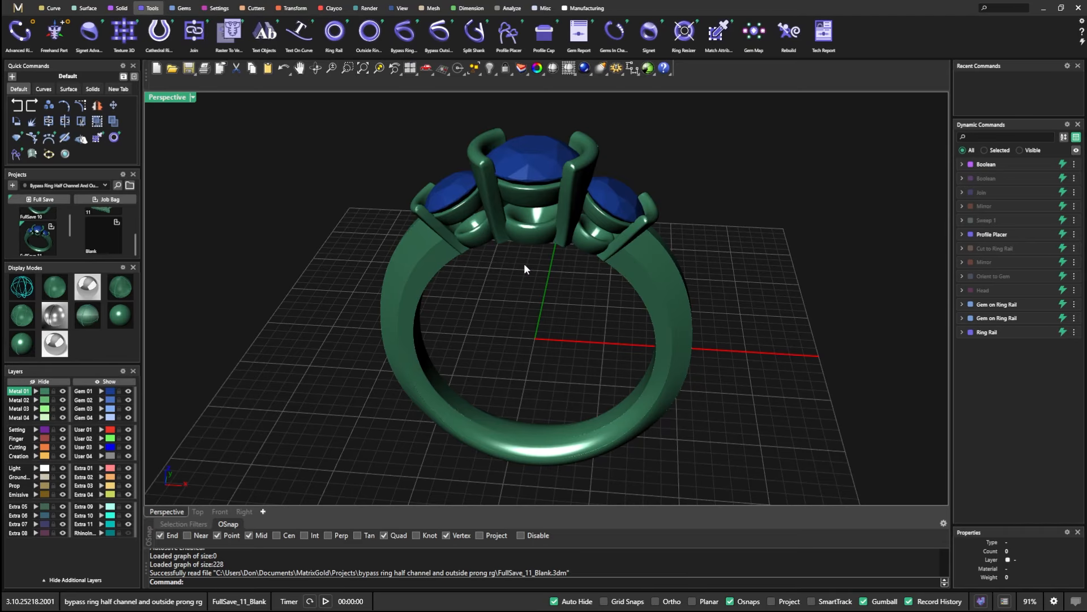
- Examine the three-stone ring from several angles, then the prongs and bezel beneath the centre gem up close
right_click_drag(525, 265, 488, 266)
scroll(552, 250, "up", 2)
scroll(553, 250, "down", 1)
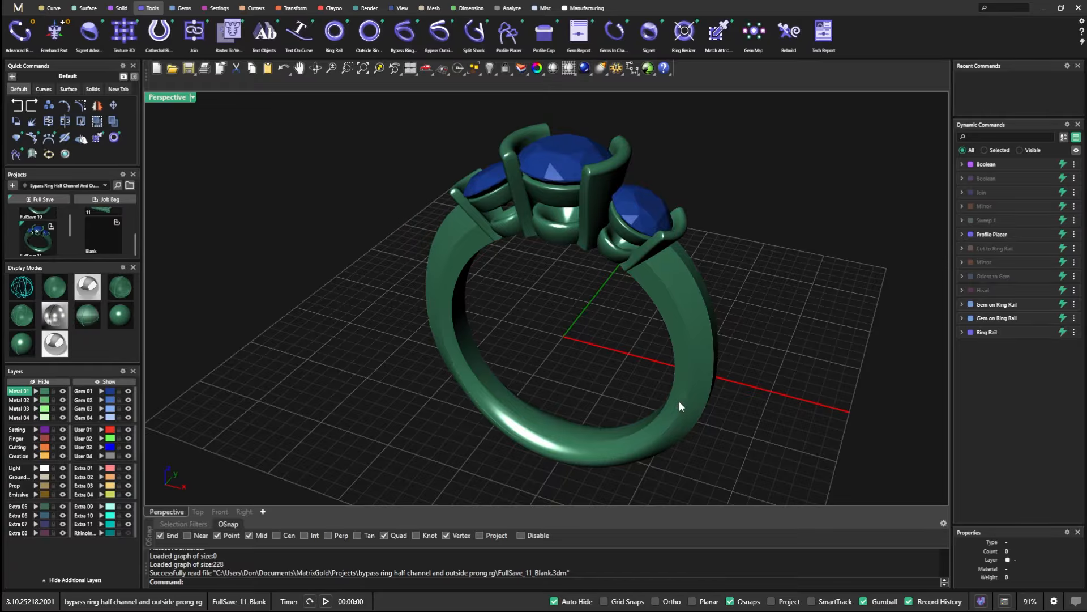
mouse_move(565, 300)
right_mouse_down()
mouse_move(579, 307)
mouse_move(572, 291)
mouse_move(562, 312)
mouse_move(538, 297)
mouse_move(578, 300)
right_mouse_up()
right_click_drag(557, 231, 529, 282)
scroll(529, 282, "up", 2)
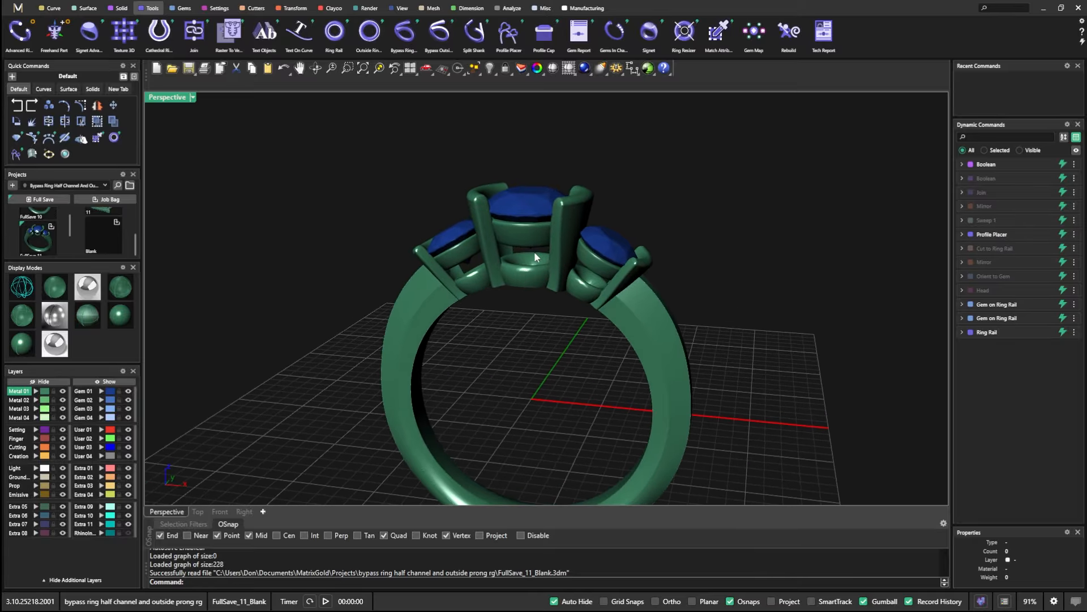
scroll(531, 240, "up", 5)
mouse_move(532, 239)
right_mouse_down()
mouse_move(503, 278)
mouse_move(594, 258)
mouse_move(543, 216)
mouse_move(532, 257)
mouse_move(577, 260)
mouse_move(541, 258)
mouse_move(619, 243)
mouse_move(538, 267)
mouse_move(516, 244)
right_mouse_up()
scroll(543, 217, "up", 2)
scroll(479, 254, "up", 6)
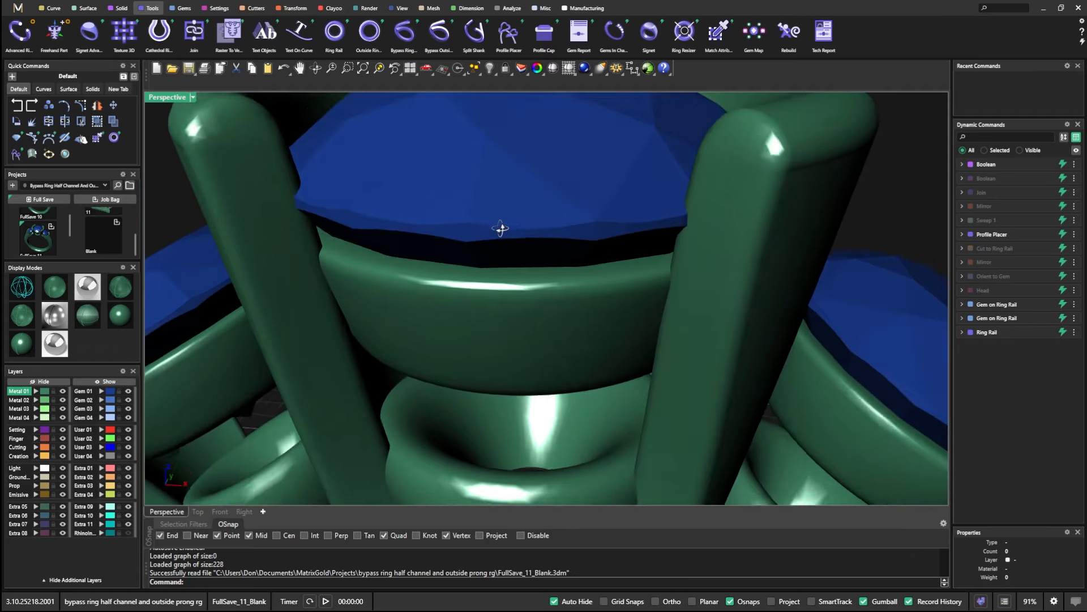
right_click_drag(500, 228, 538, 195)
scroll(537, 194, "down", 3)
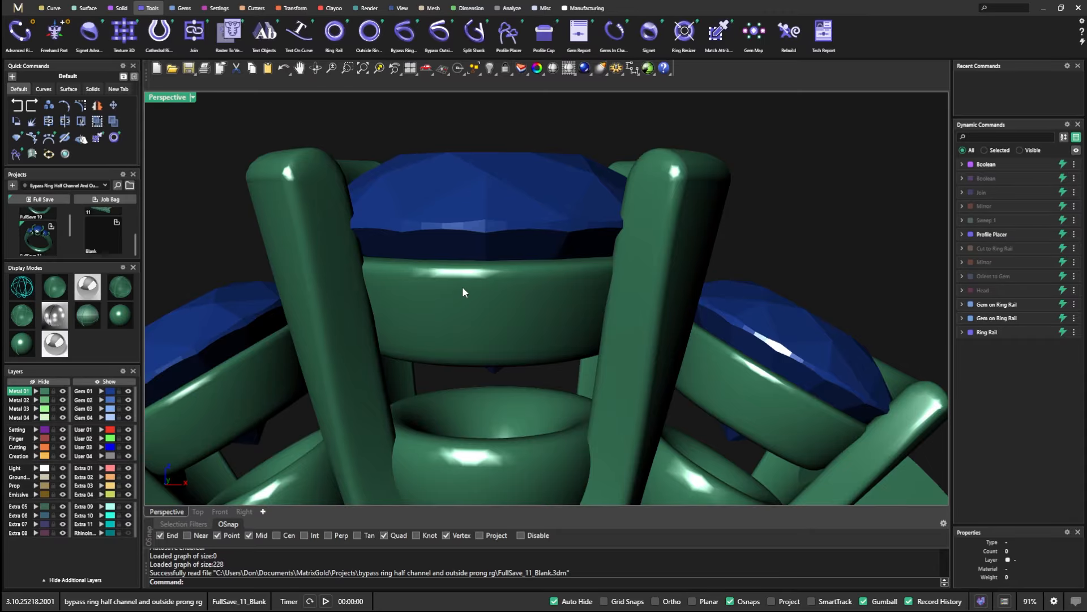
- Switch the viewport to the Shaded display mode for a close-up of the bezel under the centre gem
scroll(476, 282, "down", 3)
scroll(435, 327, "up", 3)
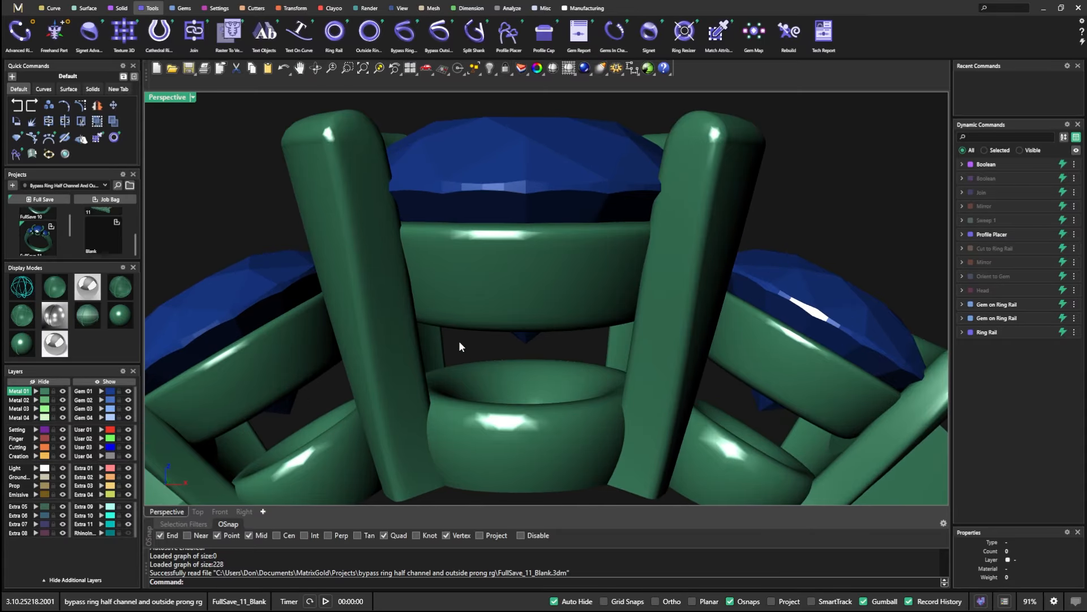
right_click_drag(467, 344, 492, 336, "shift")
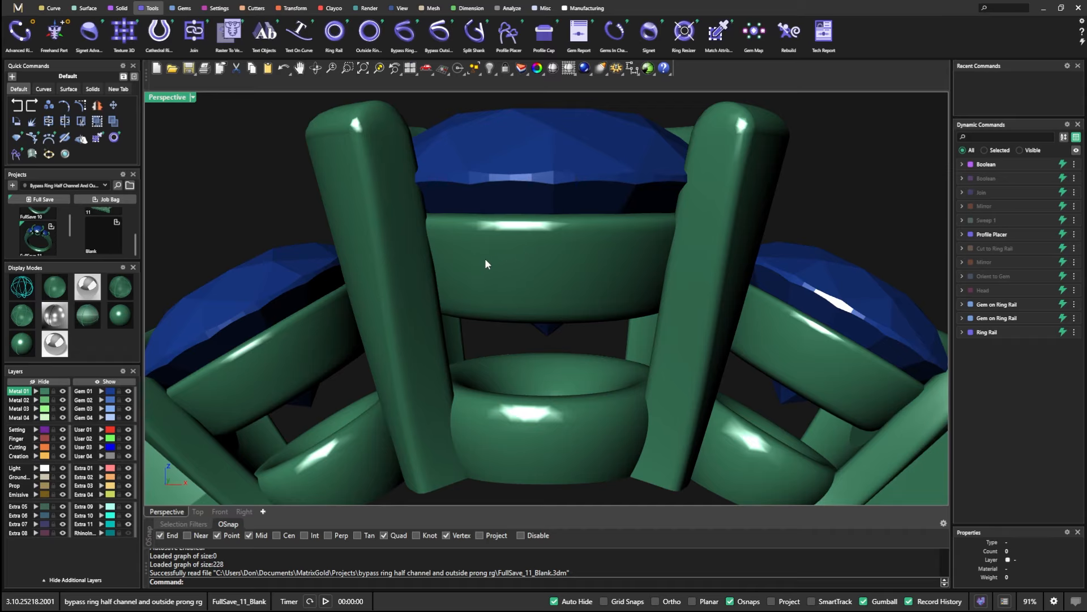
scroll(518, 239, "up", 2)
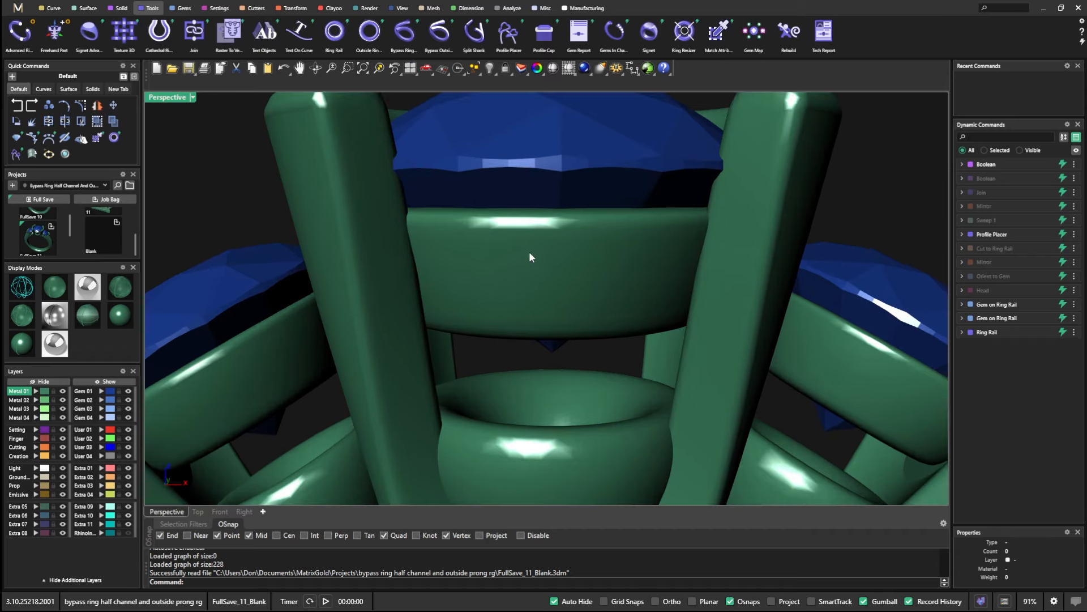
mouse_move(530, 253)
right_mouse_down("shift")
mouse_move(492, 266)
mouse_move(516, 260)
right_mouse_up("shift")
scroll(503, 251, "up", 3)
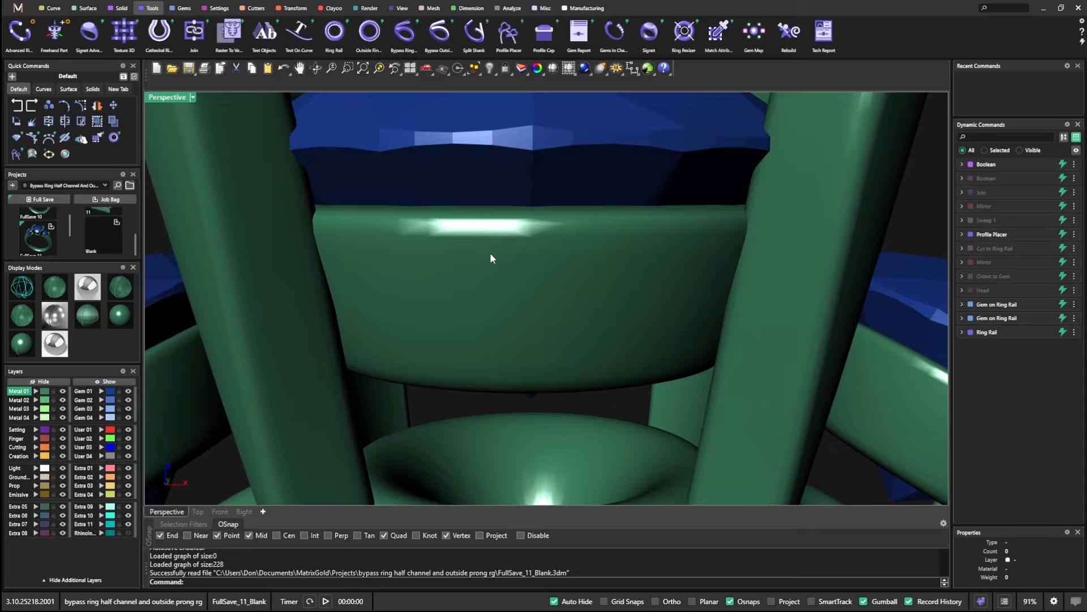
scroll(491, 254, "up", 1)
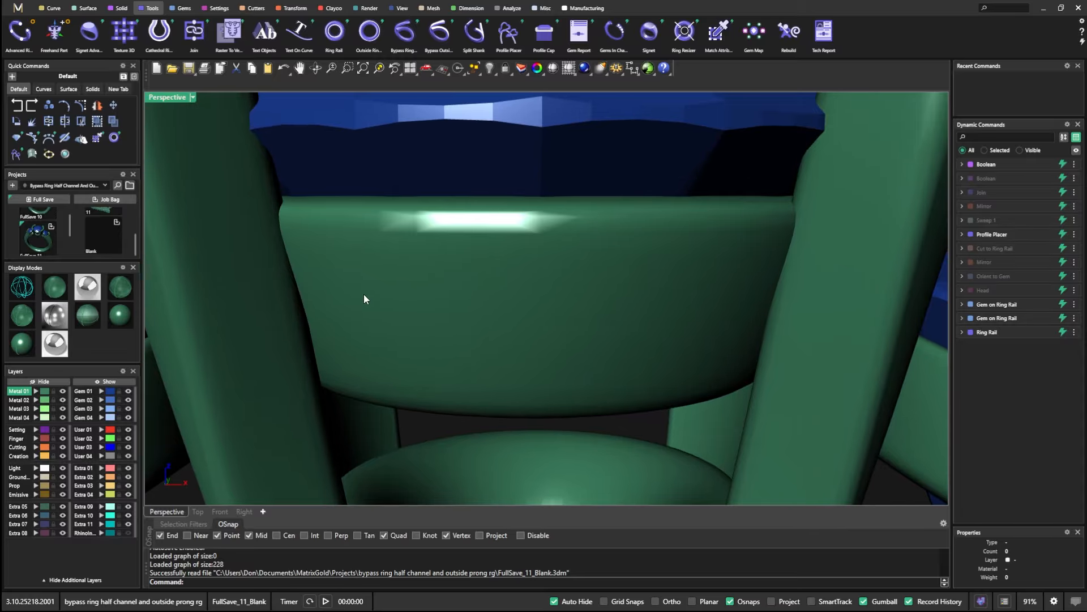
left_click(50, 291)
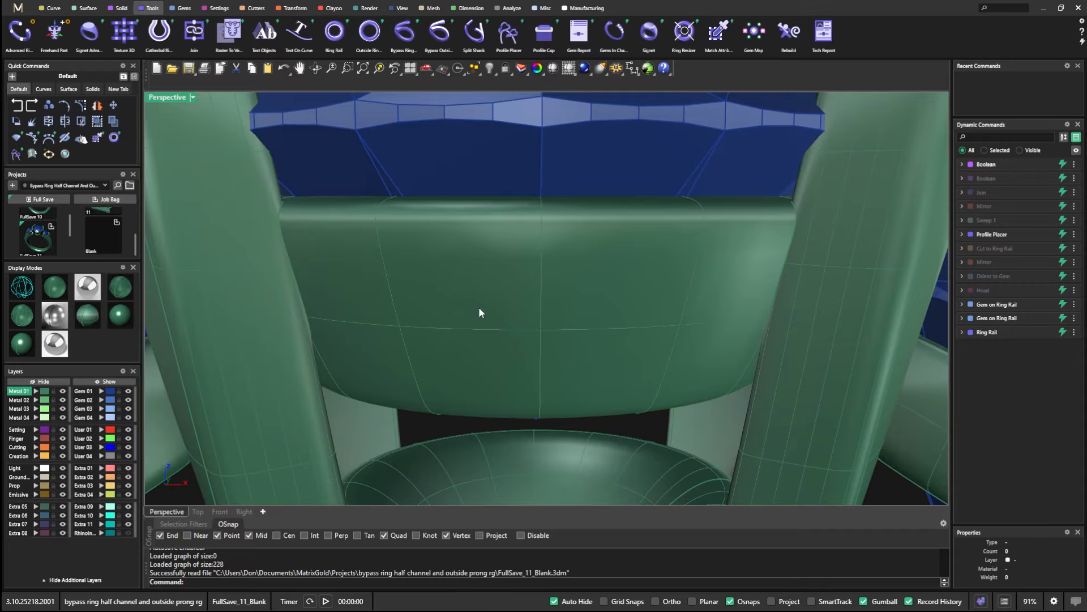
scroll(479, 311, "up", 1)
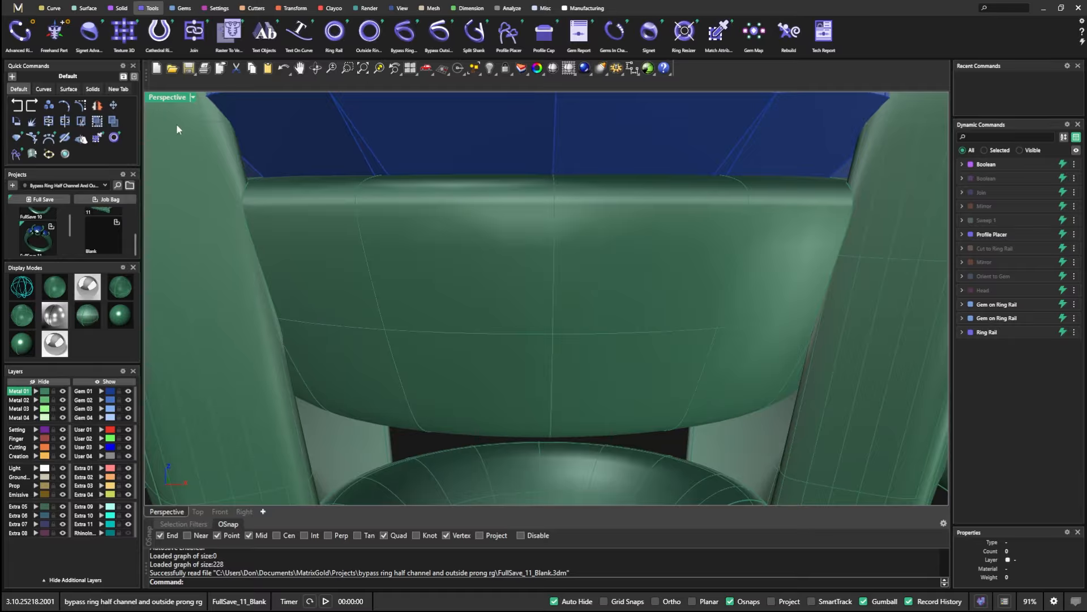
- Examine the whole ring in Shaded mode, then the outer face of the centre gem's bezel between the front prongs
scroll(429, 188, "down", 10)
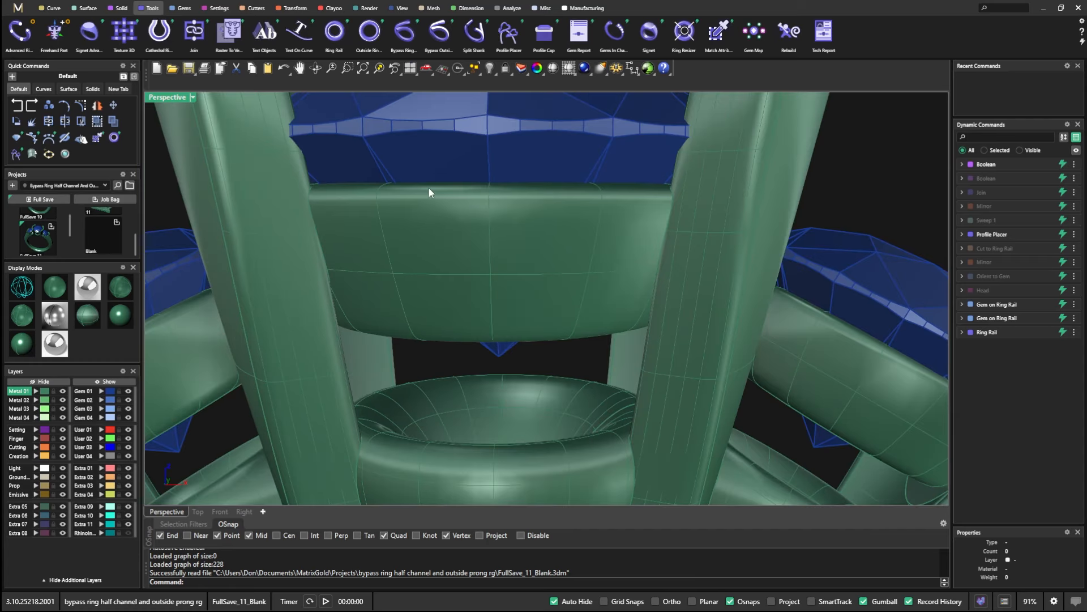
right_click_drag(438, 191, 391, 255)
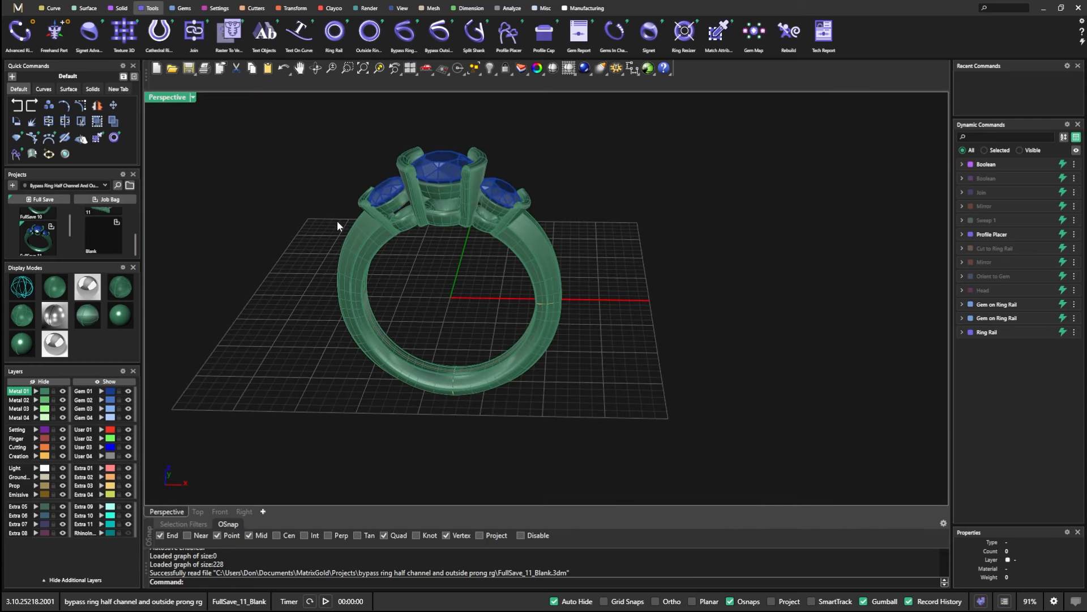
scroll(389, 205, "up", 3)
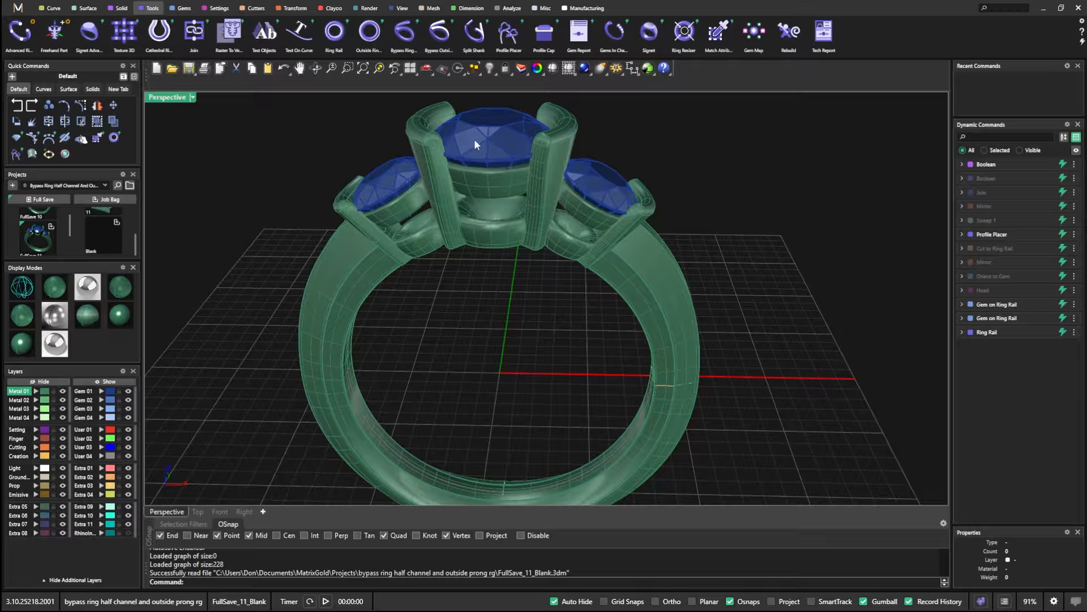
right_click_drag(474, 226, 481, 248, "shift")
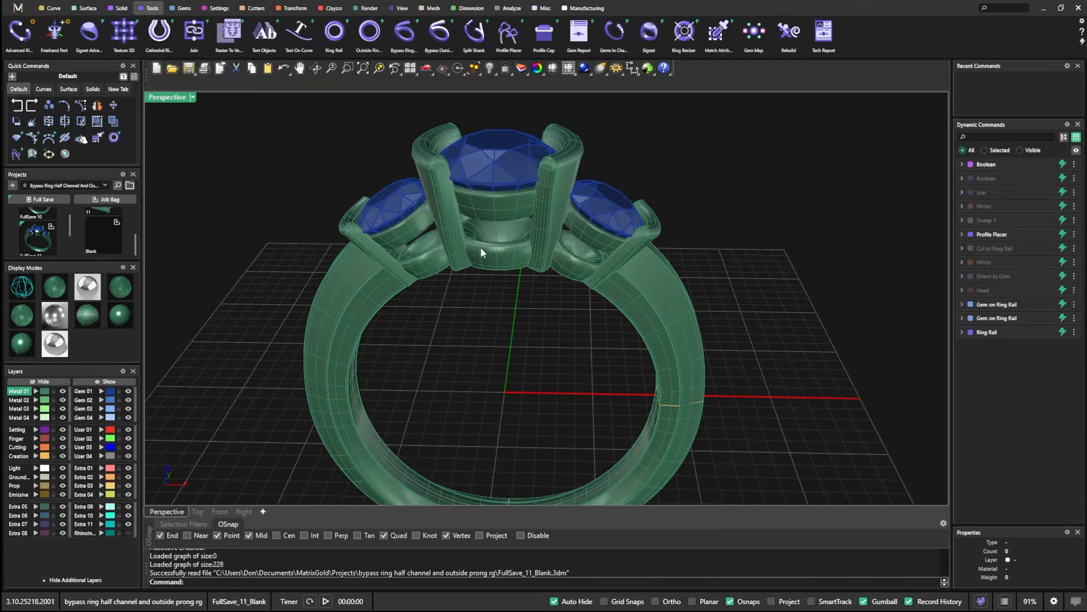
scroll(481, 150, "up", 2)
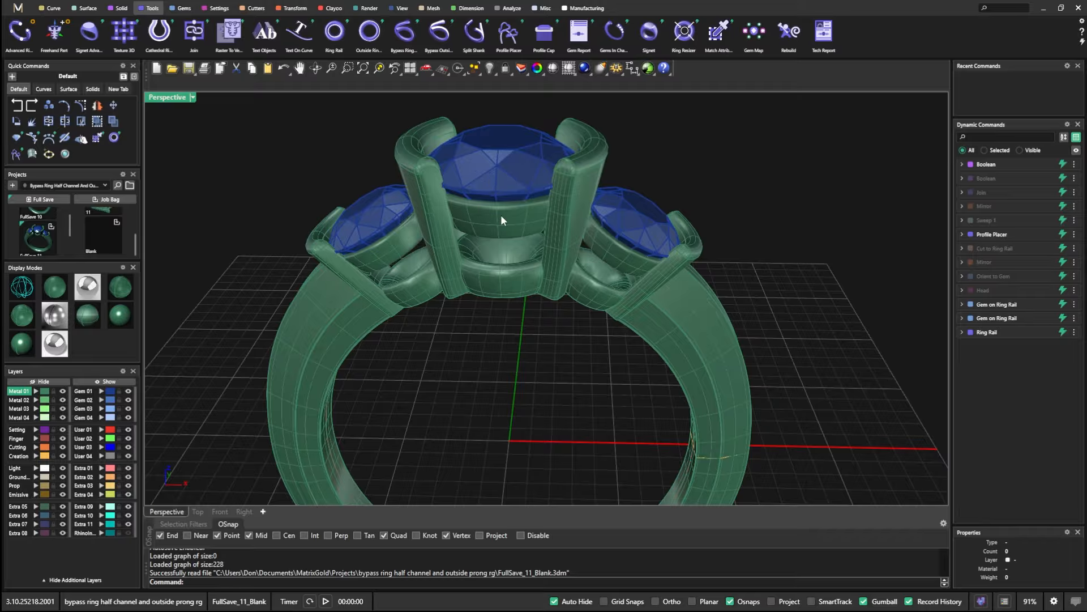
scroll(498, 220, "up", 2)
right_click_drag(448, 284, 448, 277)
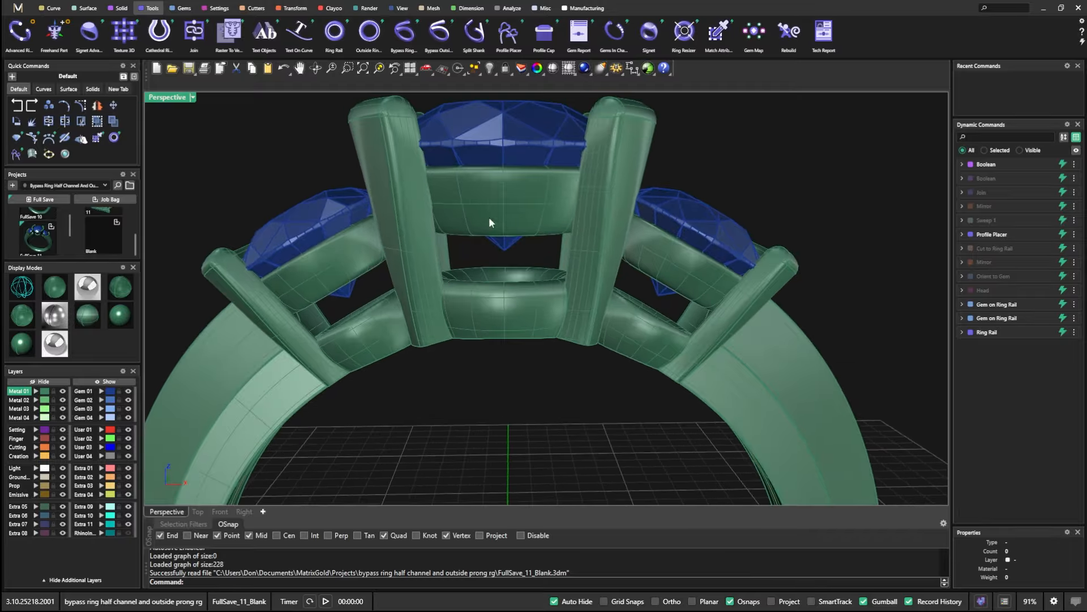
scroll(505, 148, "up", 6)
right_click_drag(505, 148, 522, 209, "shift")
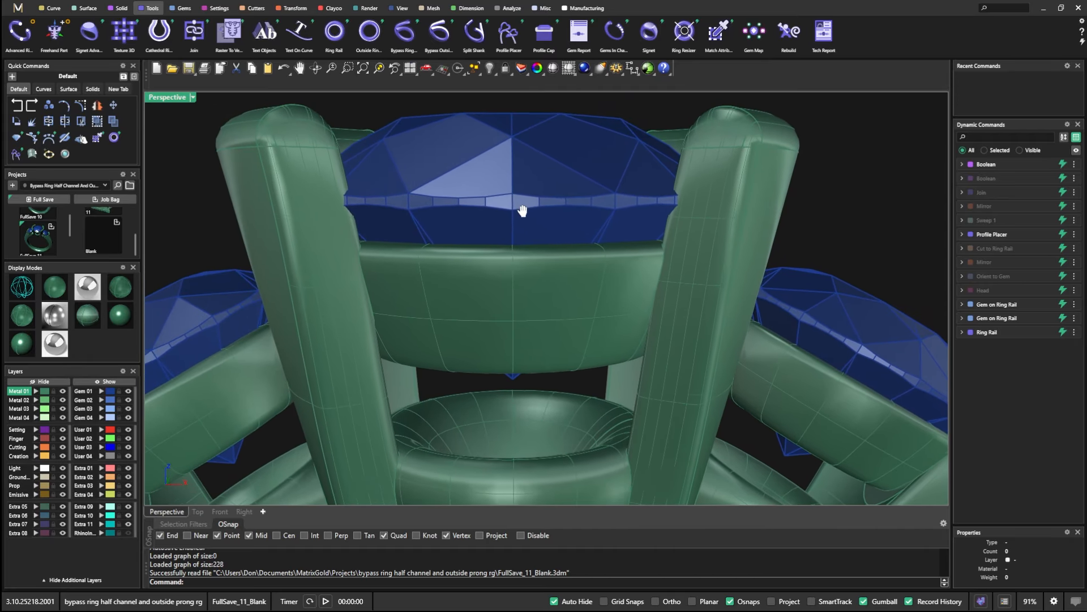
scroll(505, 243, "up", 2)
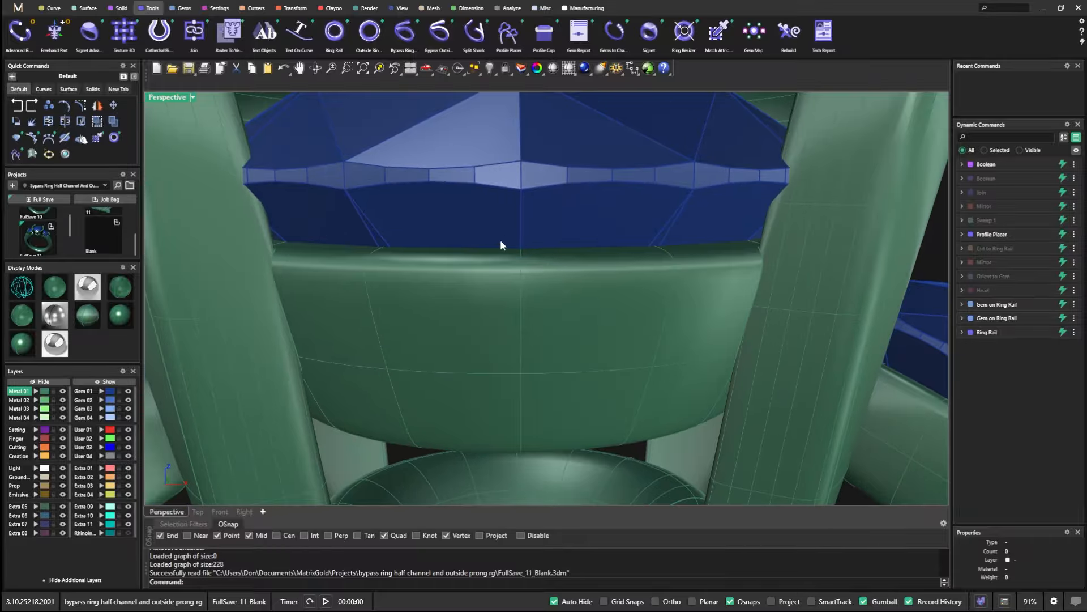
right_click_drag(388, 327, 388, 309, "shift")
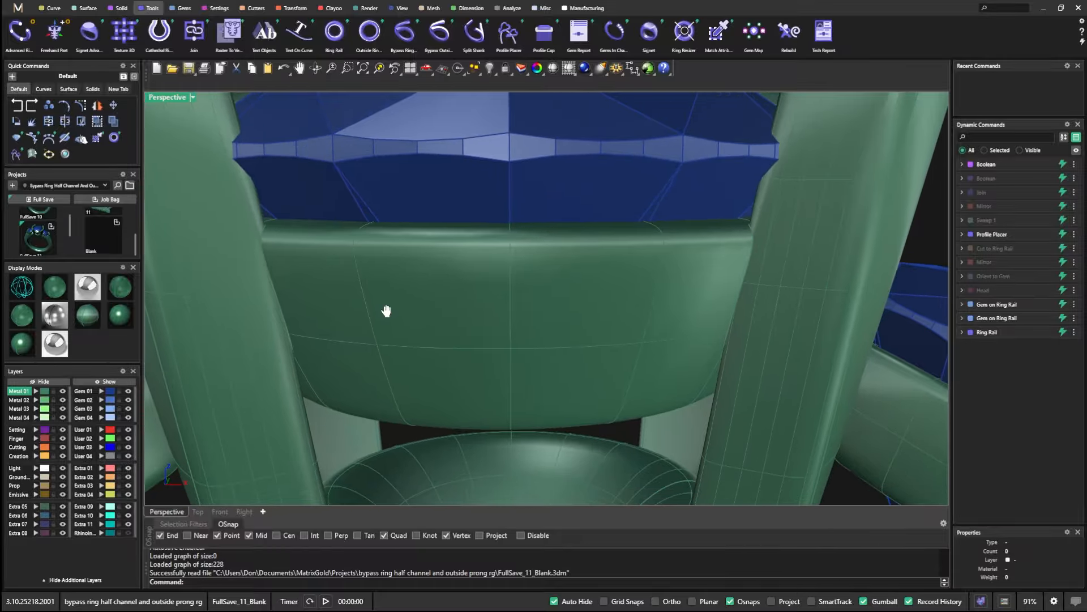
- Open the Named Views manager and save the current close-up of the centre bezel as "underbezel gemstones"
left_click(173, 99)
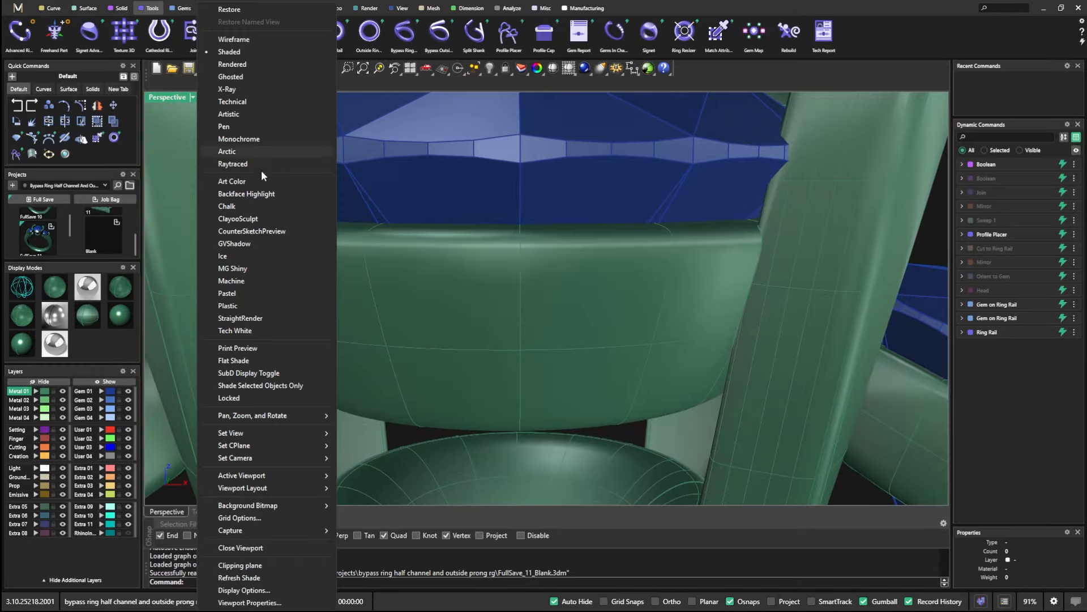
mouse_move(246, 433)
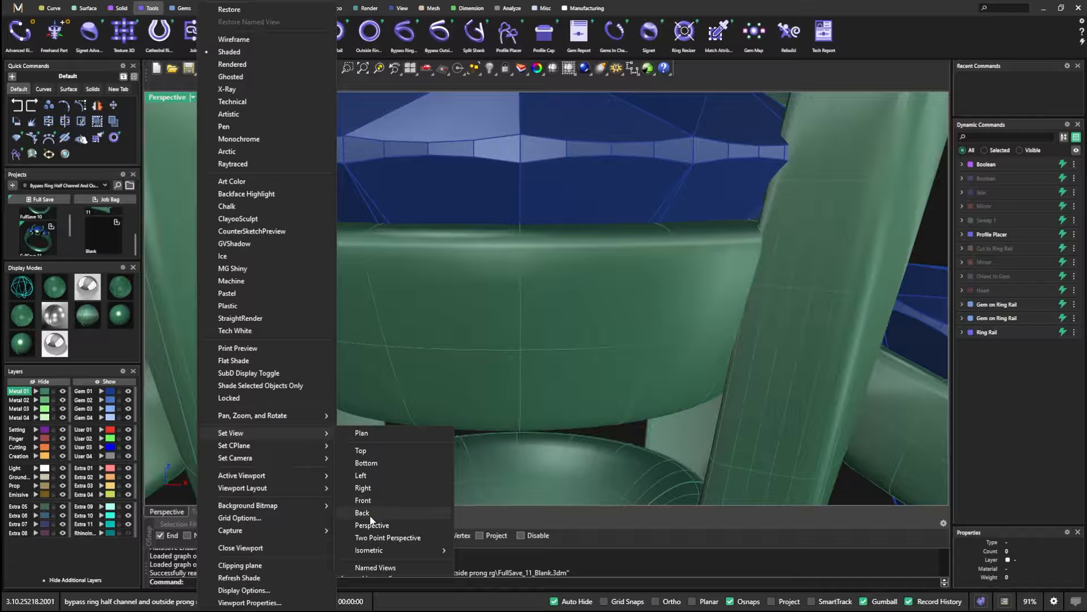
left_click(371, 568)
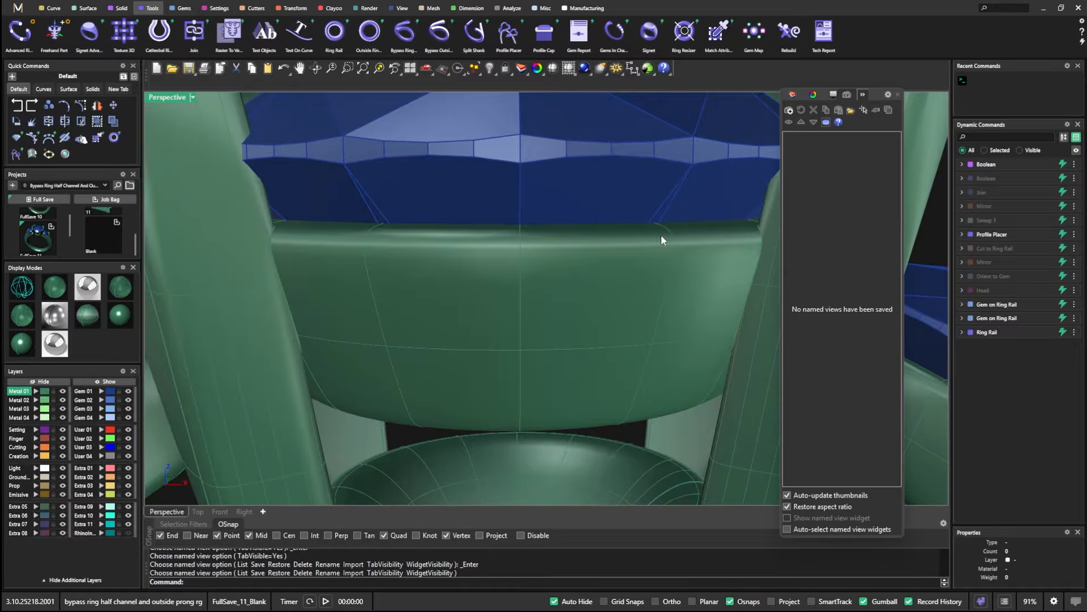
left_click_drag(875, 95, 894, 99)
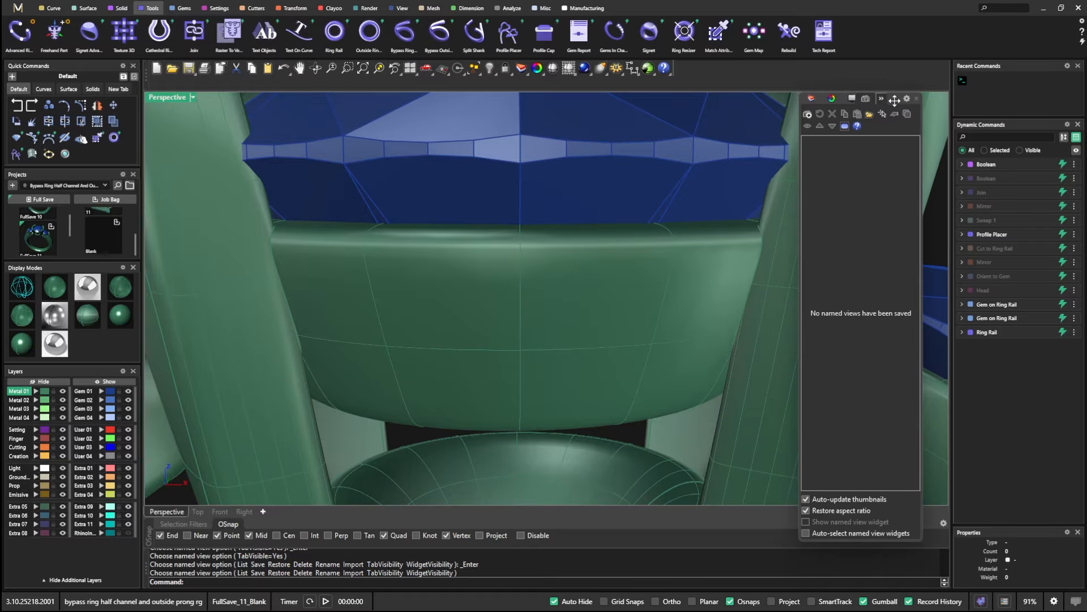
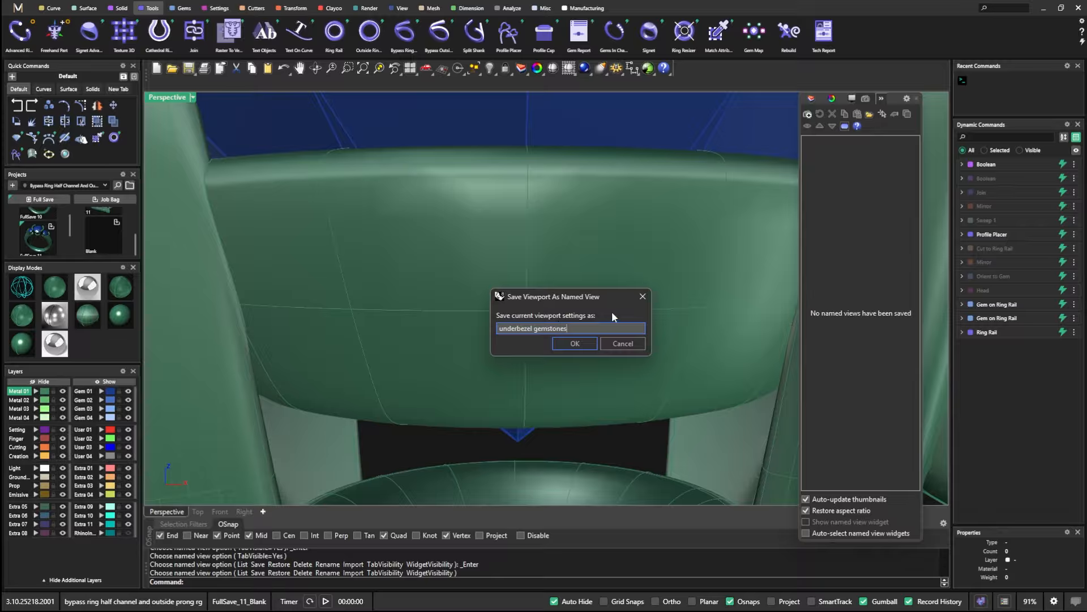
left_click(573, 343)
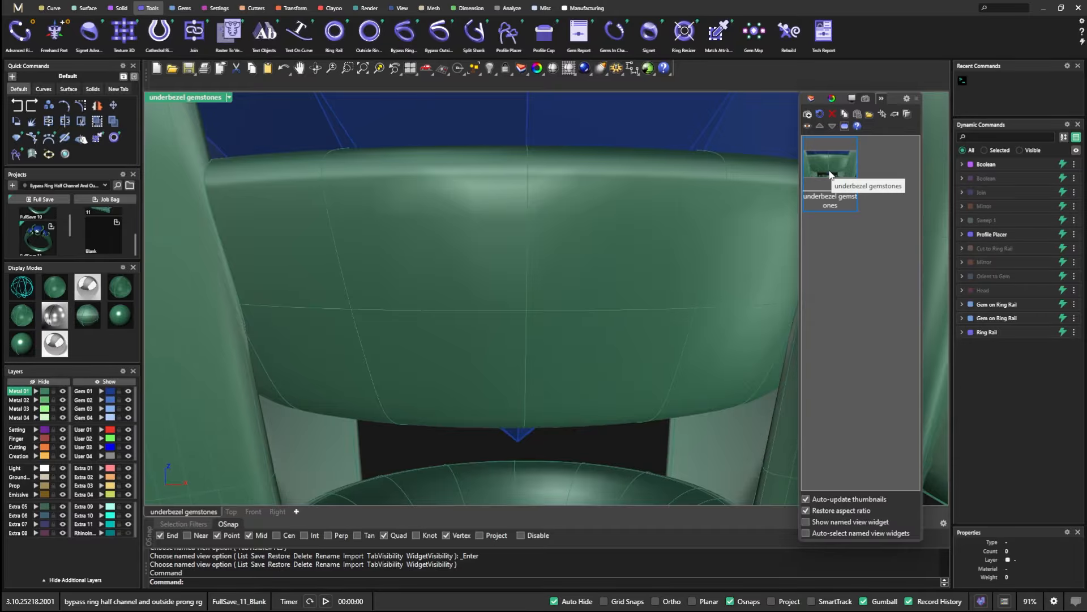
- Save an angled close-up of the bezel meeting the right front prong as a named view called "right side"
scroll(574, 232, "down", 3)
right_click_drag(610, 276, 552, 284)
scroll(622, 251, "up", 2)
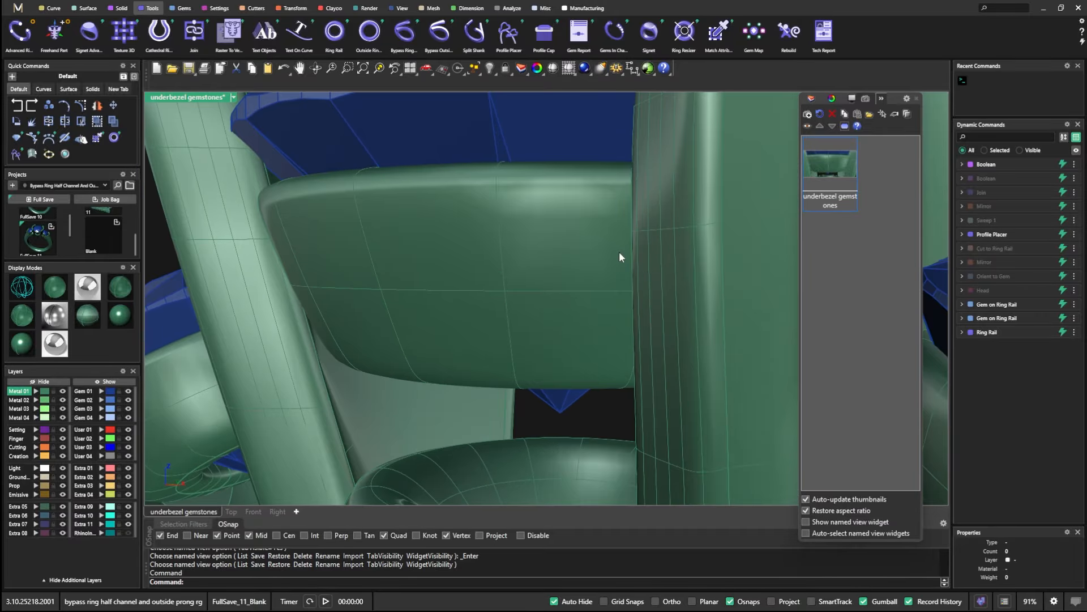
scroll(615, 263, "up", 3)
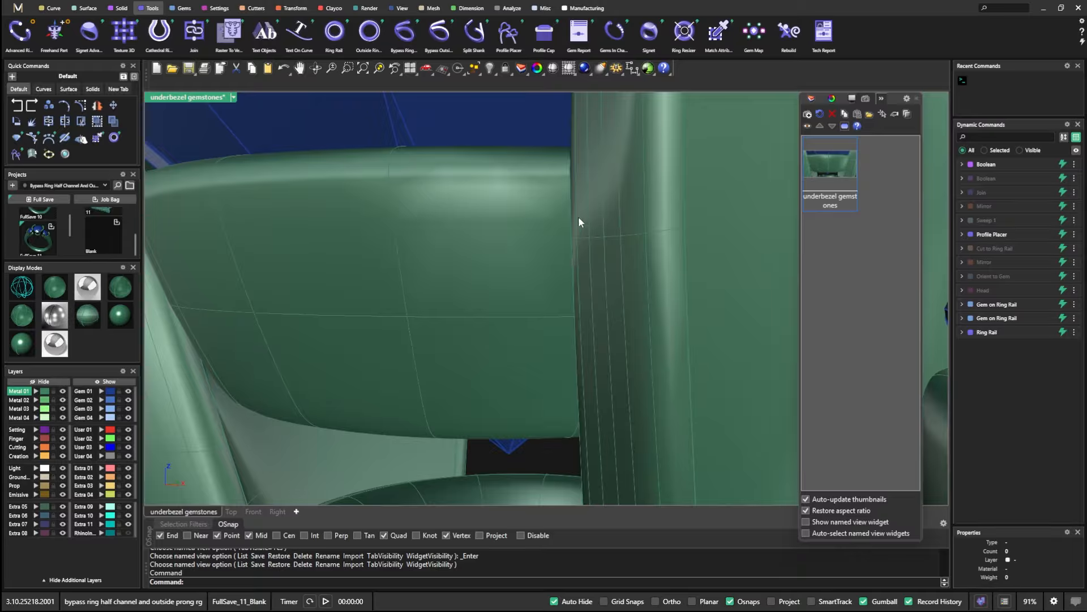
left_click(808, 115)
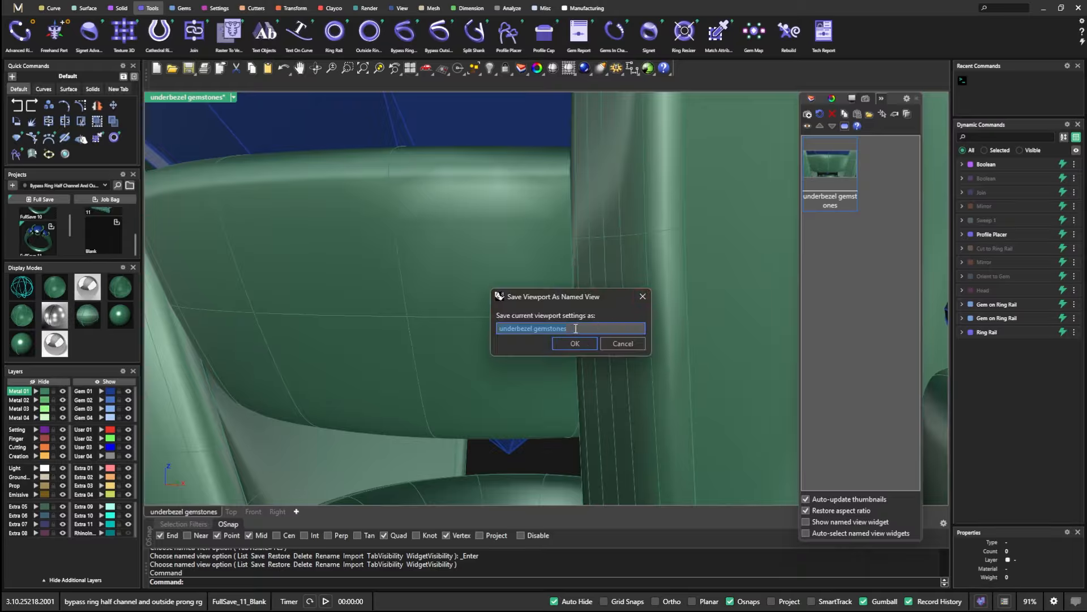
type("right side")
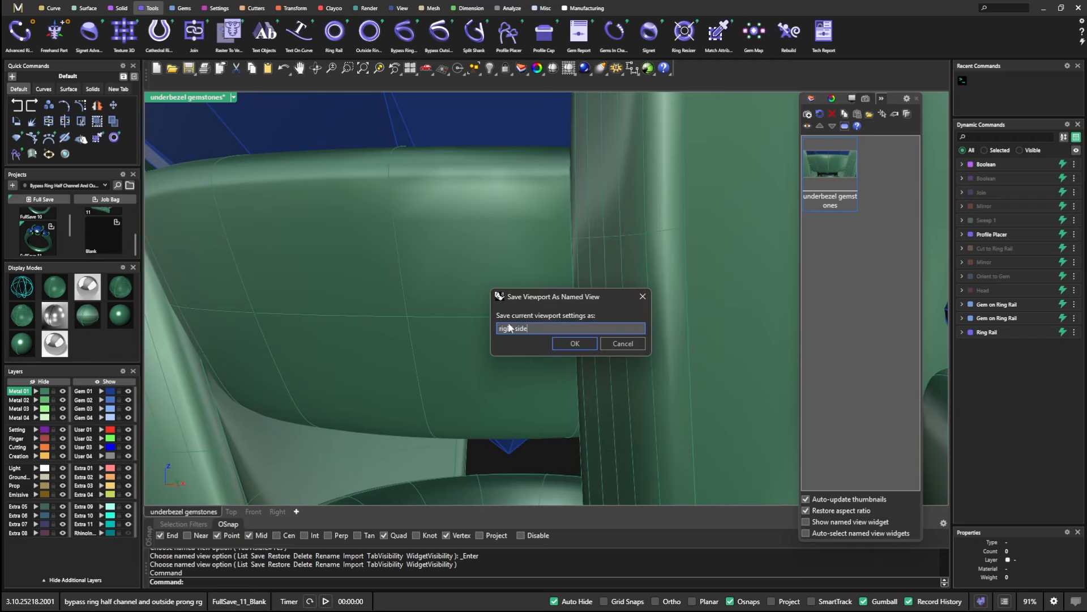
left_click(566, 343)
- Save an angled close-up of the centre bezel meeting the left front prong as a named view called "left side"
scroll(442, 333, "down", 3)
scroll(443, 333, "up", 3)
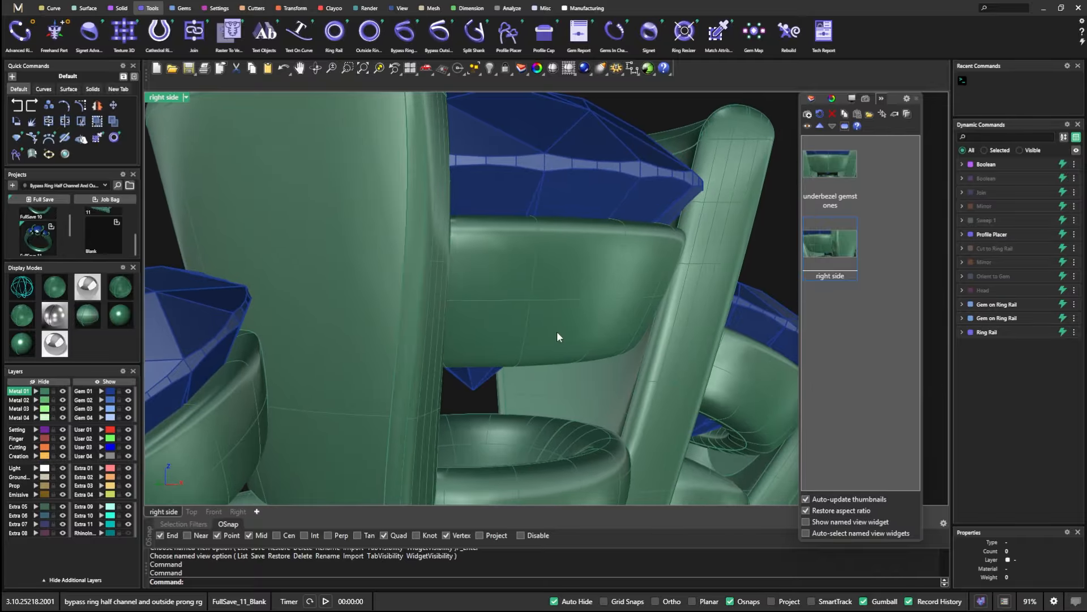
scroll(559, 335, "up", 3)
scroll(481, 357, "up", 3)
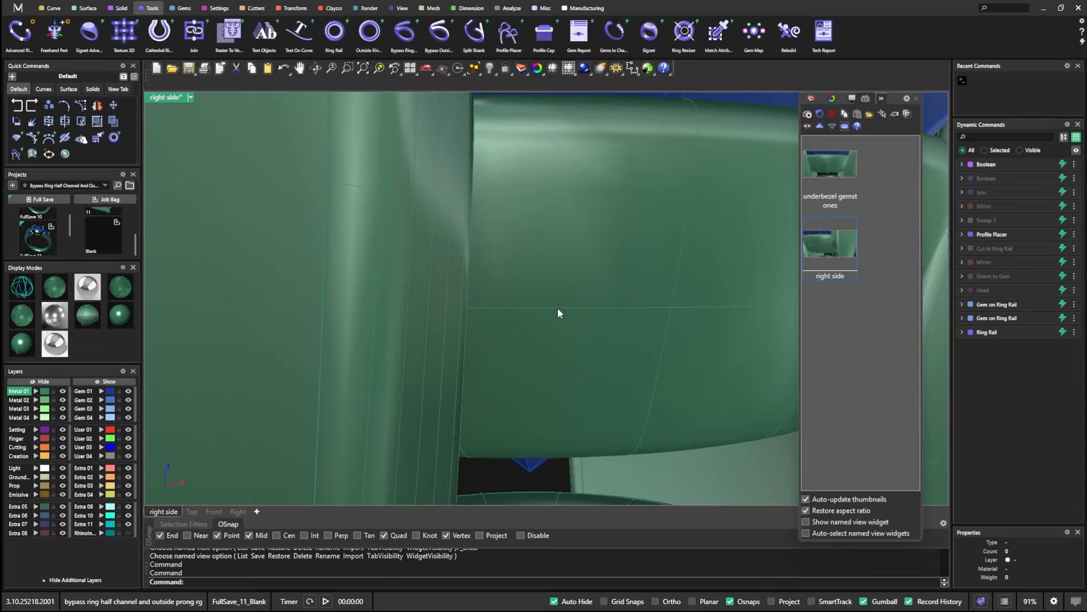
right_click_drag(558, 309, 562, 334)
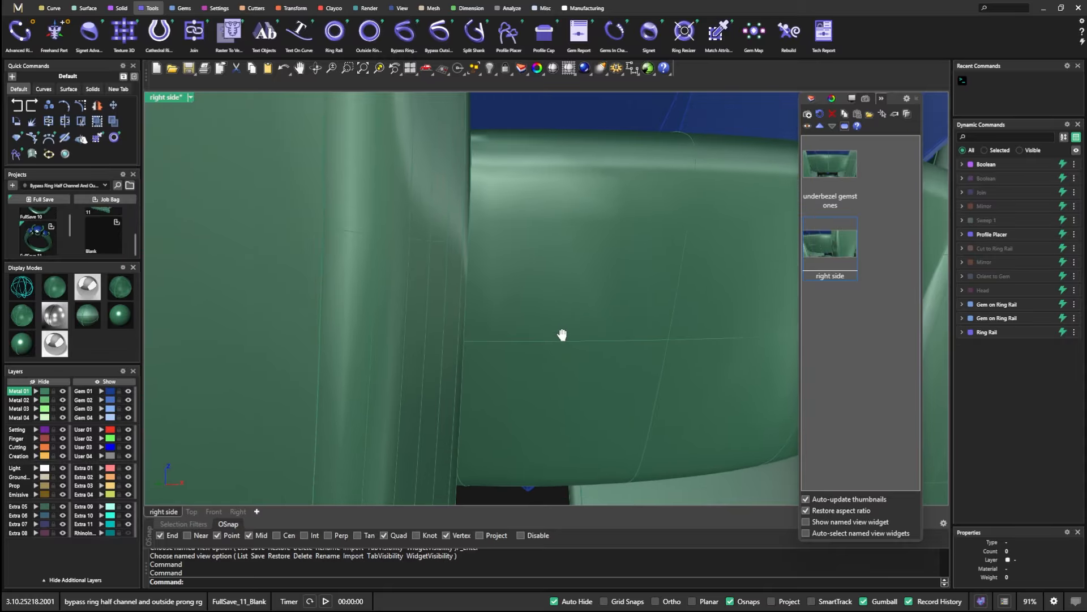
left_click(808, 114)
left_click_drag(538, 325, 476, 331)
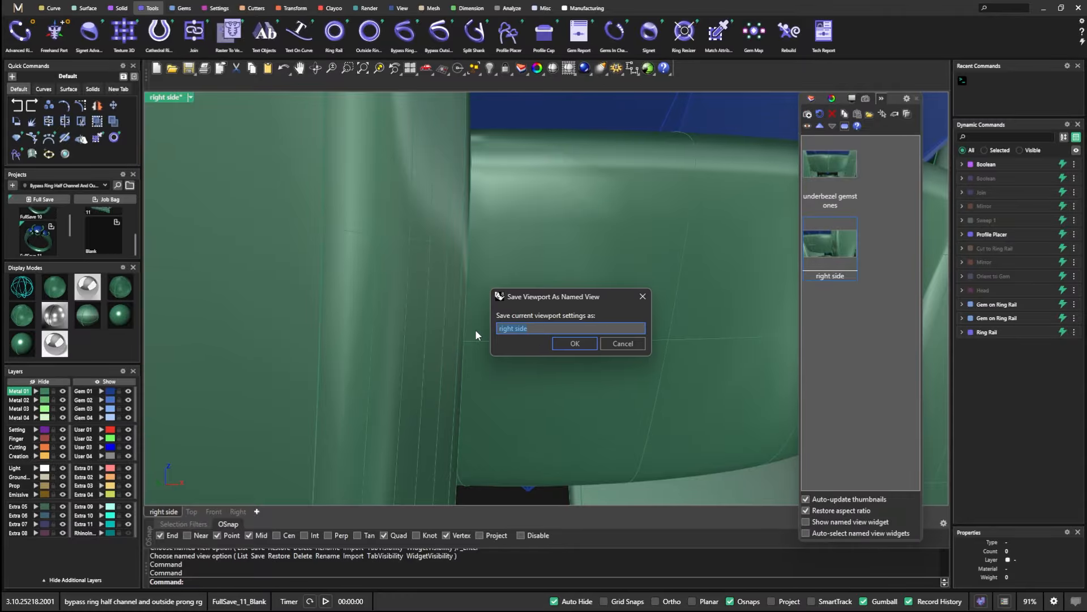
type("left side")
key("Return")
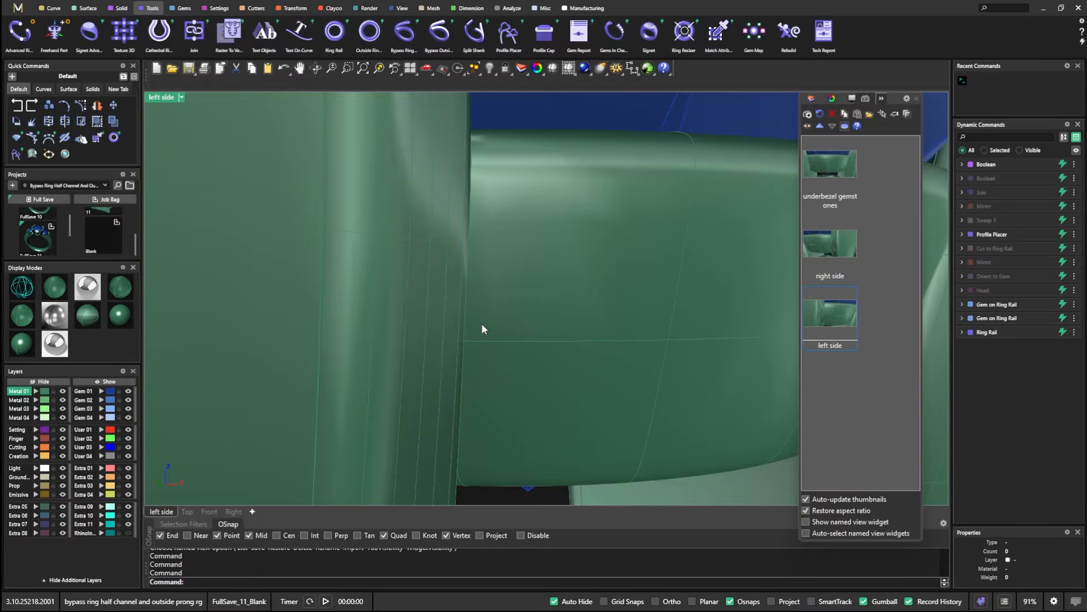
- Extract a horizontal isocurve at mid-height around the outer face of the centre gem's bezel
scroll(476, 334, "down", 6)
scroll(496, 357, "down", 3)
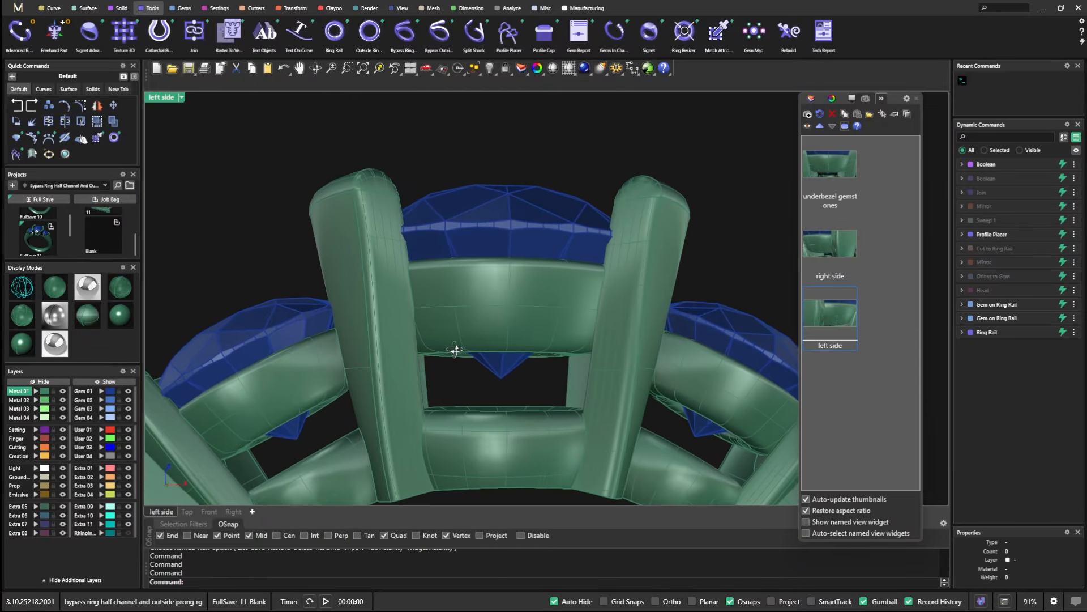
scroll(504, 300, "up", 8)
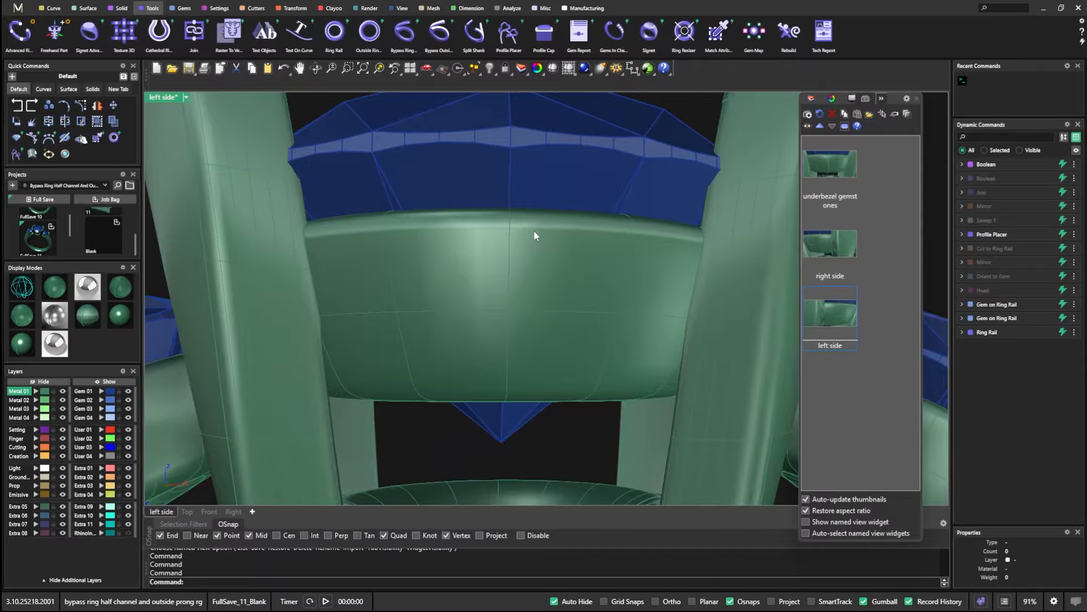
scroll(477, 296, "up", 2)
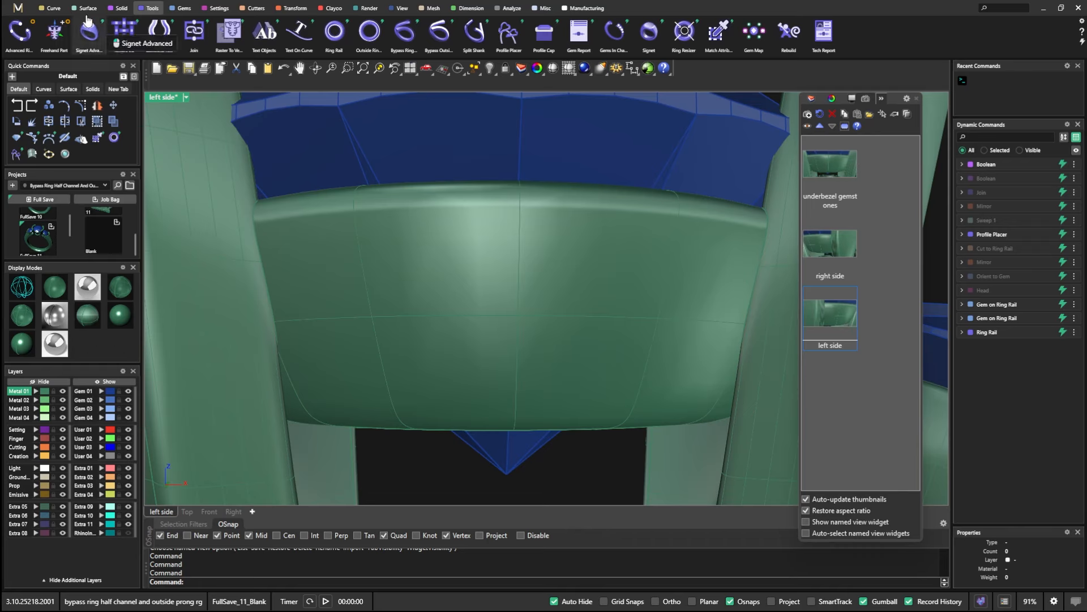
left_click(52, 8)
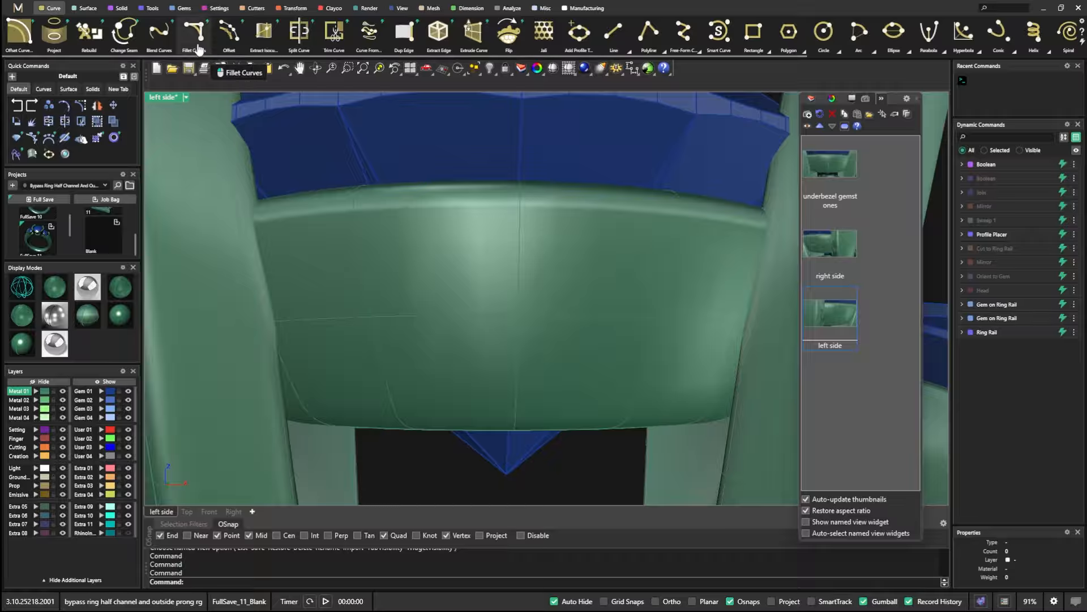
left_click(265, 35)
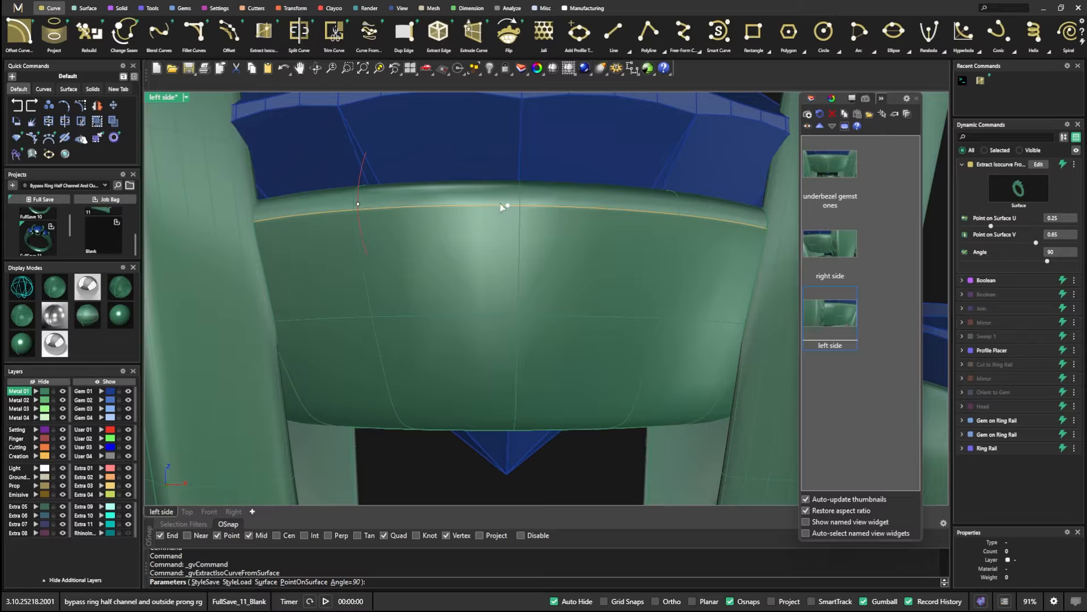
left_click_drag(508, 206, 517, 316)
key("Return")
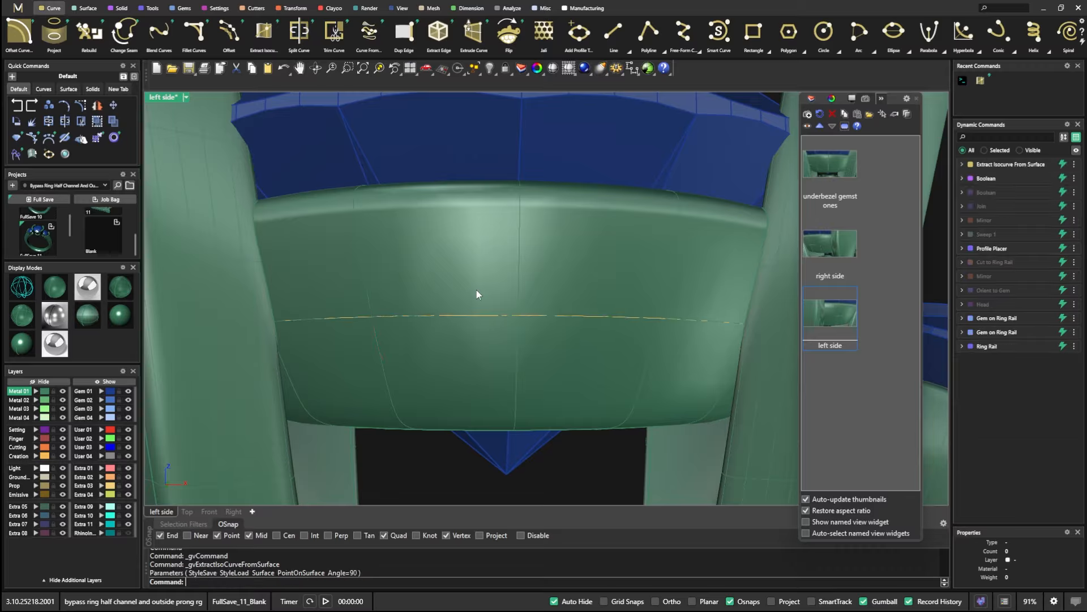
- Place round diamonds with Gem on Curve along the extracted isocurve, using the bezel as target object and an end position of about 0.84
left_click(181, 8)
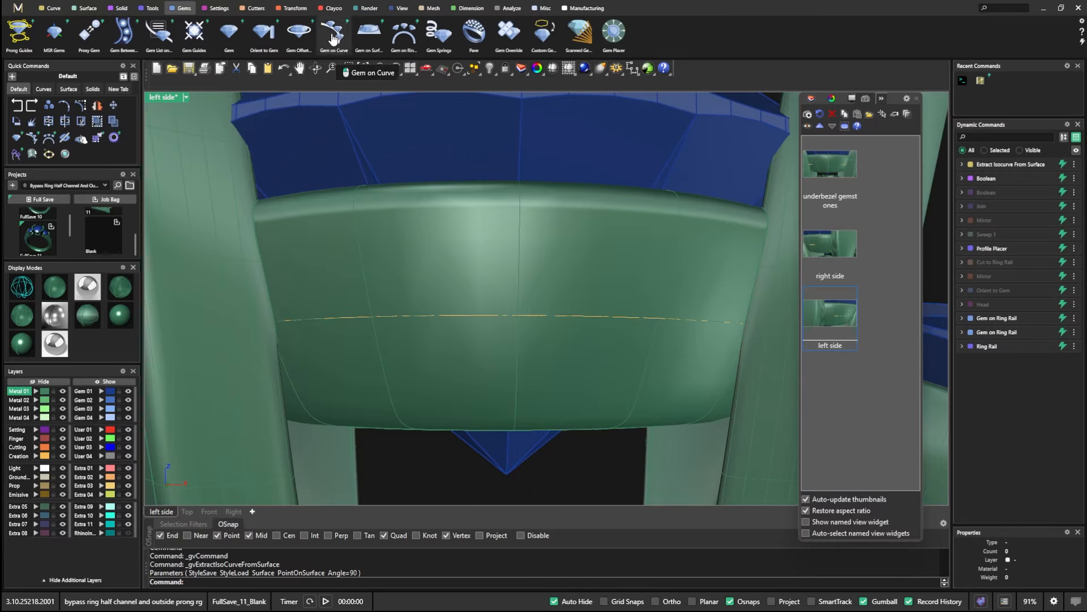
left_click(334, 39)
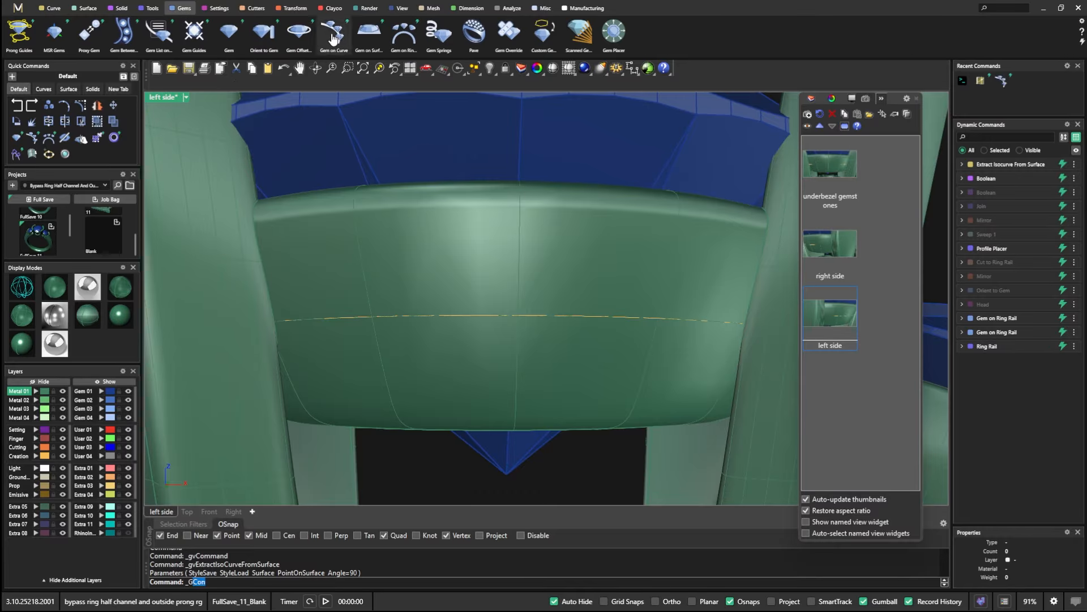
left_click(458, 321)
key("Return")
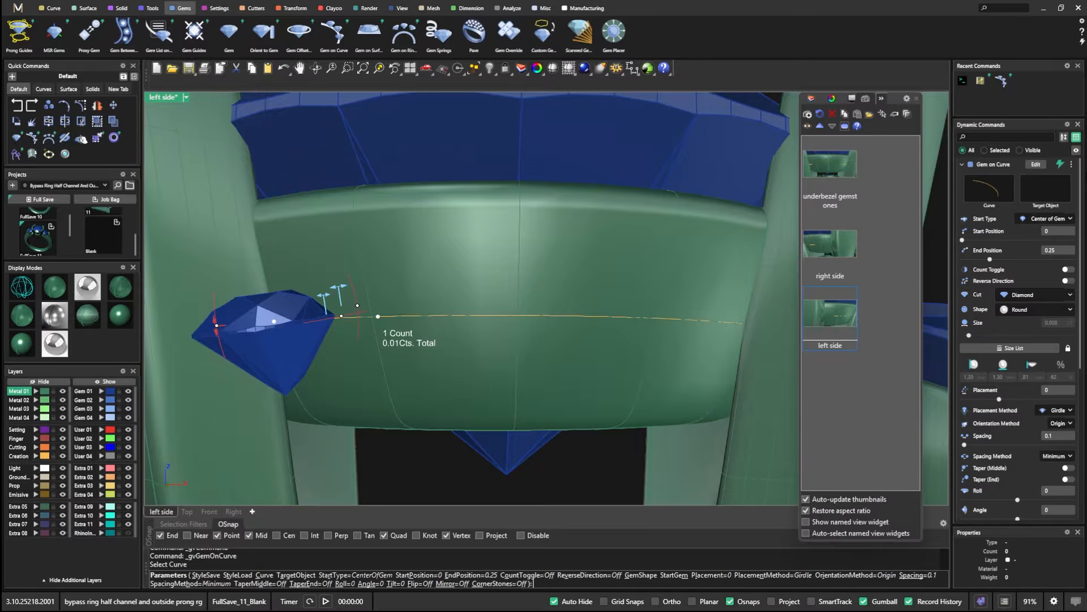
left_click(1046, 189)
left_click(478, 272)
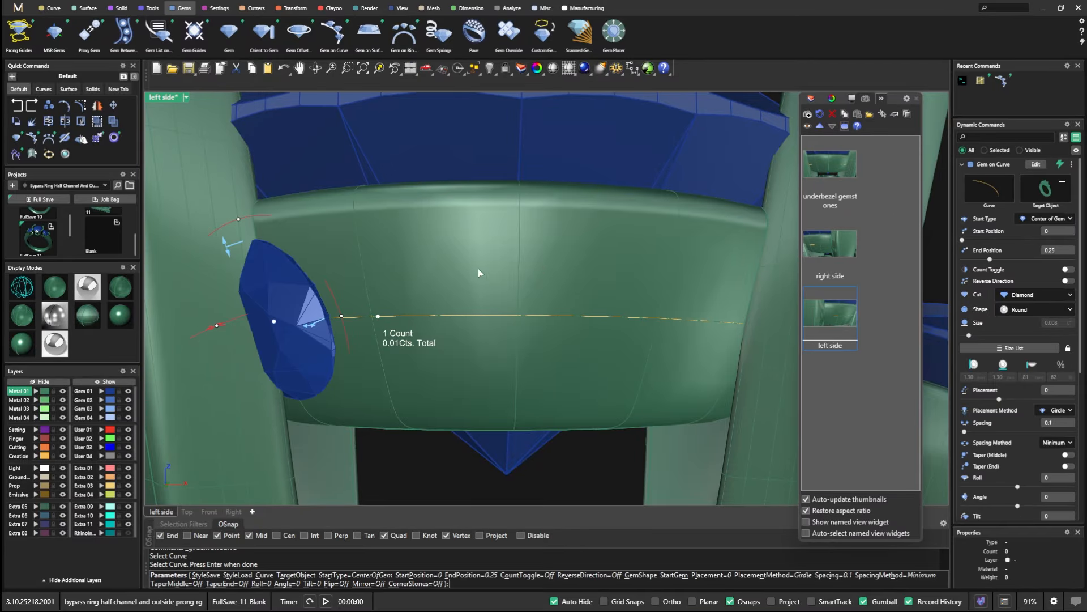
left_click_drag(377, 316, 681, 323)
right_click_drag(406, 330, 513, 347)
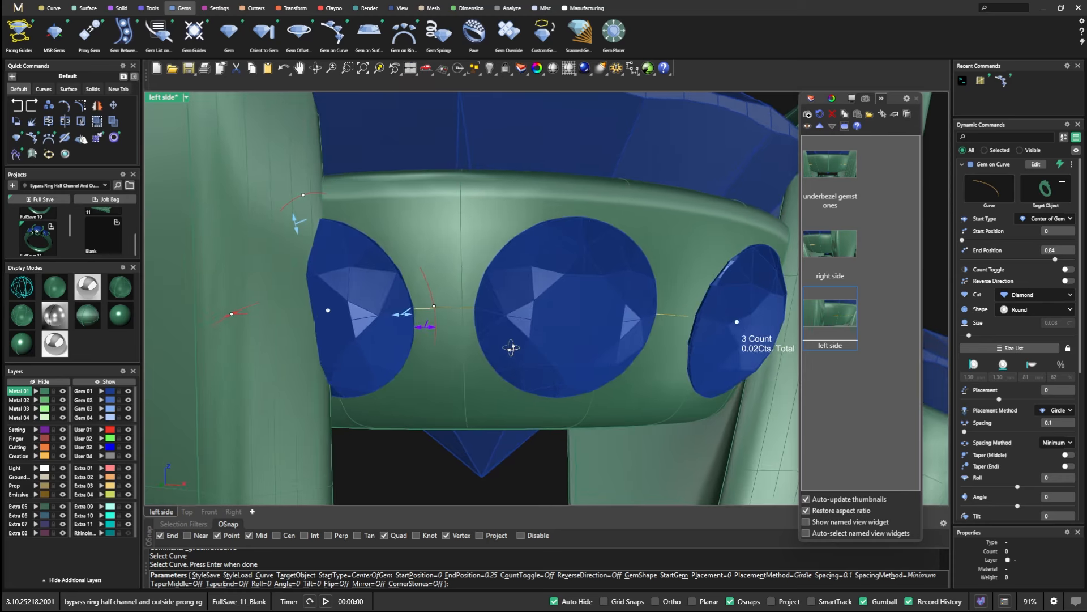
- Review the named view animation settings and inspect the gem row in the underbezel gemstones, right side and left side views
double_click(825, 160)
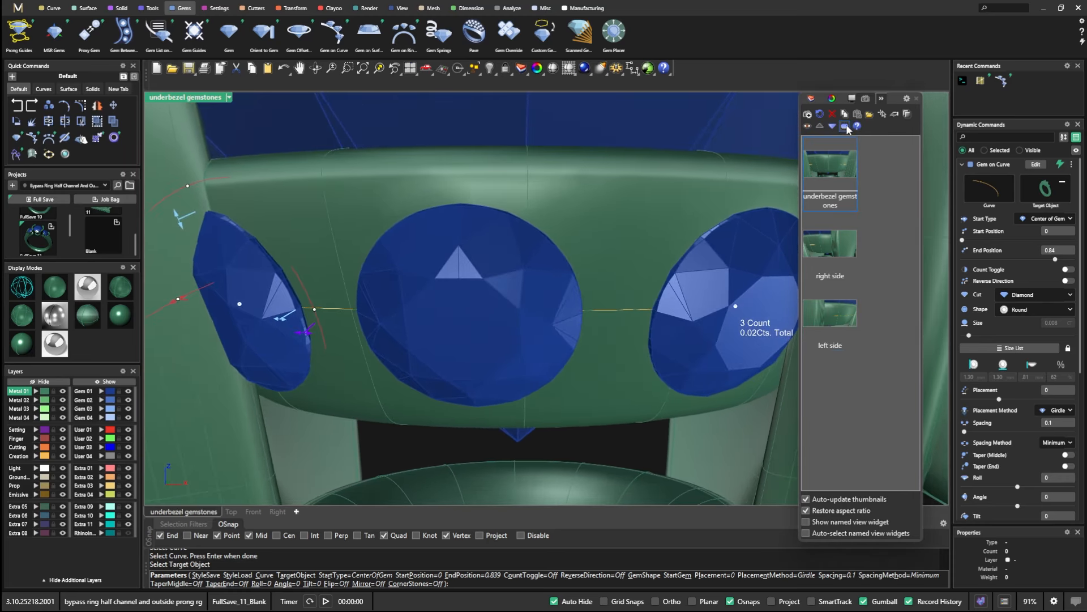
left_click(857, 126)
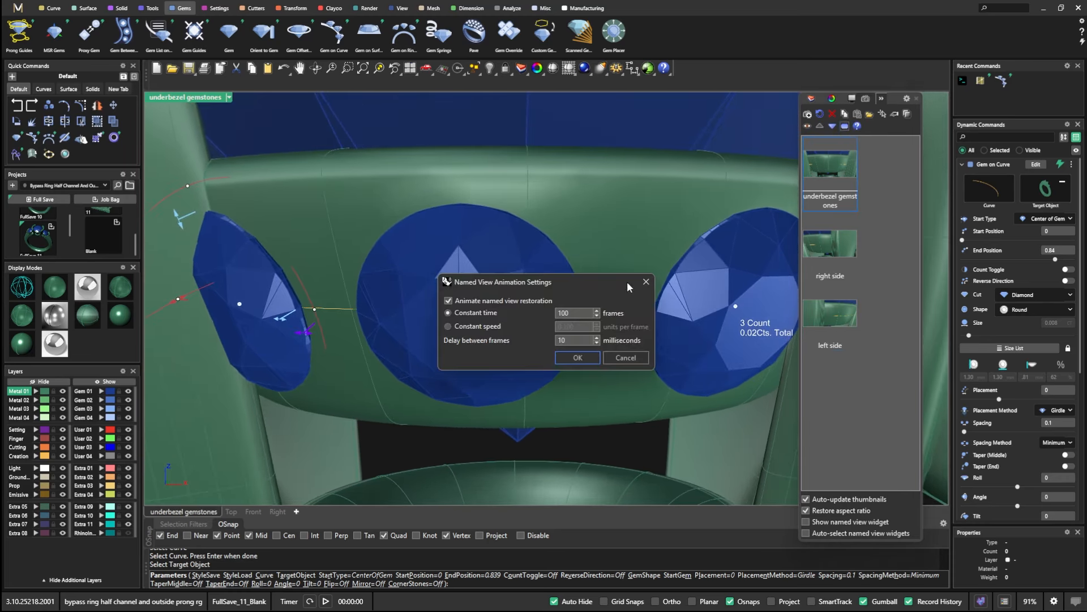
left_click(579, 355)
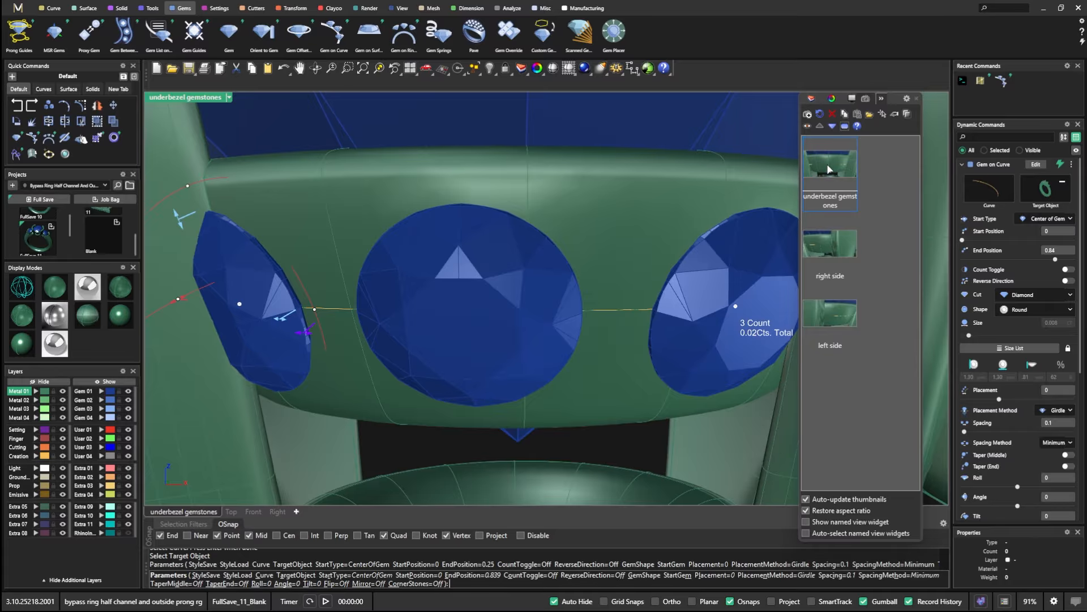
double_click(824, 240)
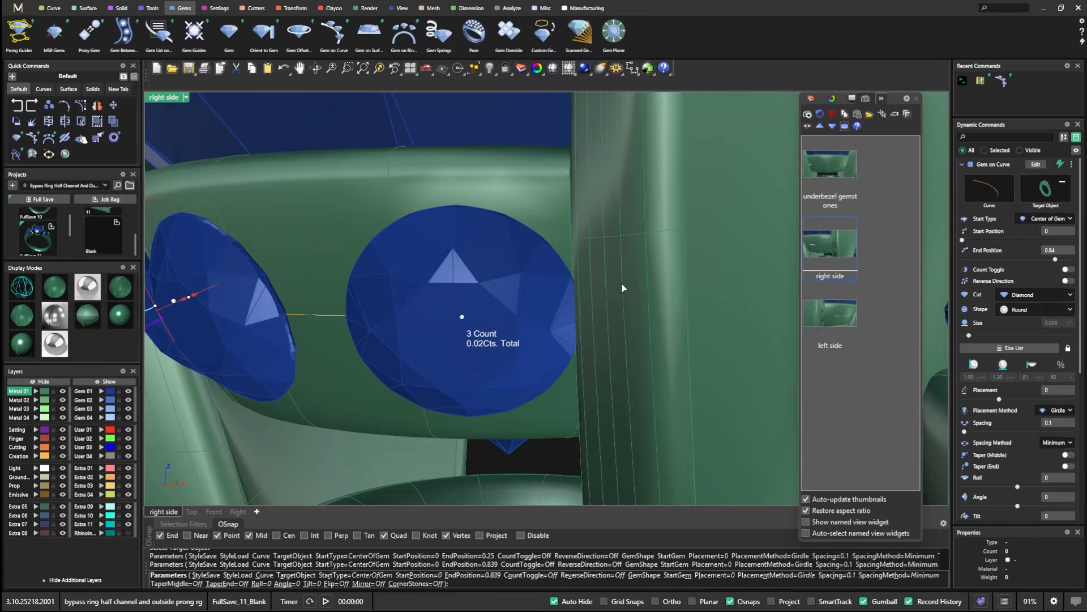
double_click(813, 309)
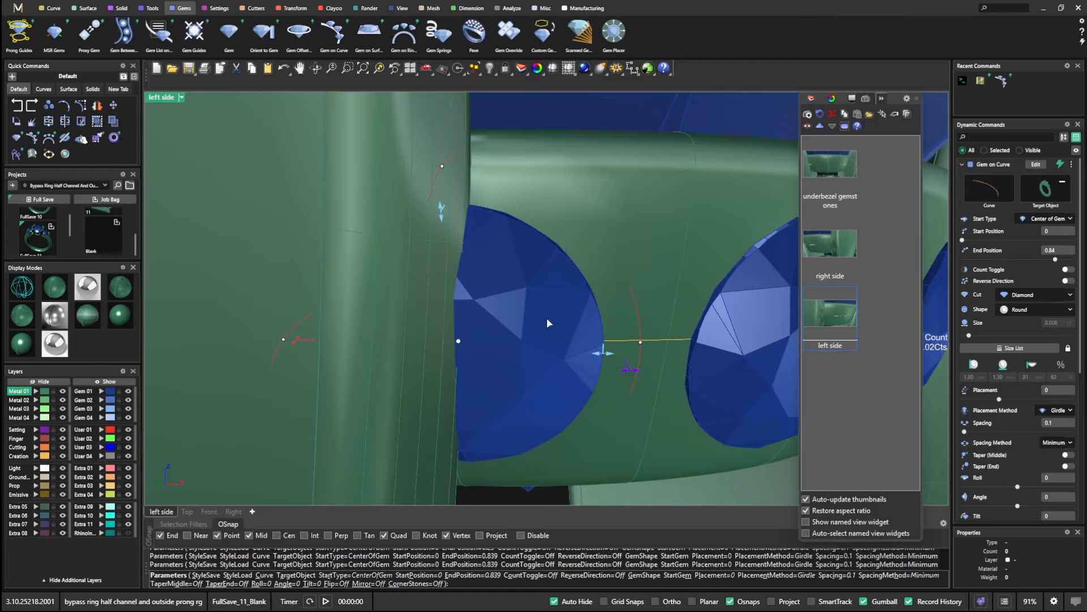
- Move the gem row's start position to about 0.18 and shrink the gems to about 0.8 mm
left_click_drag(458, 341, 624, 343)
mouse_move(648, 213)
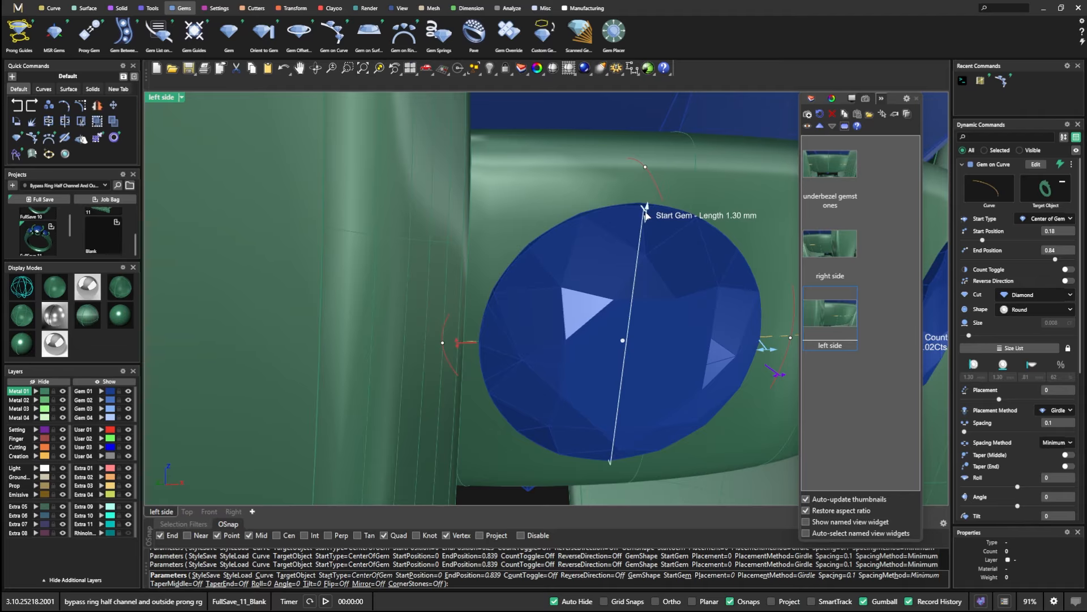
left_click_drag(645, 249, 627, 312)
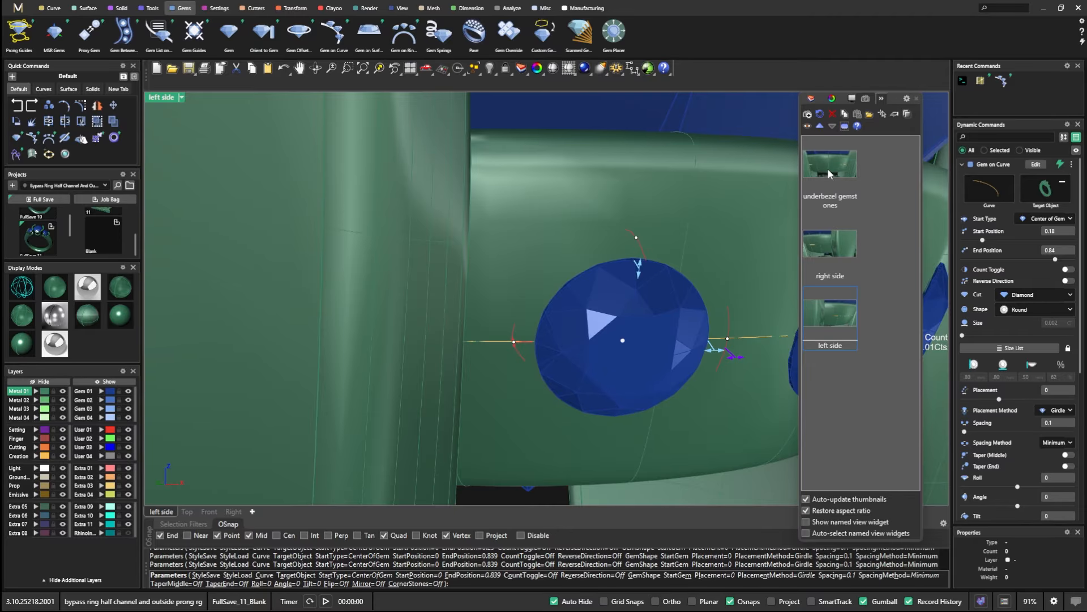
- Reduce the gem spacing to about 0.04 mm and shift the row's start position to about 0.17
left_click(830, 242)
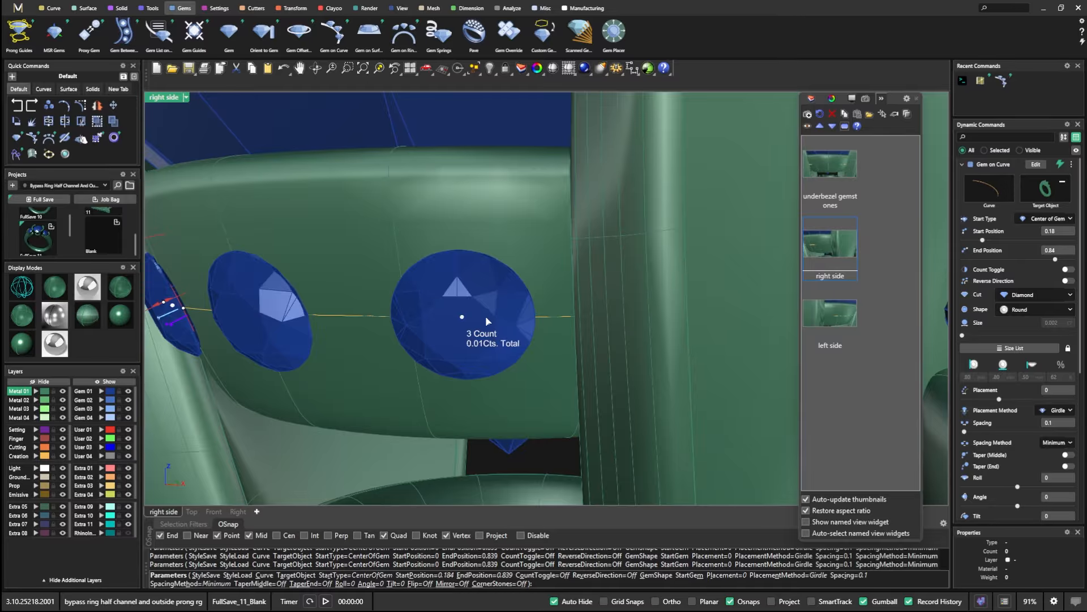
left_click(834, 167)
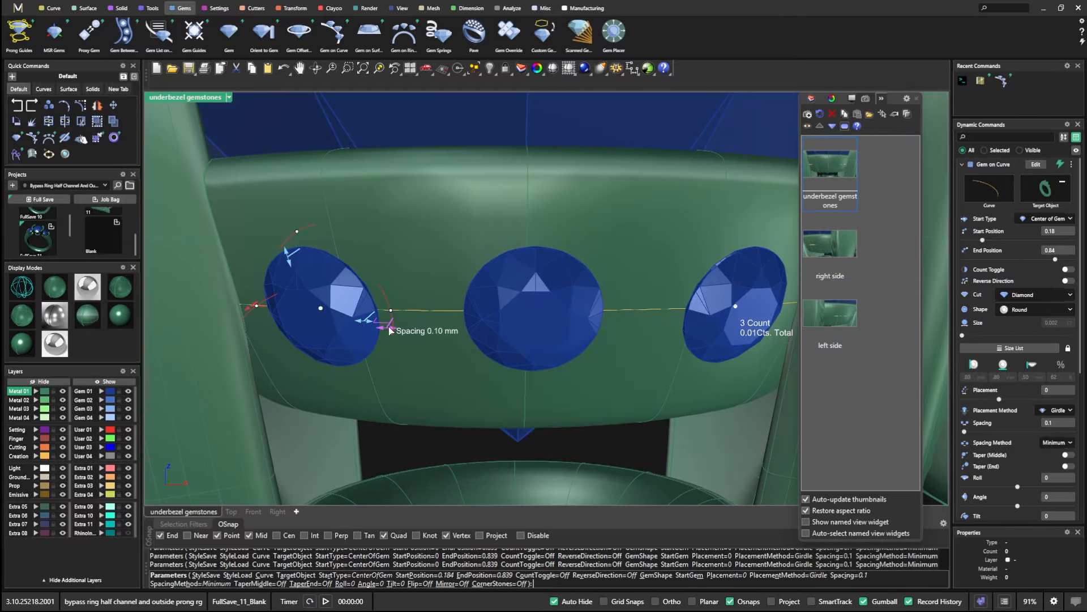
left_click_drag(379, 332, 359, 316)
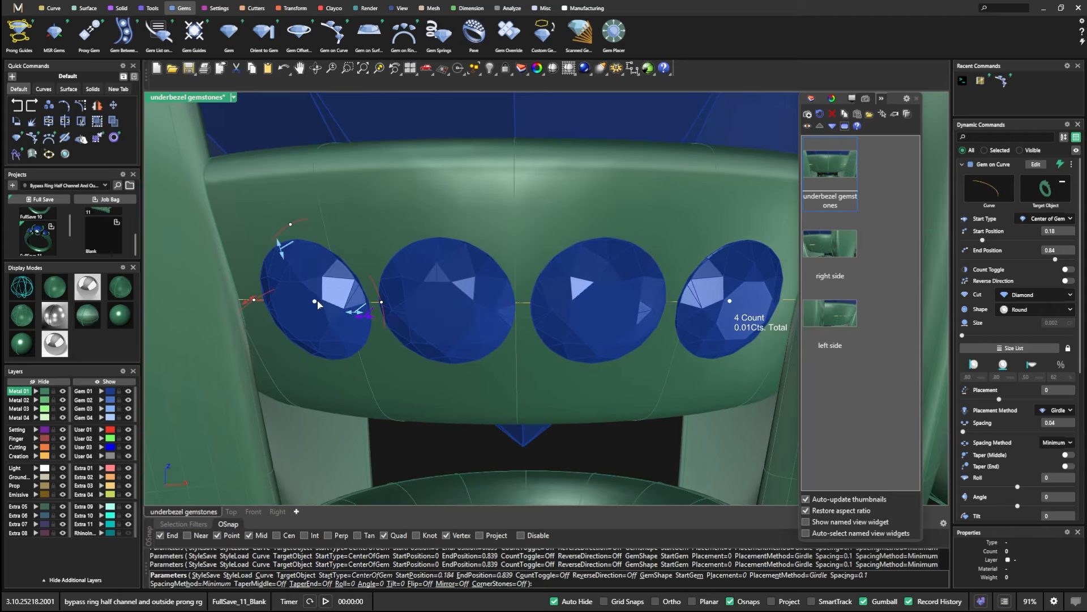
left_click_drag(314, 304, 306, 304)
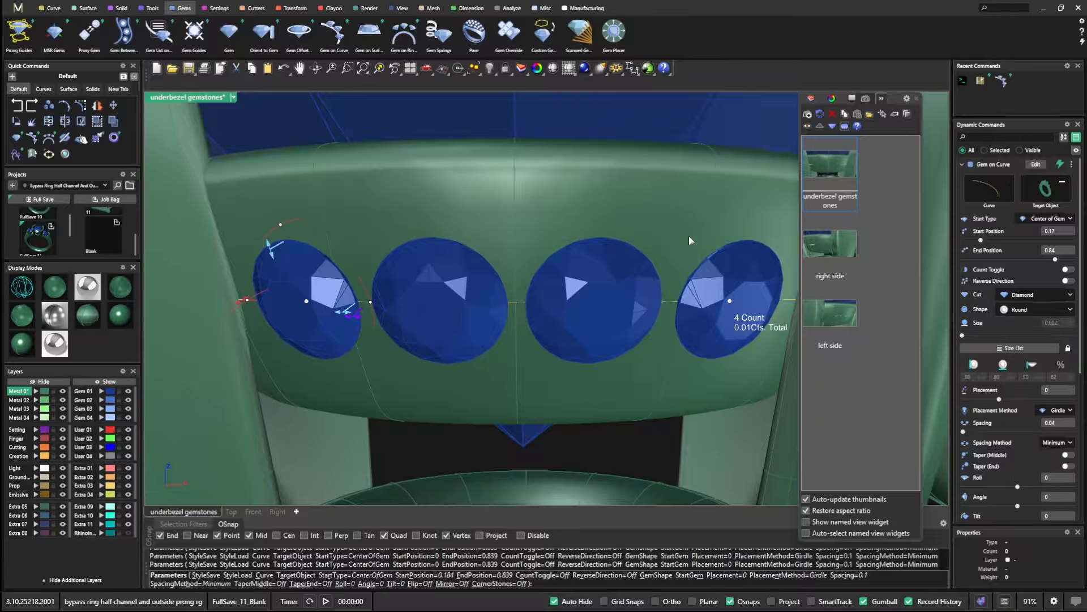
- Check the gem row in the saved views, set its placement method to Table, and complete the Gem on Curve command
right_click_drag(741, 253, 704, 274)
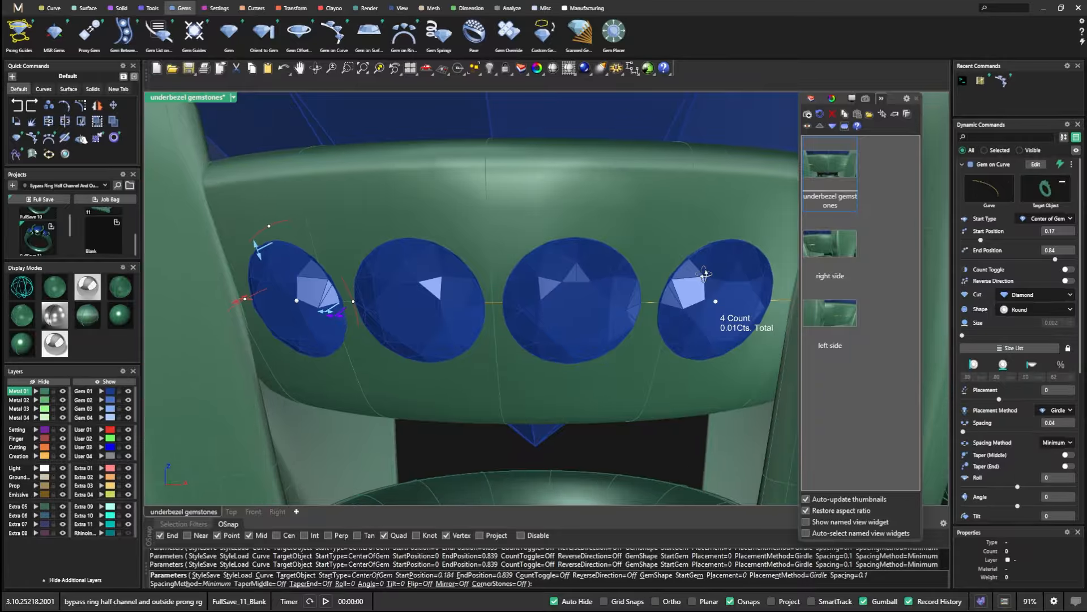
left_click(827, 167)
left_click(827, 248)
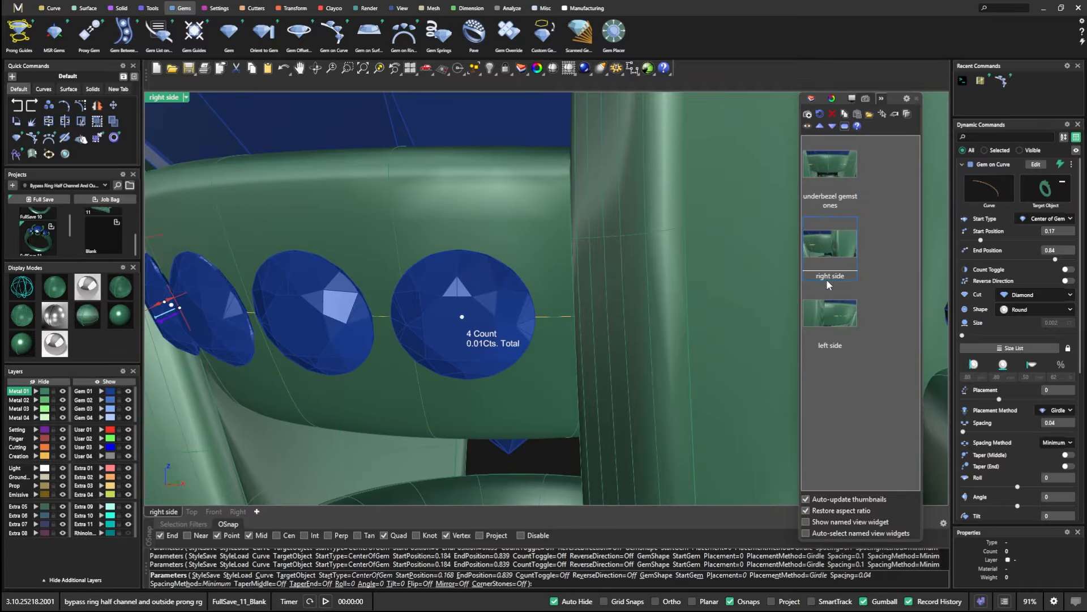
left_click(829, 311)
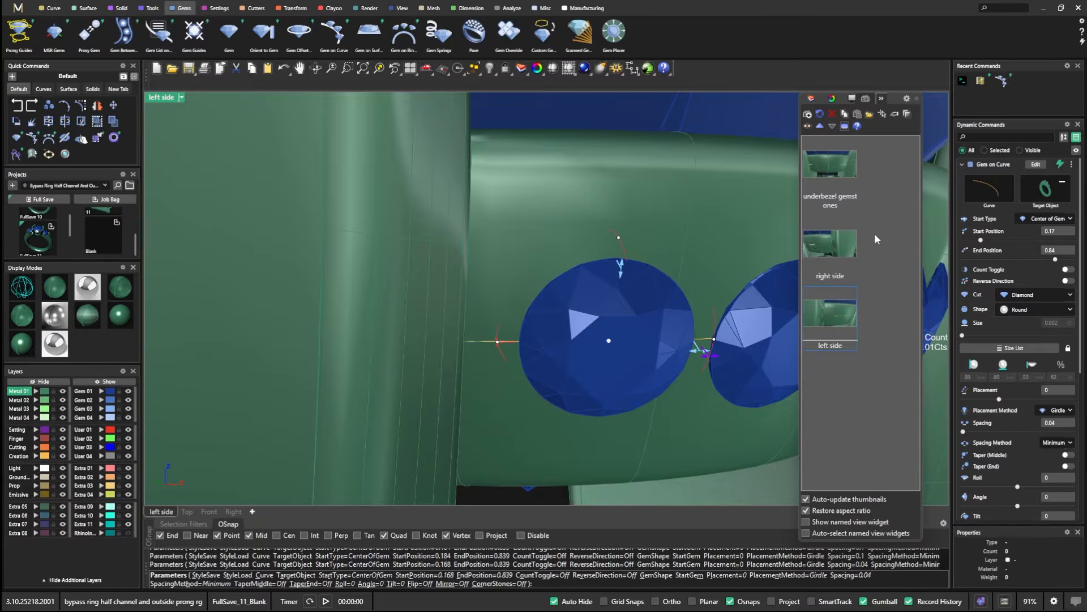
left_click(1067, 411)
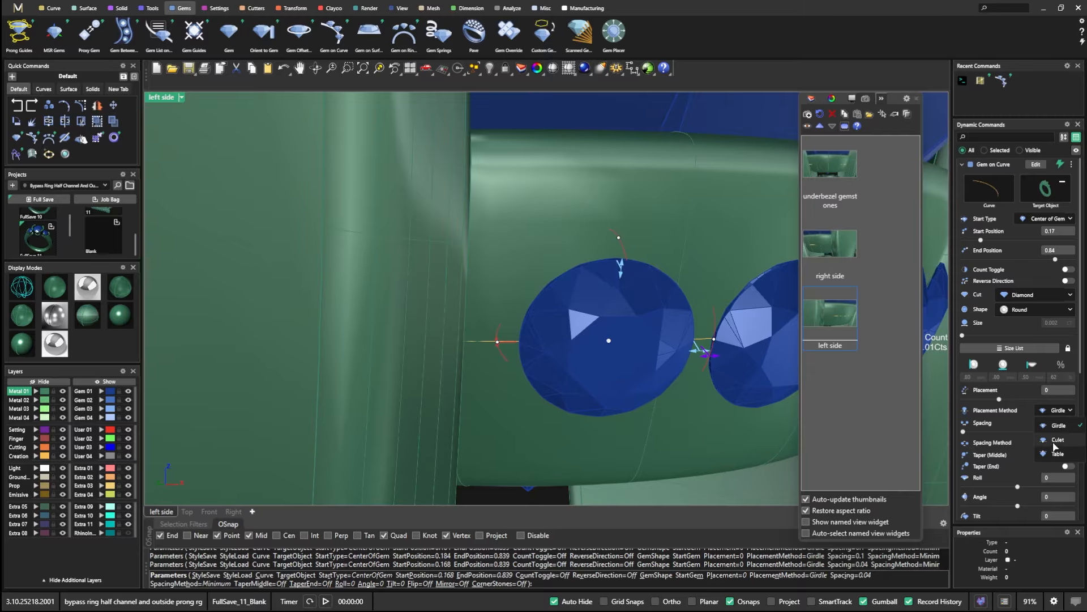
left_click(1056, 430)
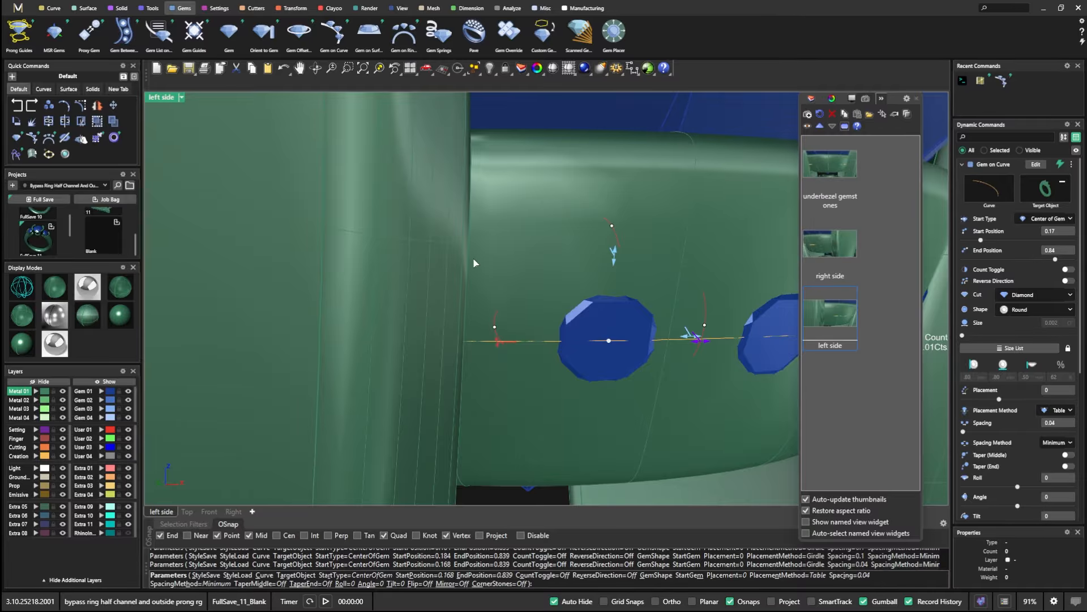
left_click(834, 167)
key("Return")
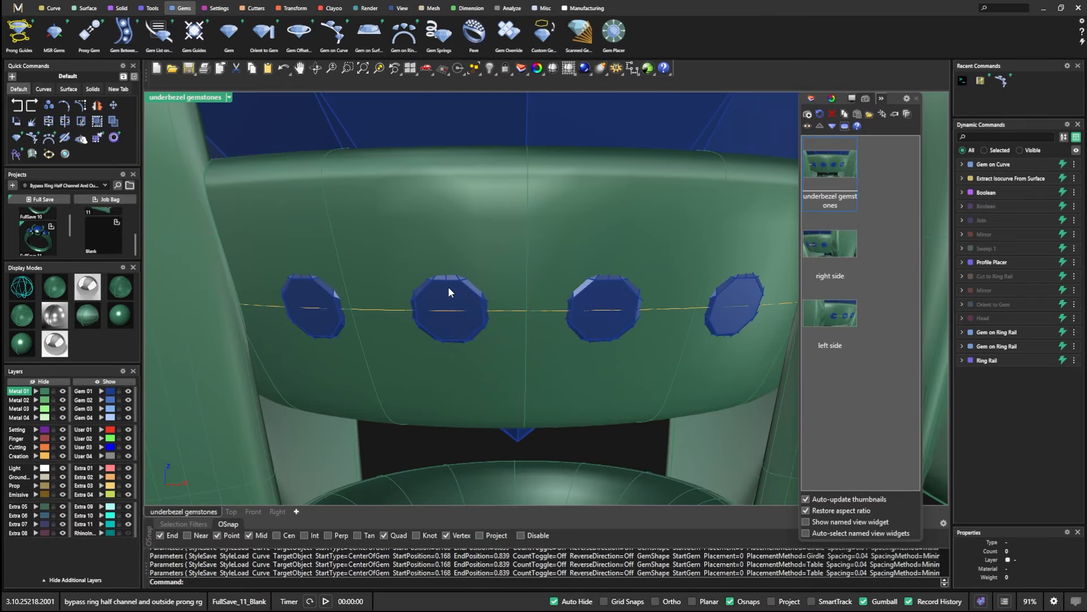
- Create a channel cutter from the row of four small gems on the bezel and set its end type to Flat
left_click(448, 287)
left_click(247, 9)
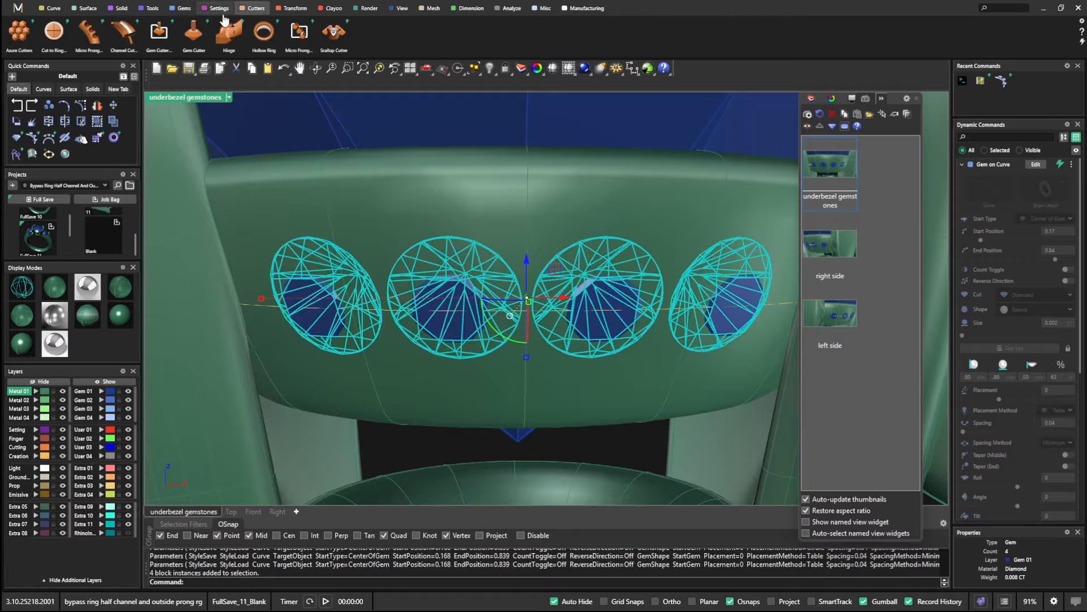
left_click(127, 33)
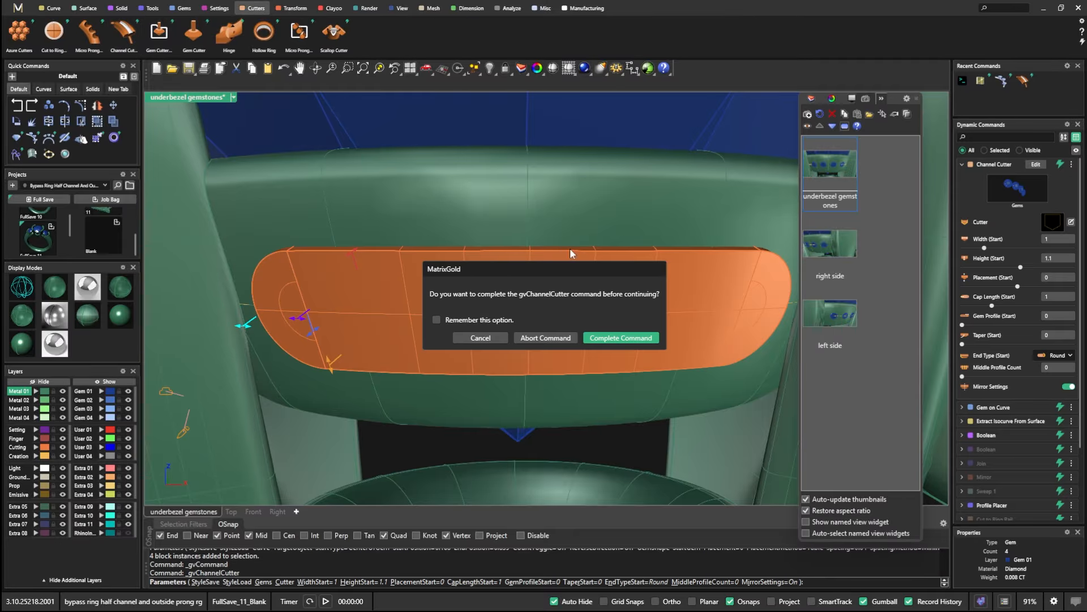
left_click(546, 338)
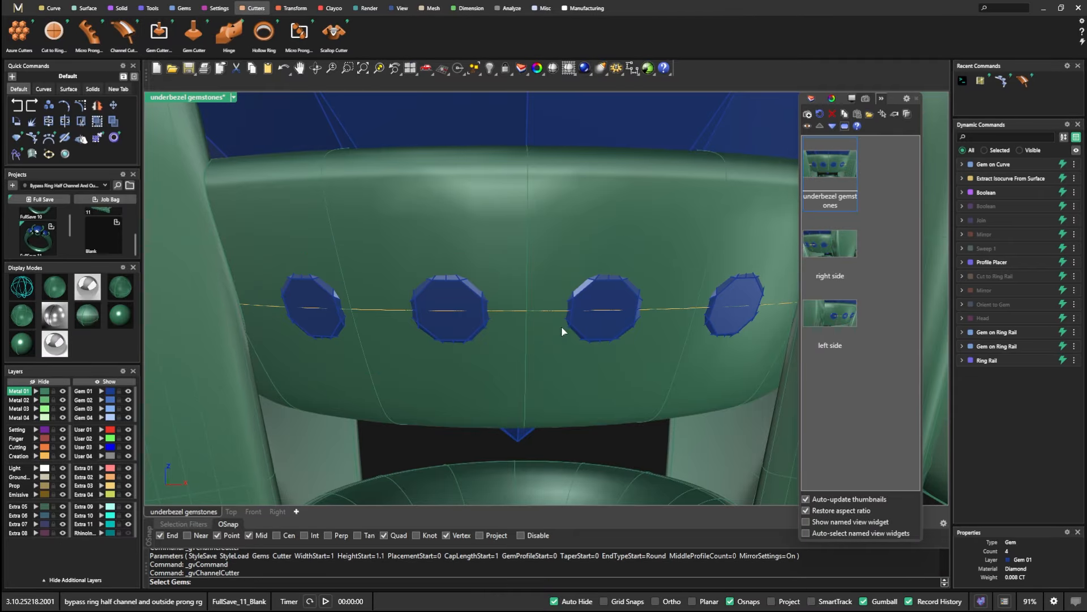
left_click(613, 291)
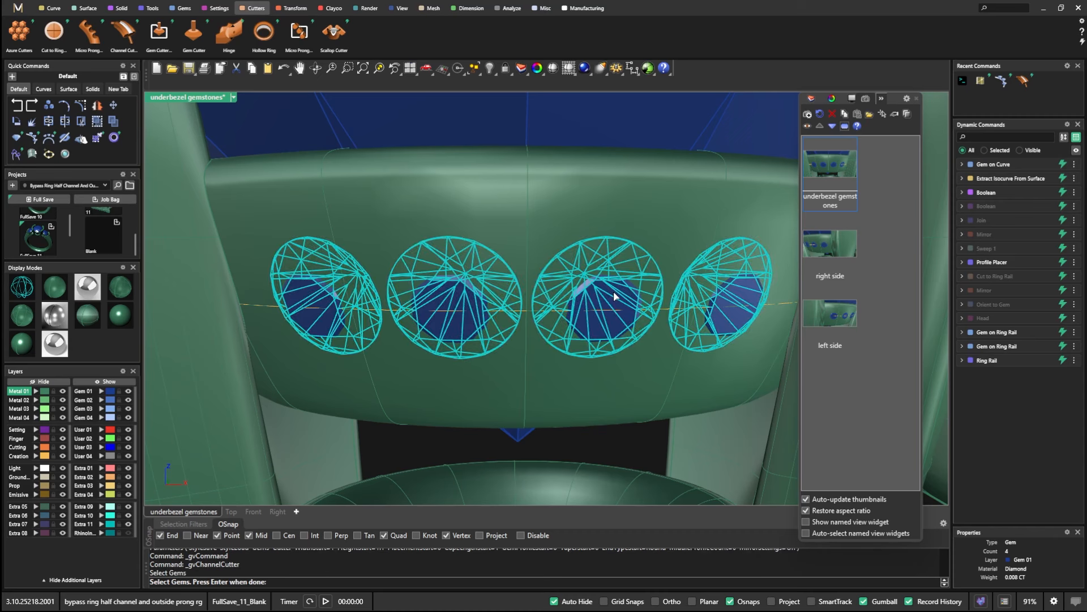
key("Return")
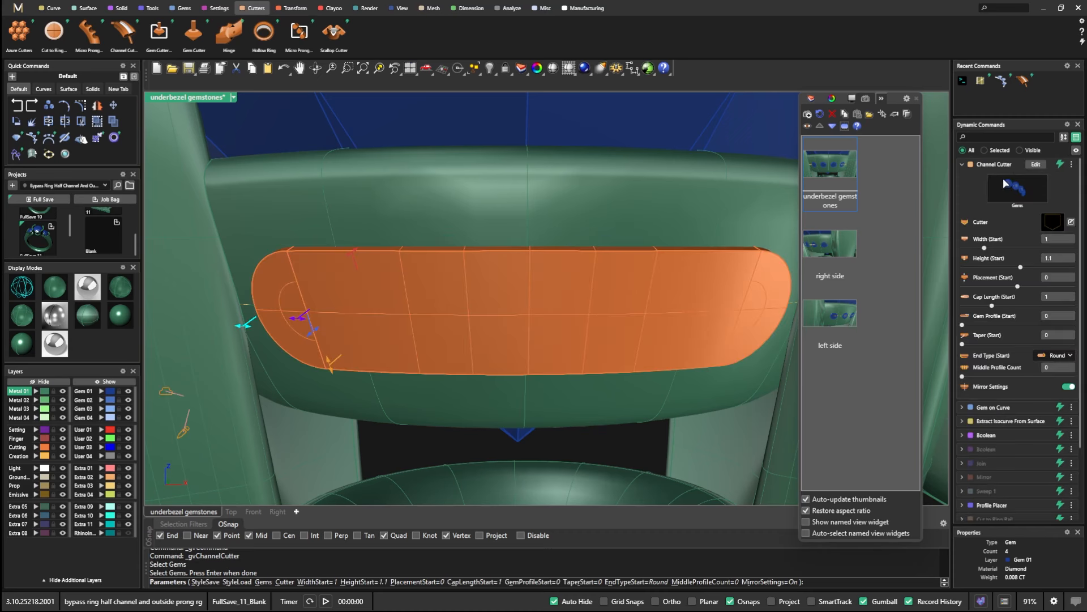
left_click(1056, 356)
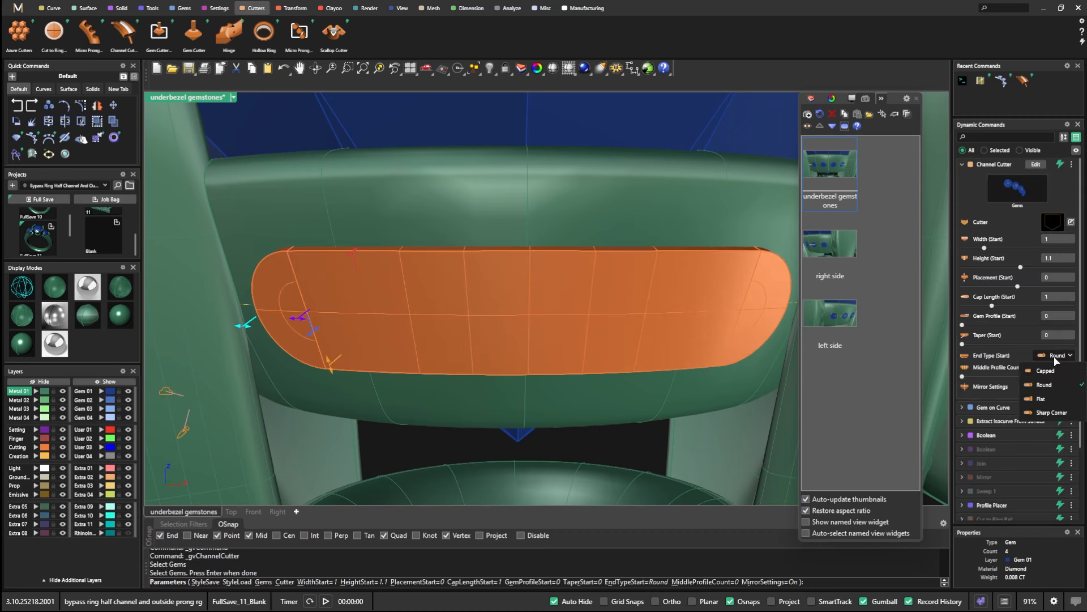
left_click(1041, 398)
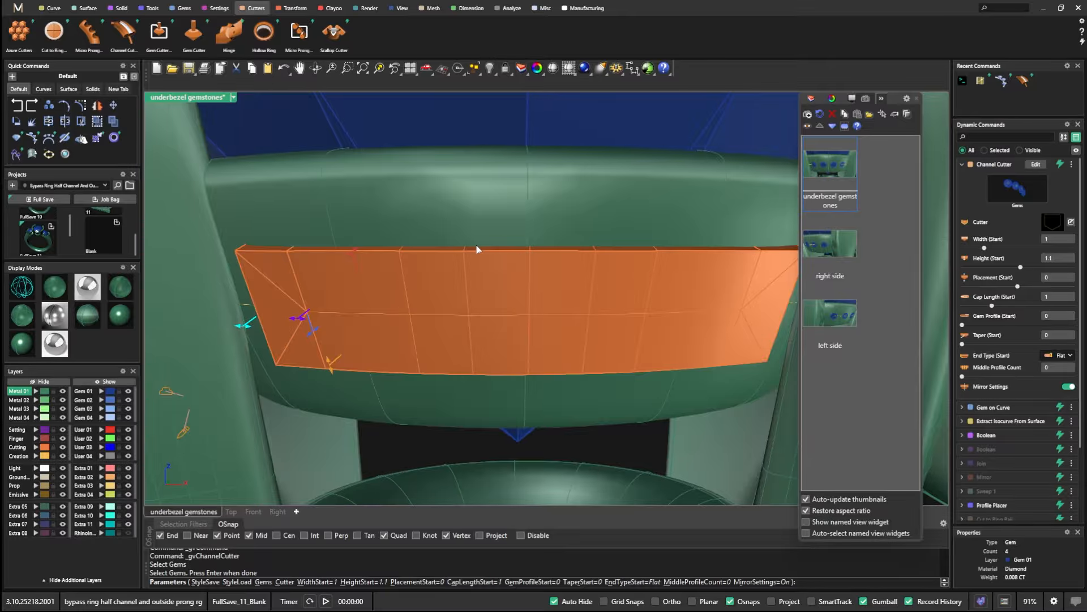
- Fit the channel cutter's ends between the prongs using a start gem profile of about 0.23 and cap length of about 0.97
scroll(632, 255, "up", 1)
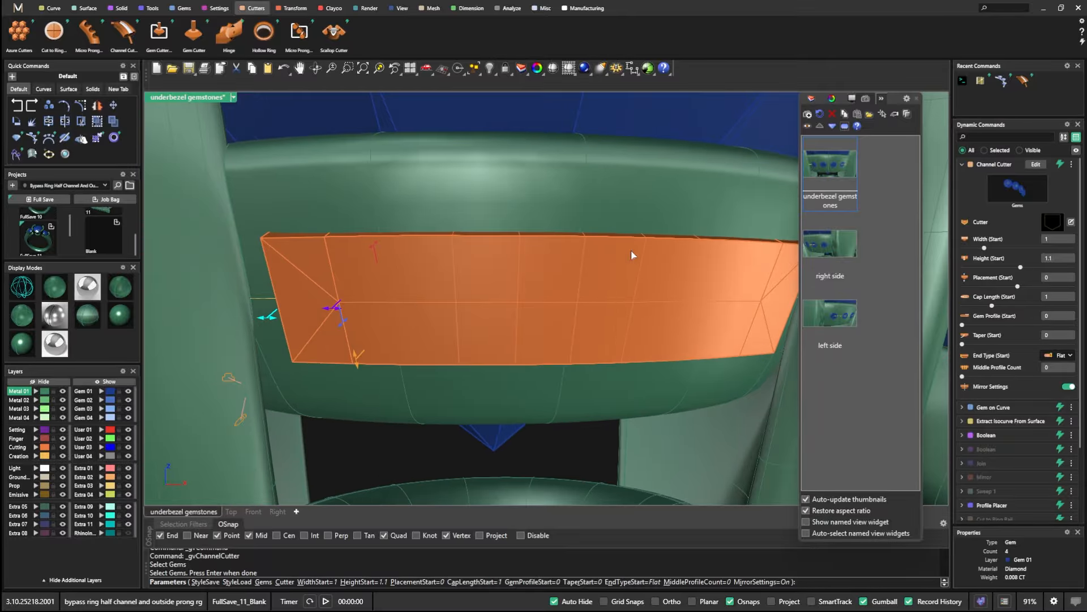
left_click(822, 243)
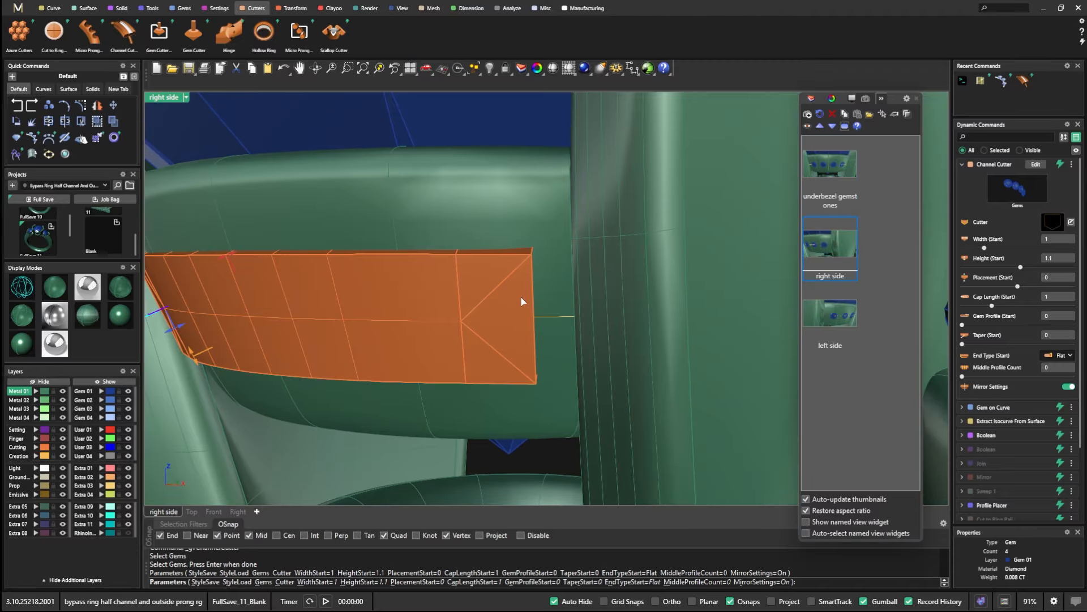
left_click(826, 314)
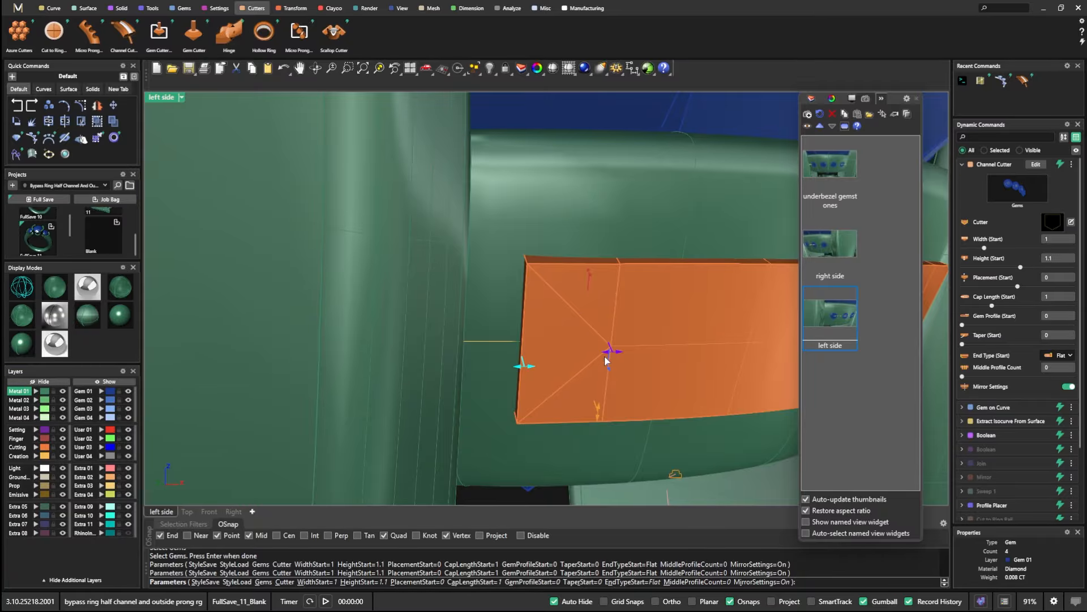
left_click_drag(613, 350, 563, 351)
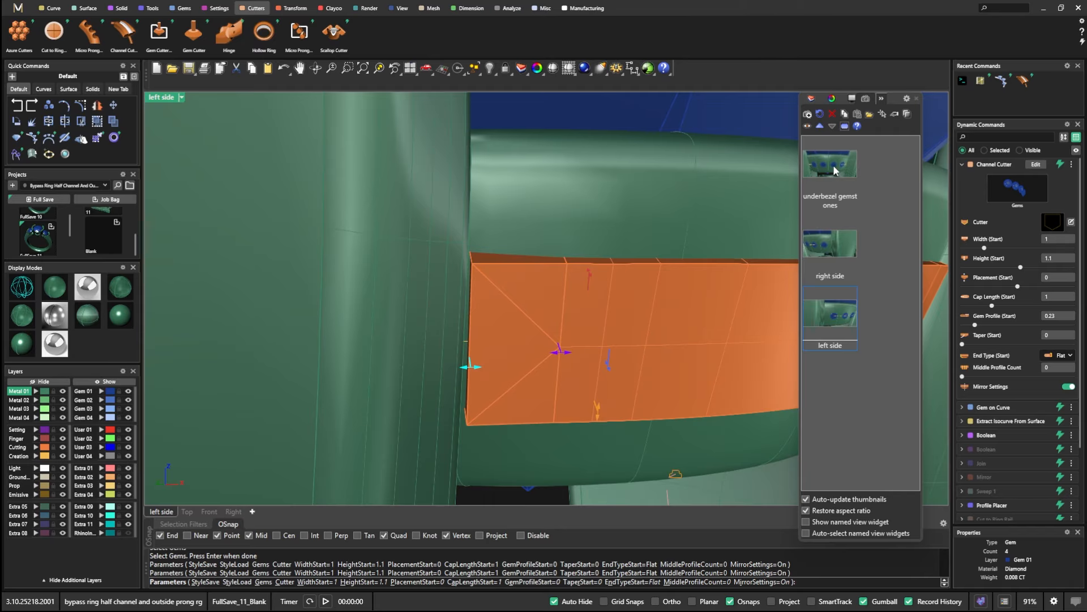
left_click(828, 248)
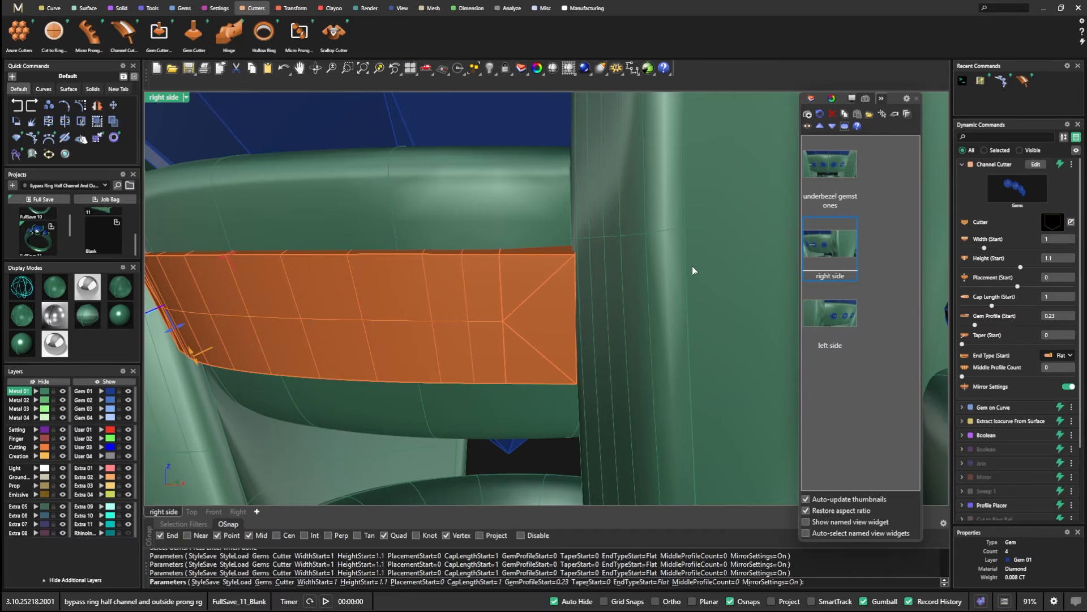
left_click(826, 313)
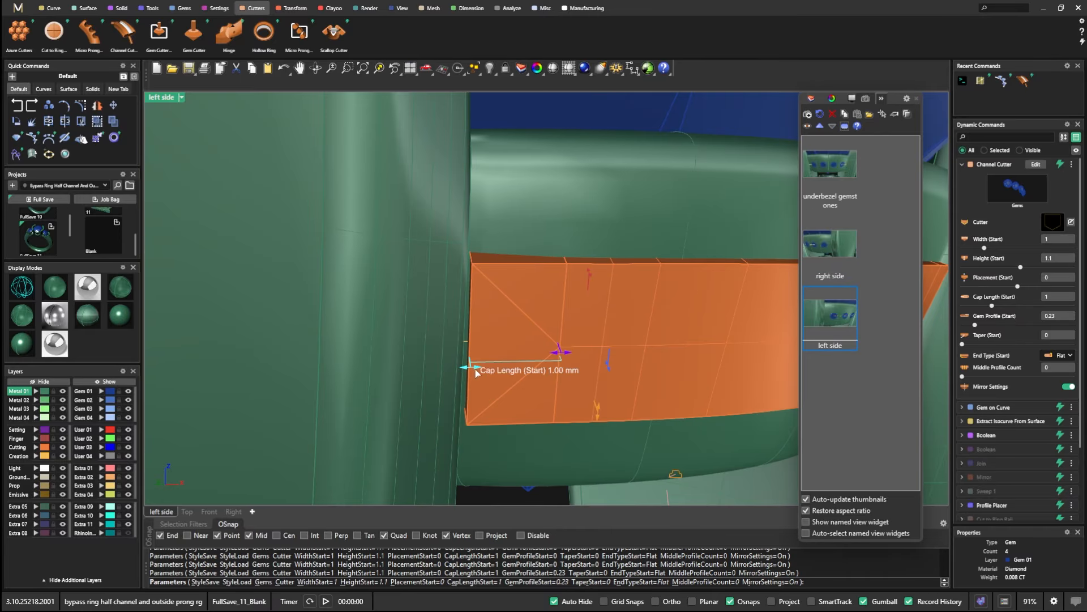
left_click_drag(470, 368, 473, 367)
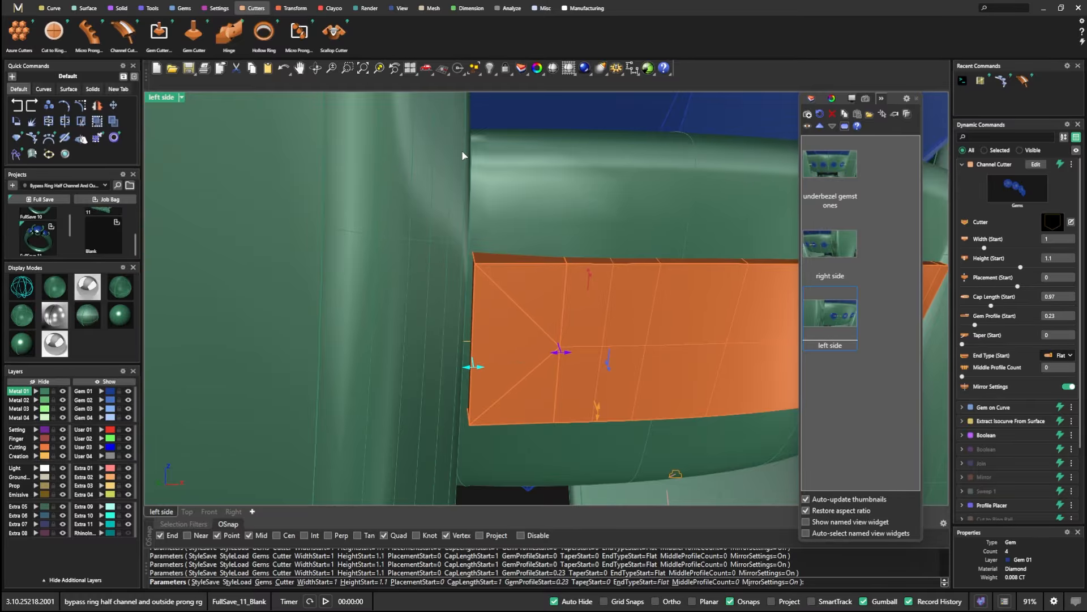
- Show the ring in wireframe and move the channel cutter outward to a start placement of about 0.39
scroll(462, 155, "down", 12)
right_click_drag(468, 155, 398, 287)
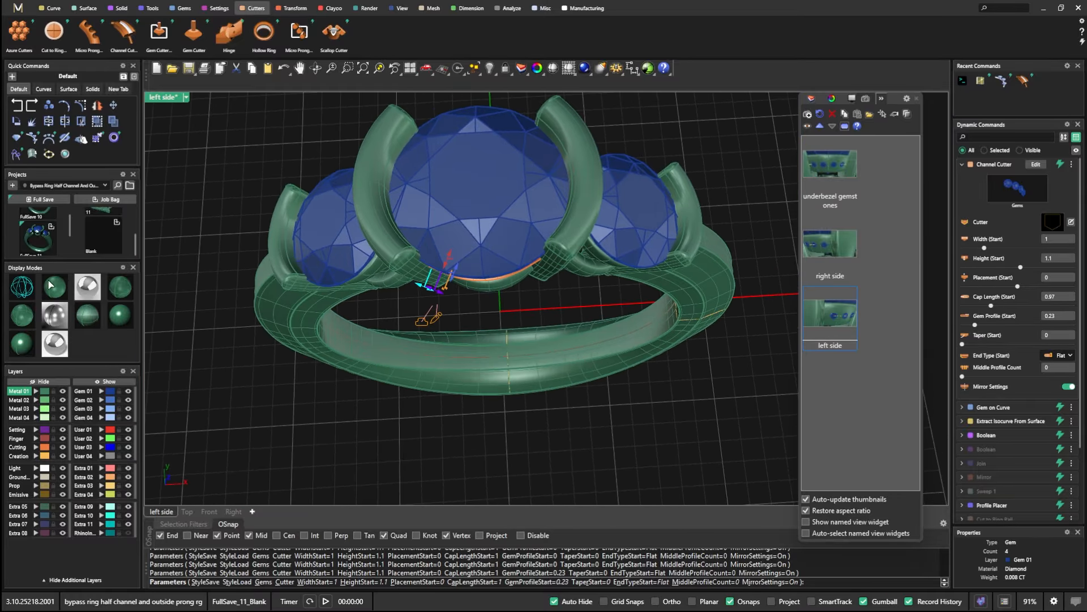
left_click(23, 287)
scroll(411, 259, "up", 6)
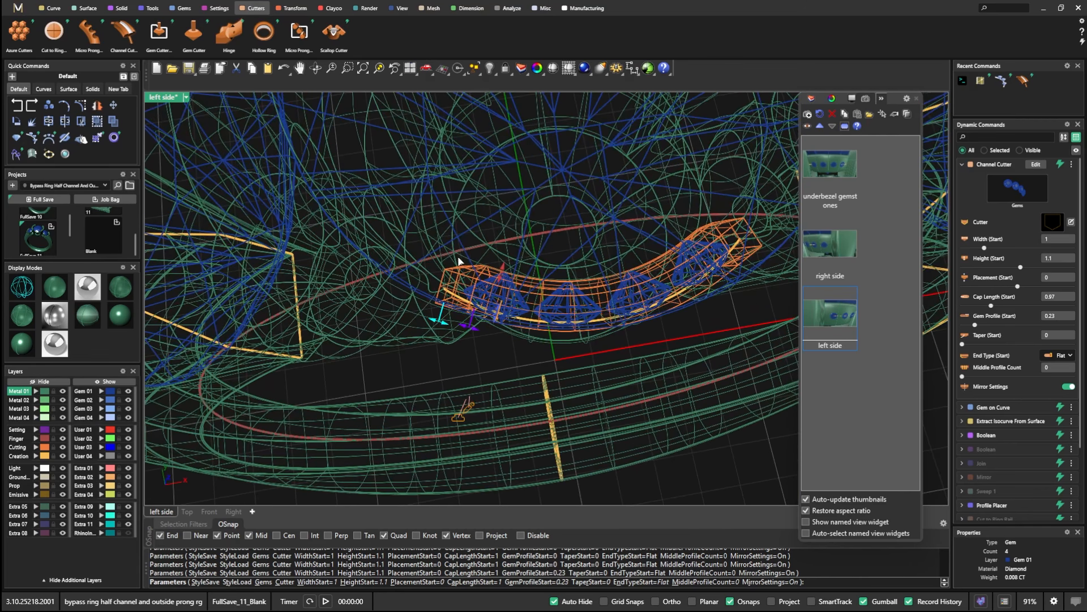
left_click_drag(504, 272, 503, 302)
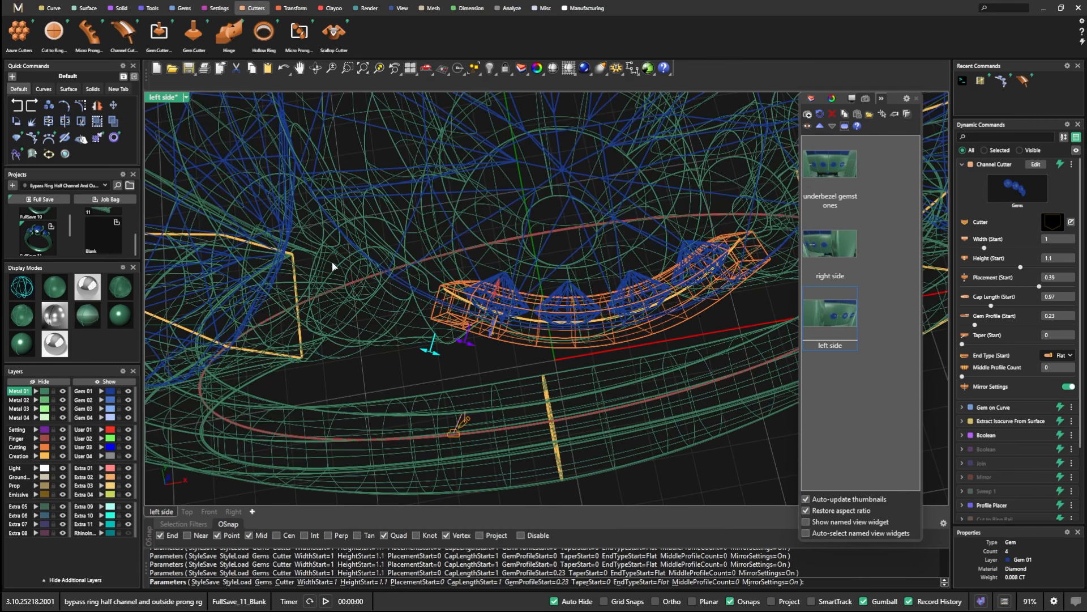
- Check the cutter against the gems in the three saved views with a transparent display, restore the shaded display, and complete the Channel Cutter
double_click(824, 161)
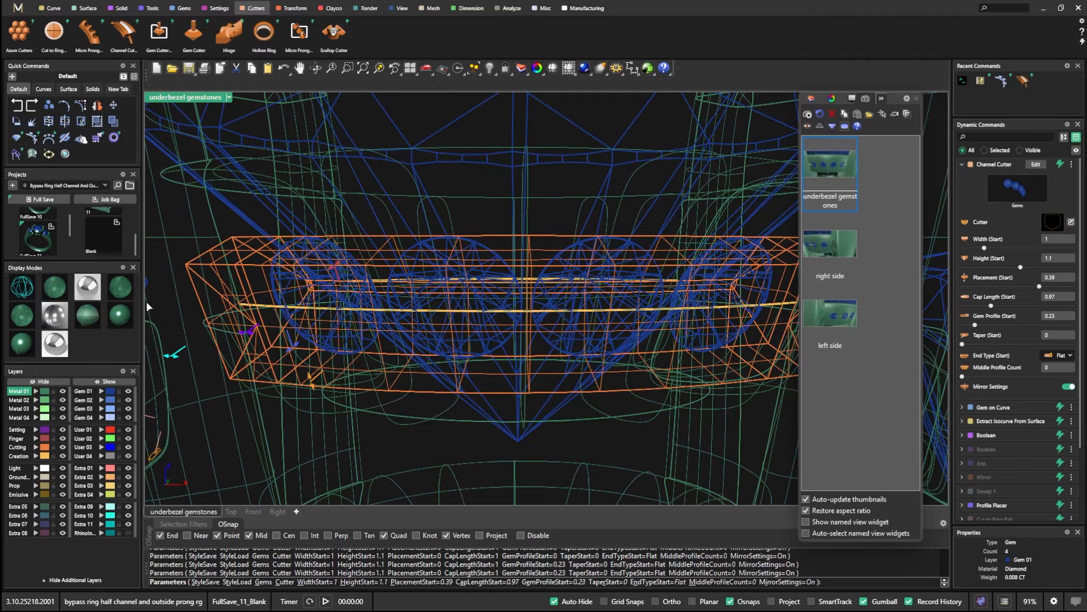
left_click(117, 290)
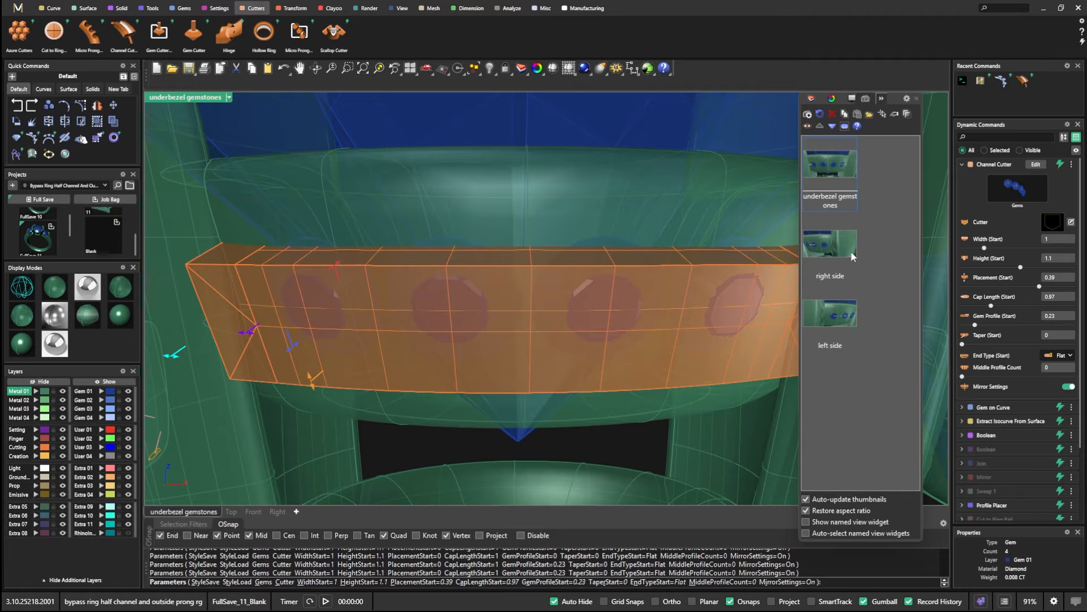
double_click(831, 243)
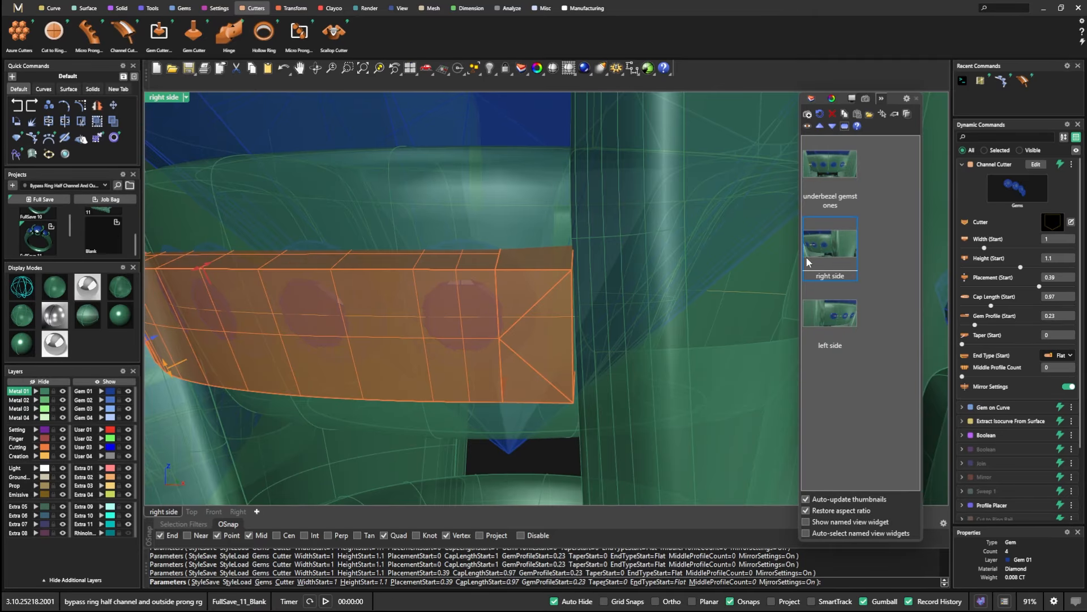
double_click(831, 314)
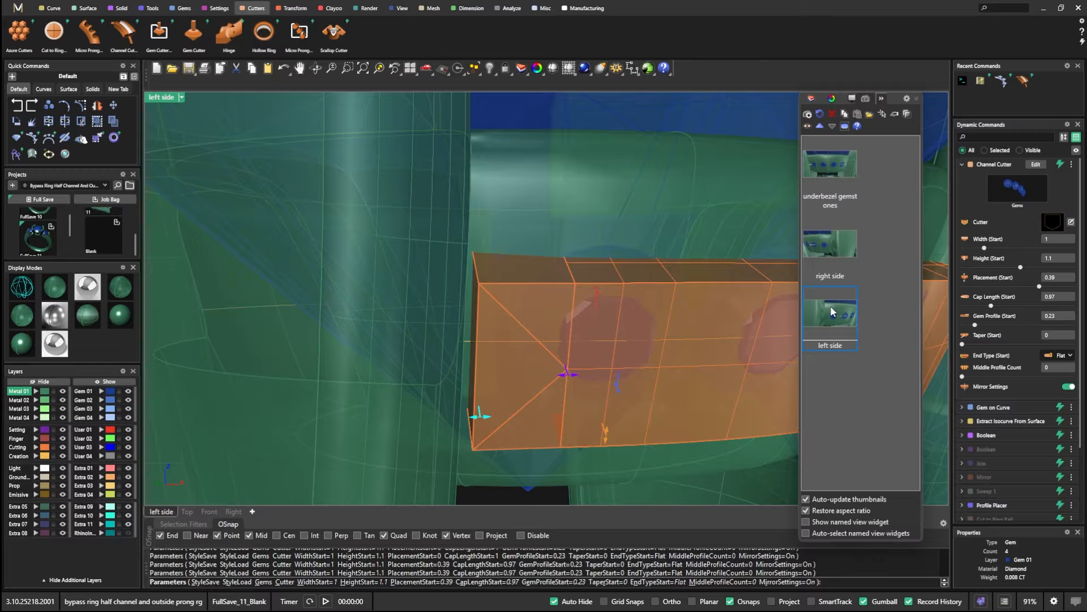
right_click_drag(732, 314, 650, 301)
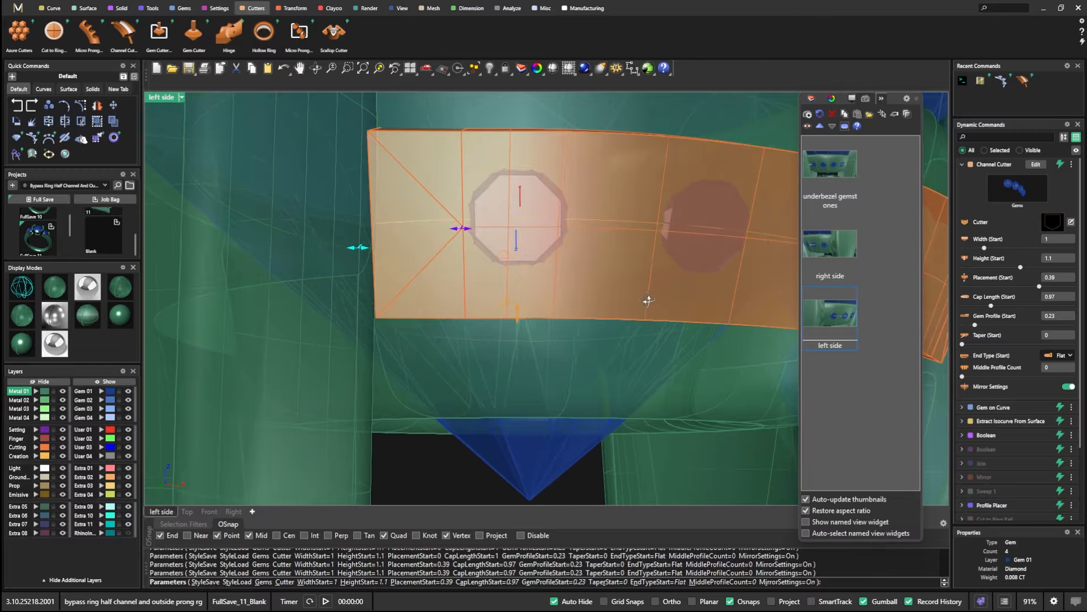
scroll(574, 229, "down", 3)
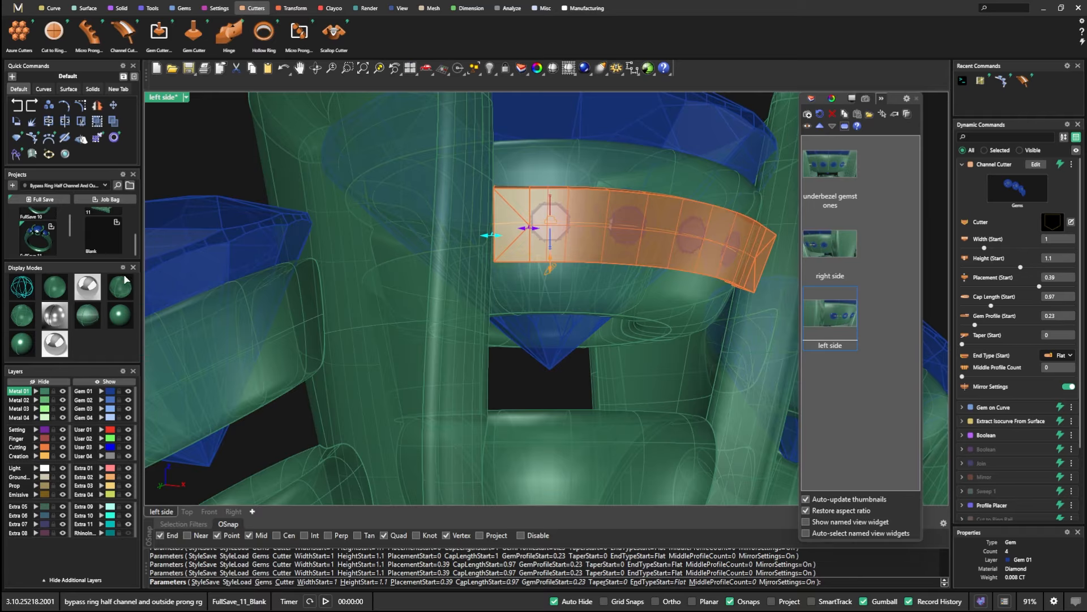
left_click(56, 287)
scroll(360, 186, "down", 5)
right_click_drag(360, 186, 298, 127)
right_click(669, 144)
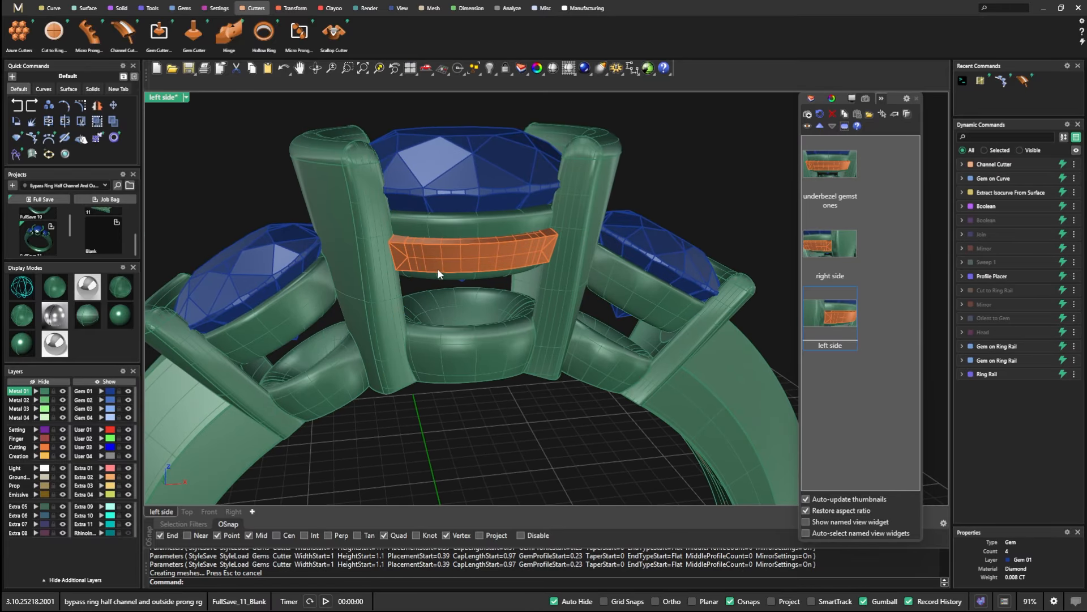
- Reopen the channel cutter for editing in the underbezel gemstones view and increase its start width to about 1.17
right_click_drag(439, 274, 563, 205)
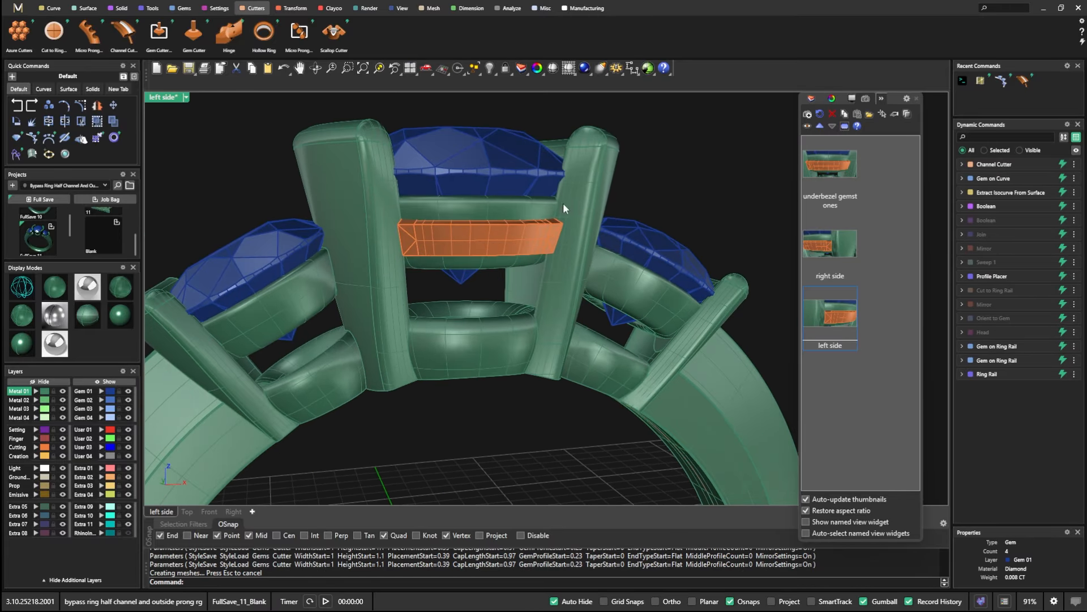
left_click(835, 160)
left_click(577, 283)
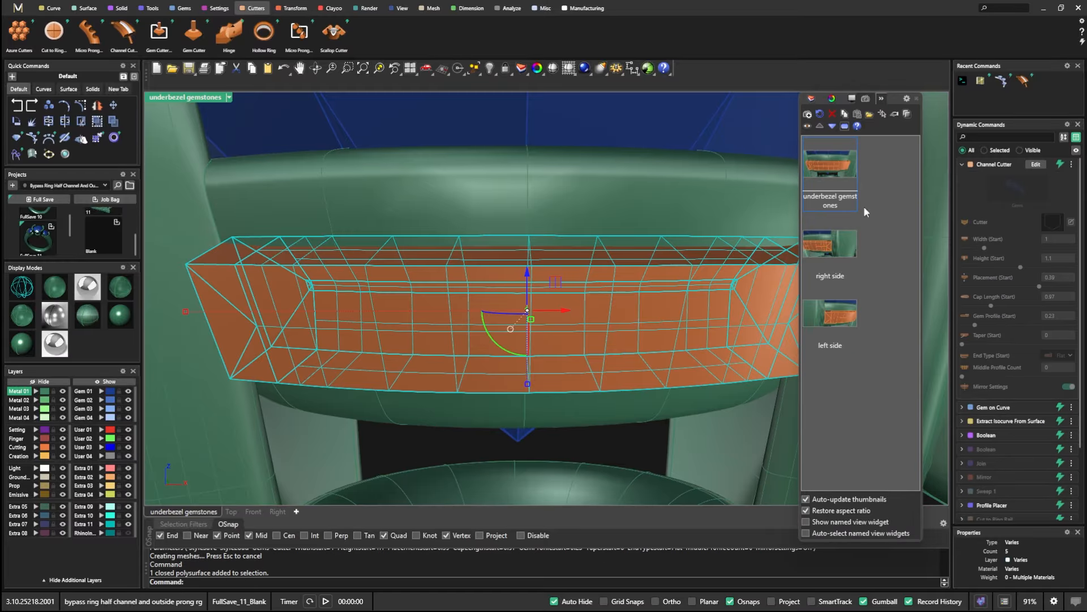
left_click(1035, 164)
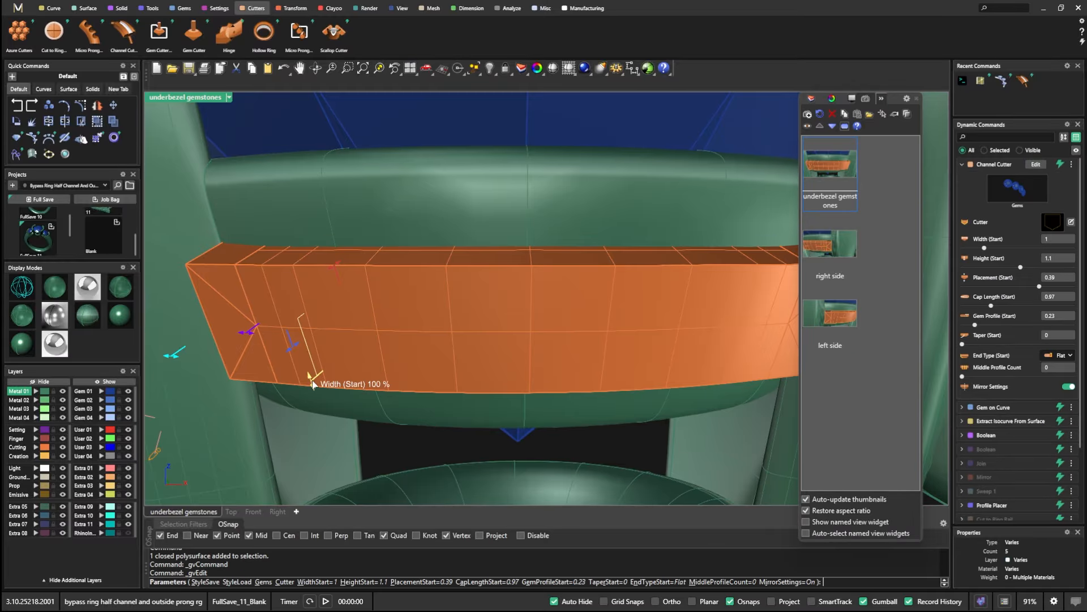
left_click_drag(308, 378, 314, 395)
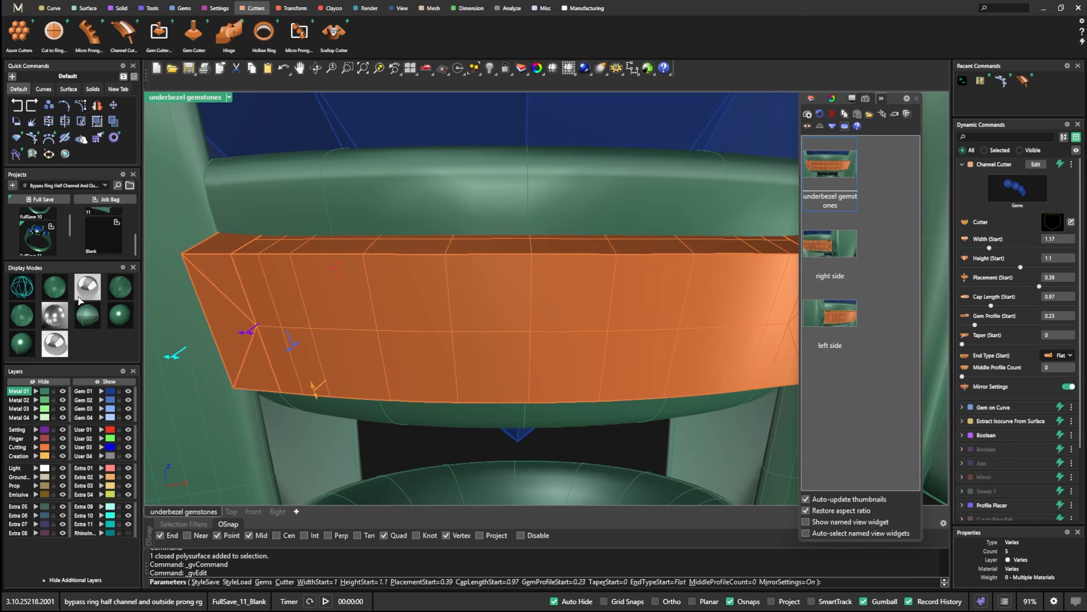
- Check the widened cutter in wireframe in the right side and left side views, return to shaded display, and complete the edit
left_click(31, 290)
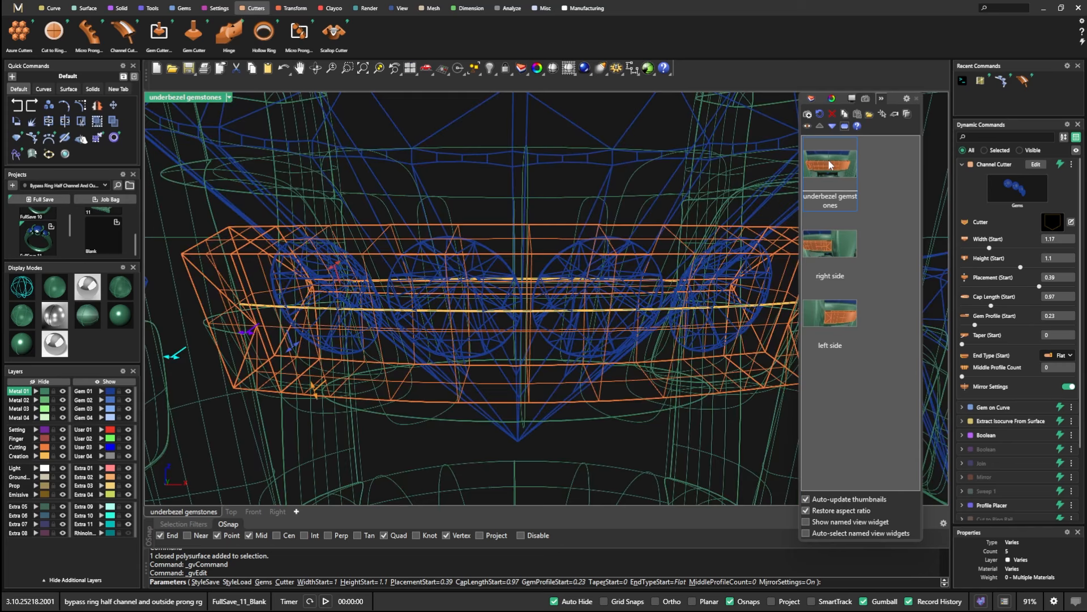
left_click(832, 246)
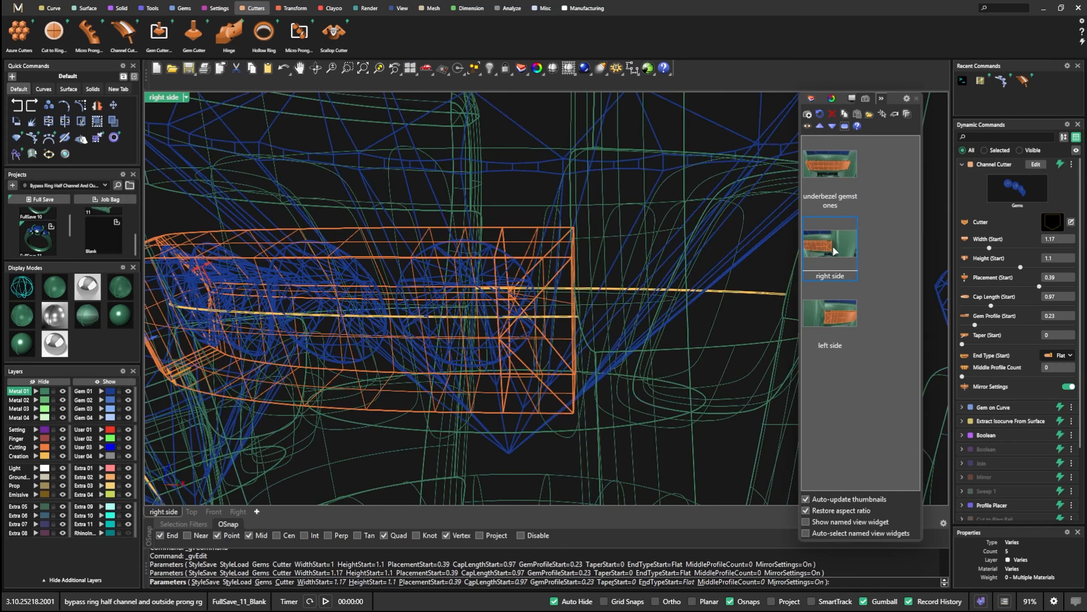
left_click(833, 308)
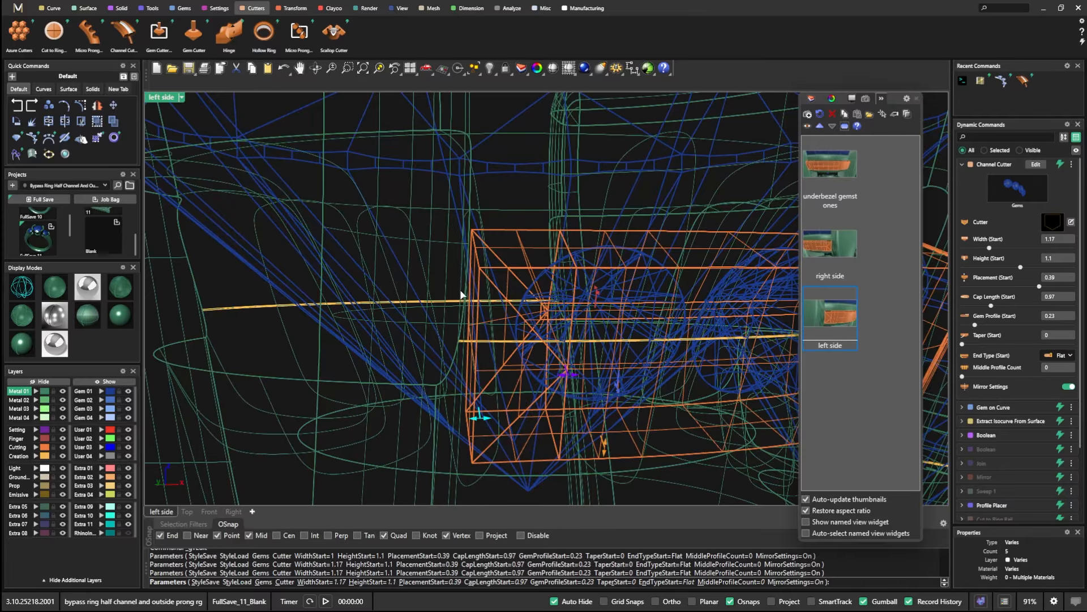
left_click(52, 295)
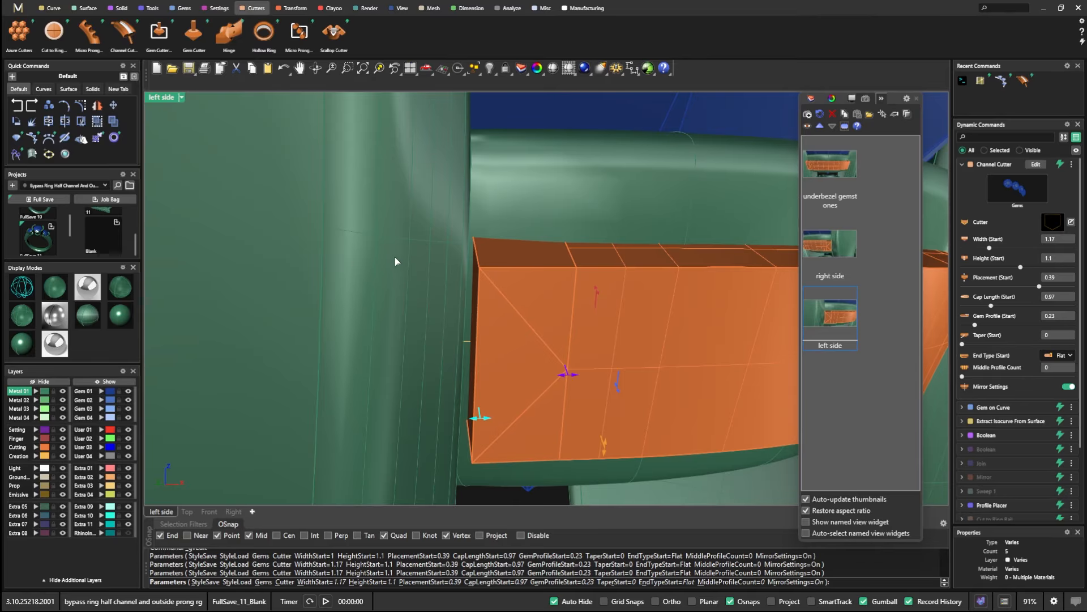
scroll(397, 261, "down", 3)
key("Return")
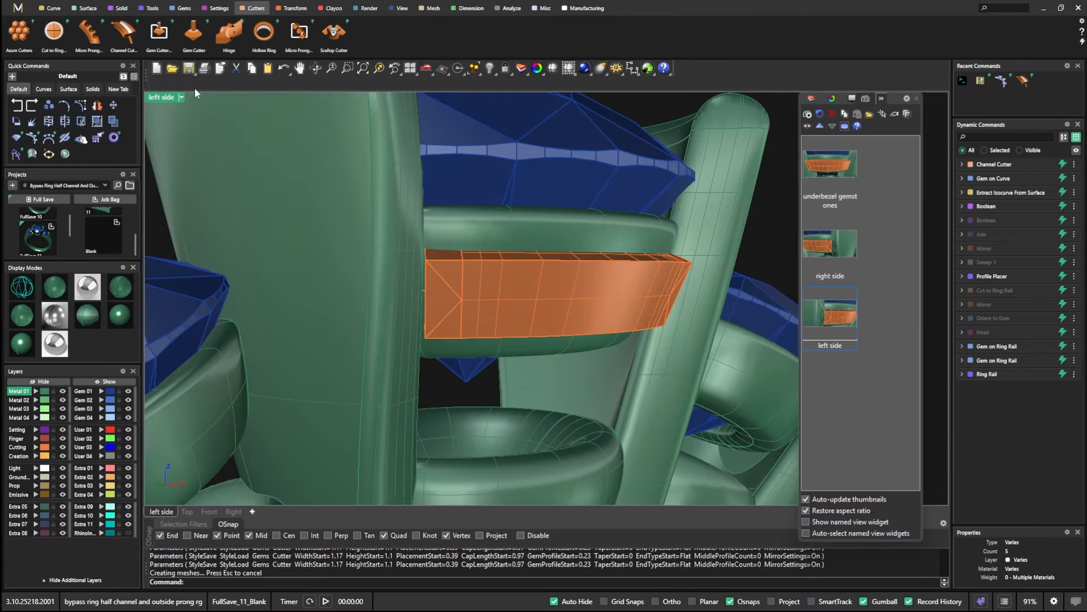
- Subtract the channel cutter from the centre gem's bezel with Boolean Difference
left_click(120, 9)
left_click(58, 33)
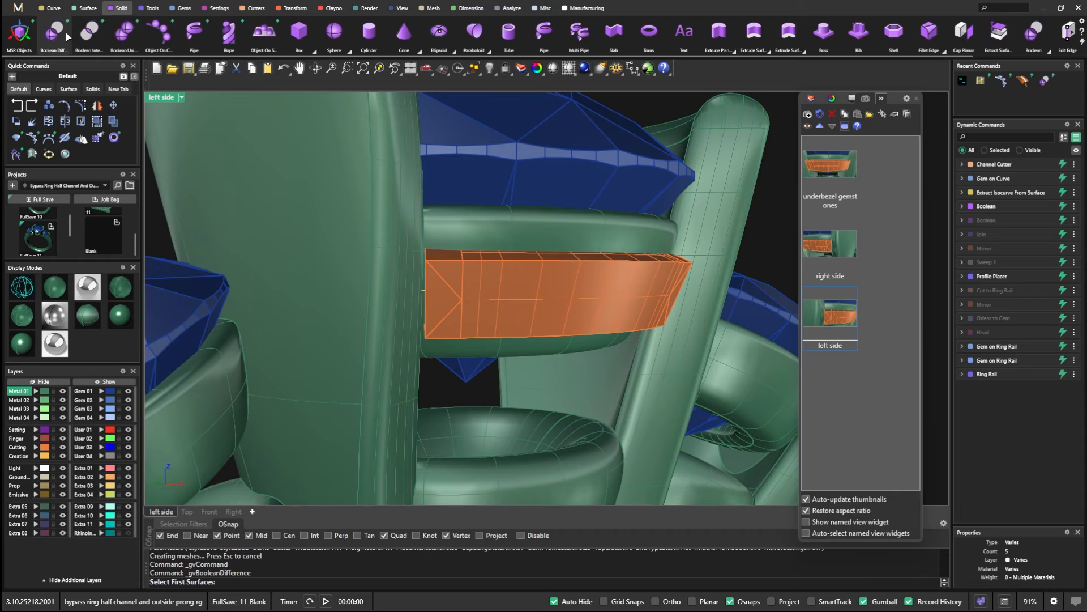
left_click(463, 227)
key("Return")
left_click(468, 286)
key("Return")
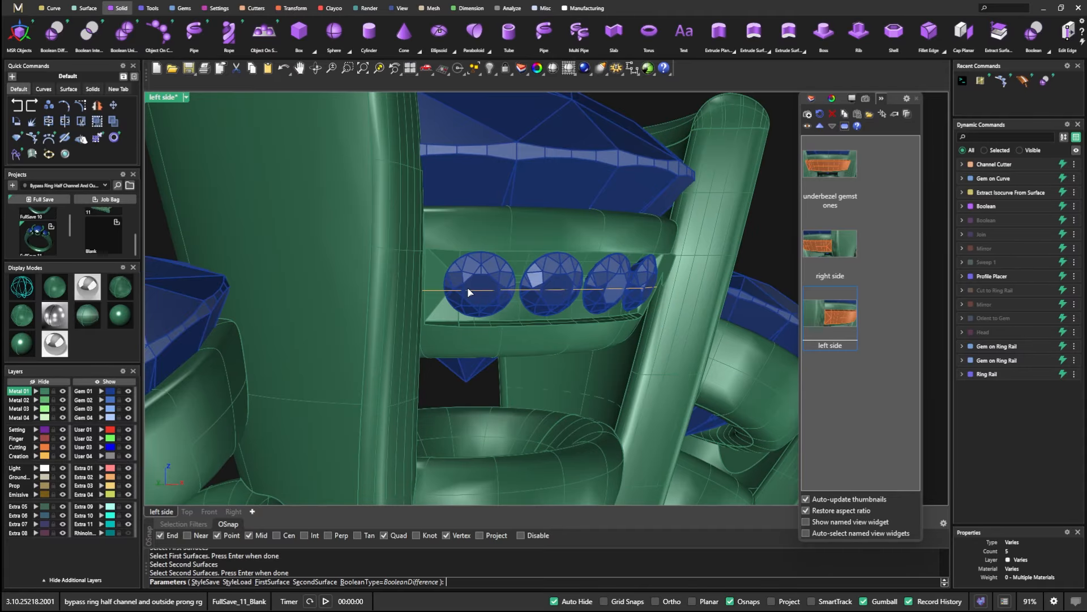
- Check the channel cut around the small gems in the right side and left side views and complete the Boolean Difference
right_click_drag(486, 306, 443, 291)
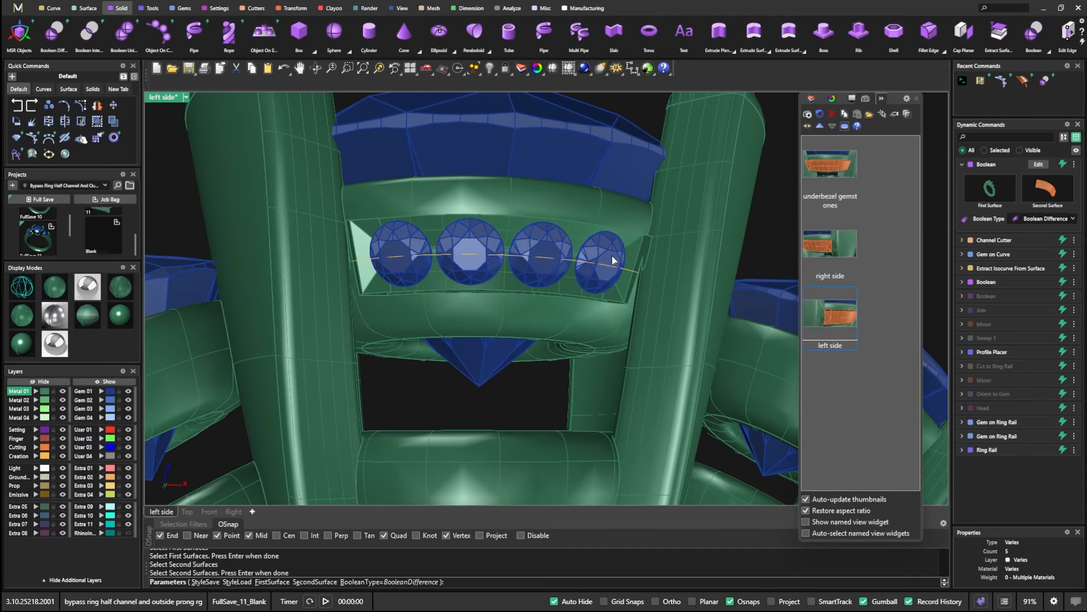
left_click(815, 250)
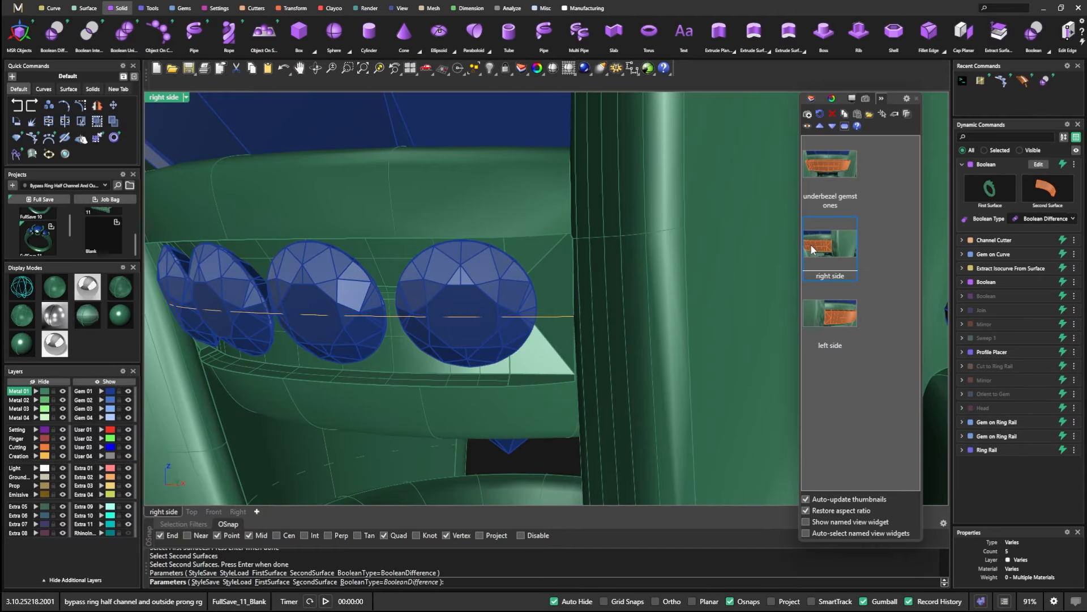
left_click(842, 316)
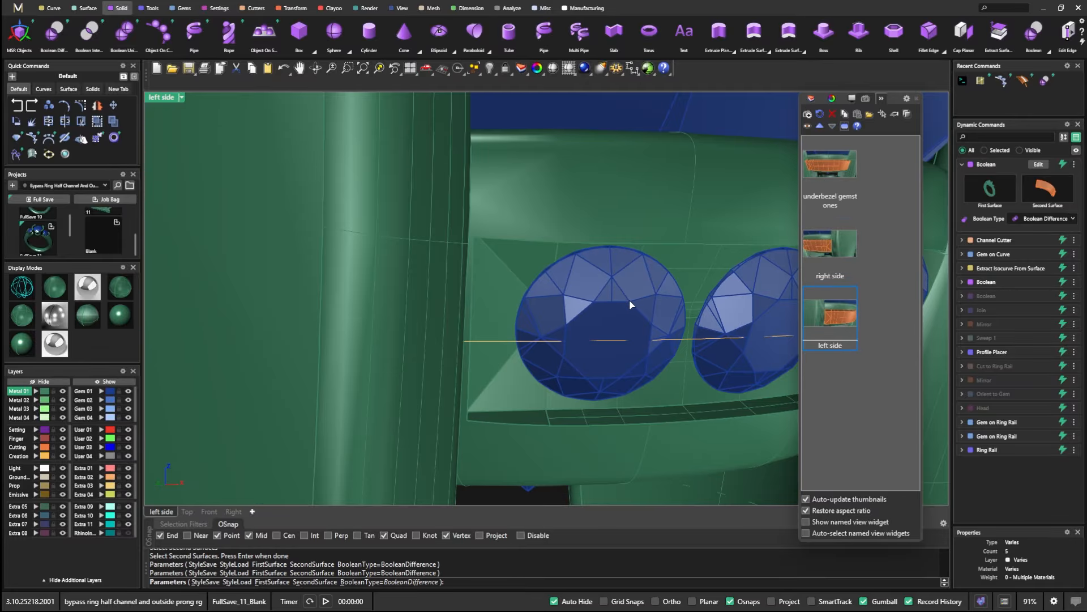
key("Return")
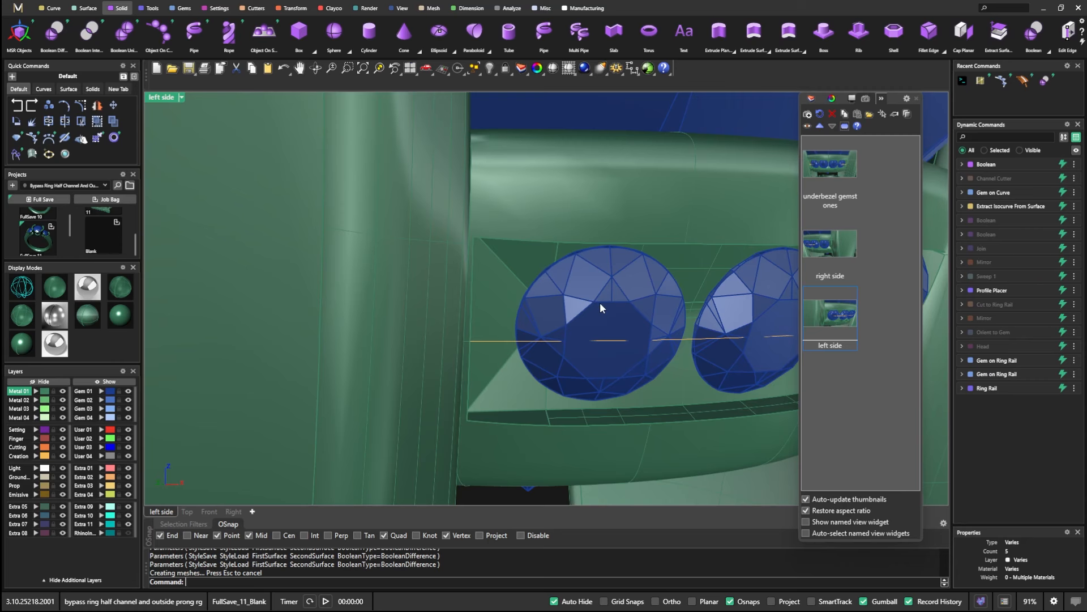
- Reopen Gem on Curve for the four bezel gems, move the end position to about 0.83, check the spacing in the saved views, and complete it
left_click(599, 302)
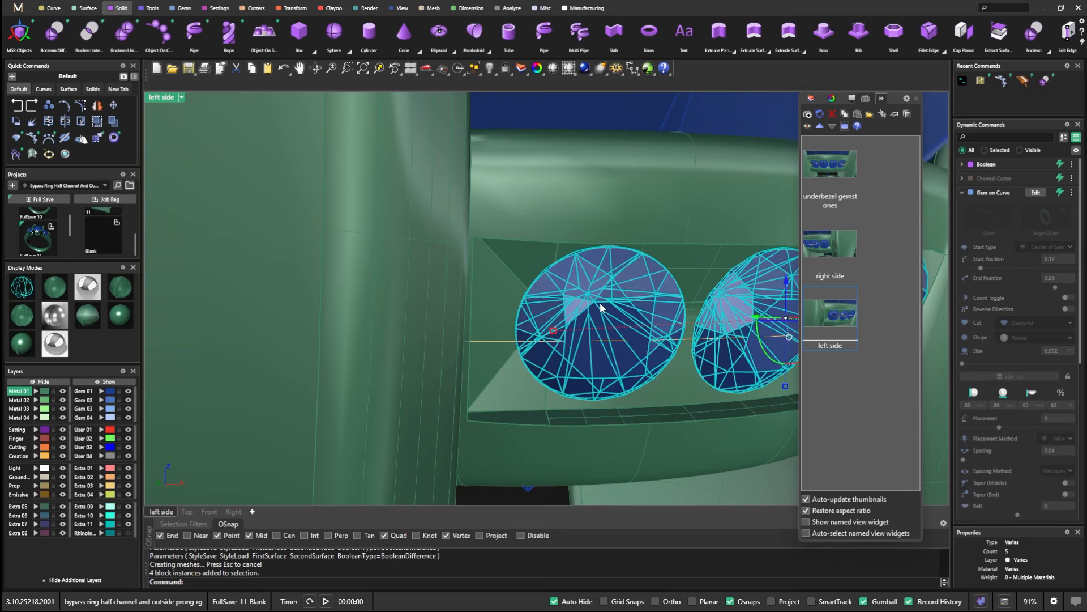
left_click(1034, 194)
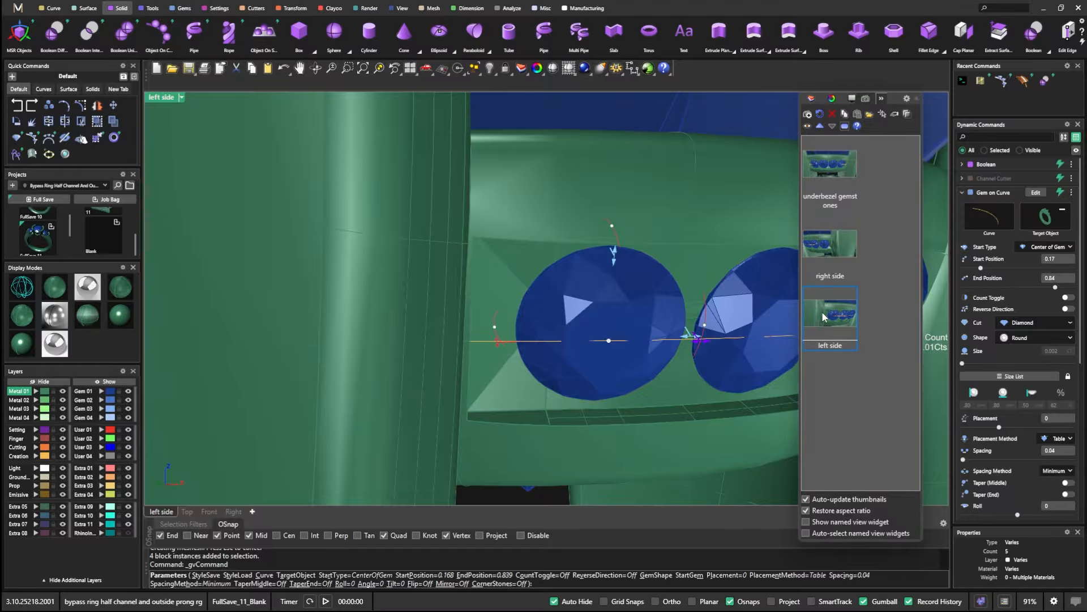
left_click(830, 241)
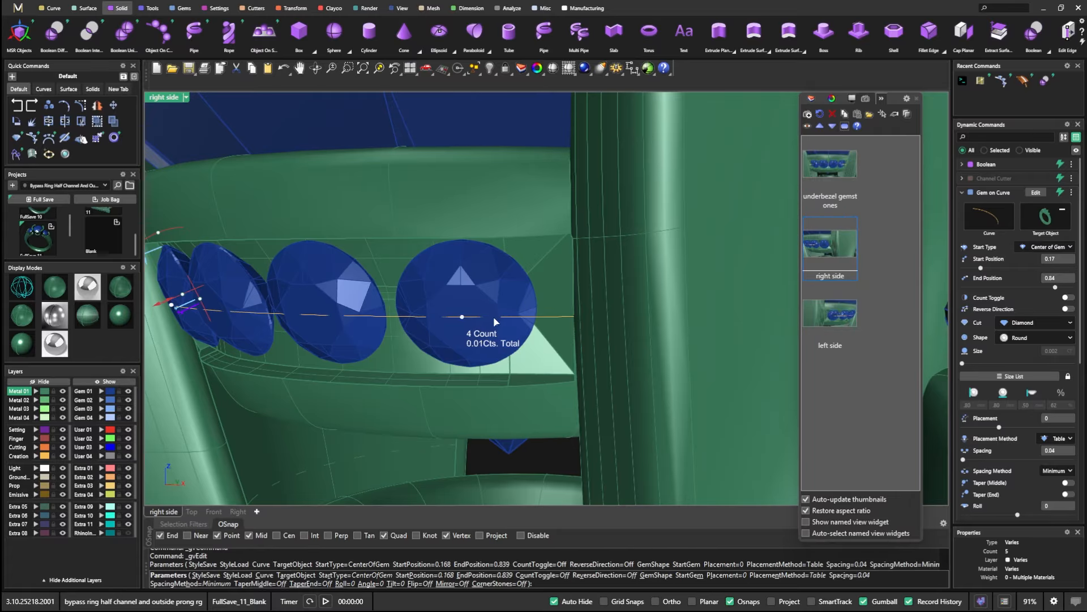
left_click_drag(463, 317, 457, 320)
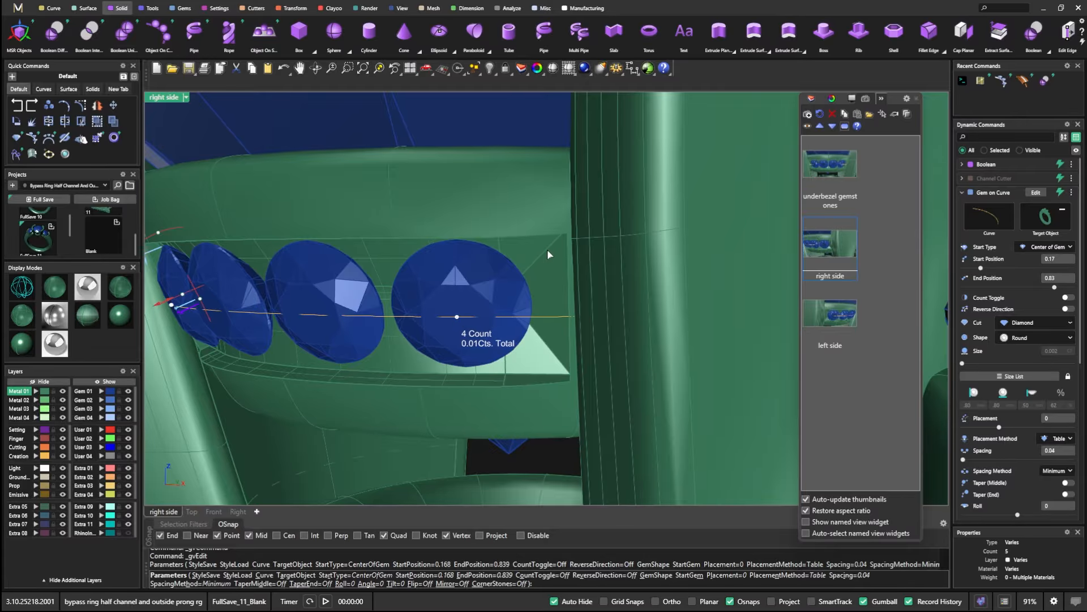
left_click(835, 309)
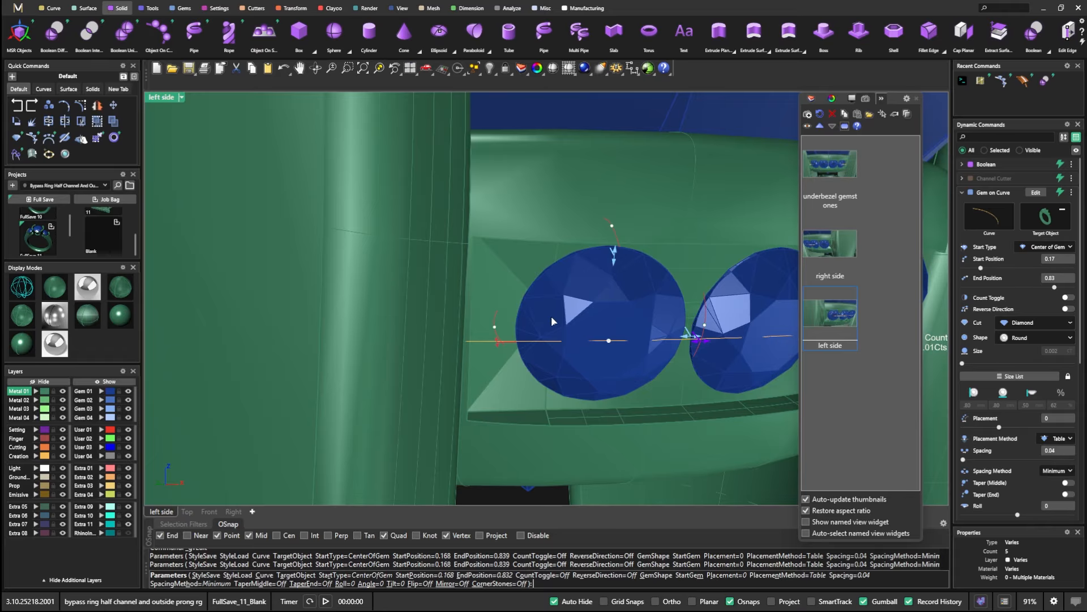
left_click(821, 164)
right_click_drag(593, 279, 626, 250)
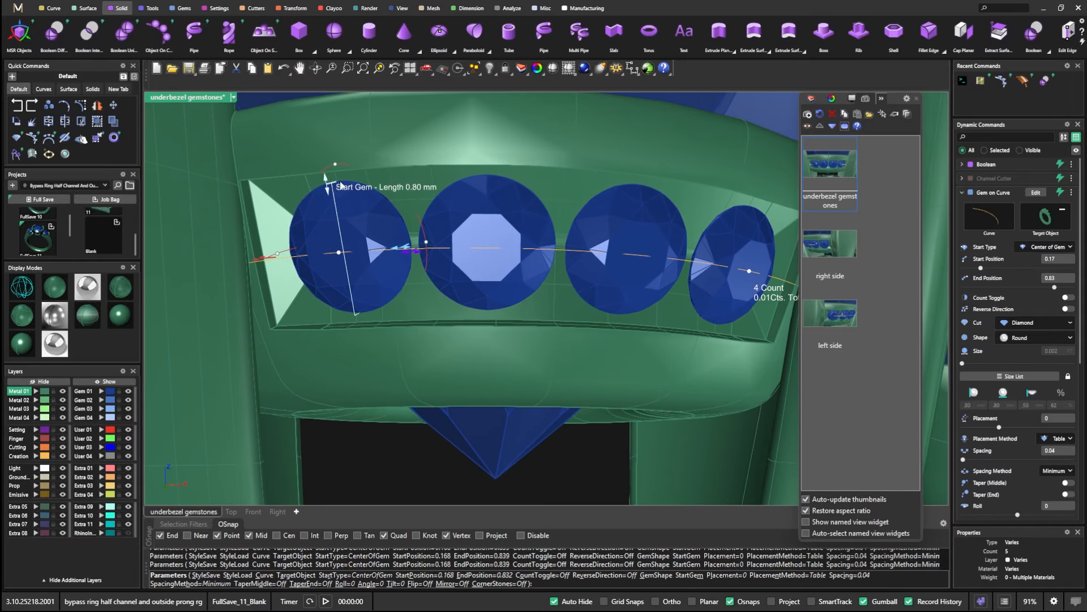
right_click_drag(498, 302, 488, 358)
right_click(469, 451)
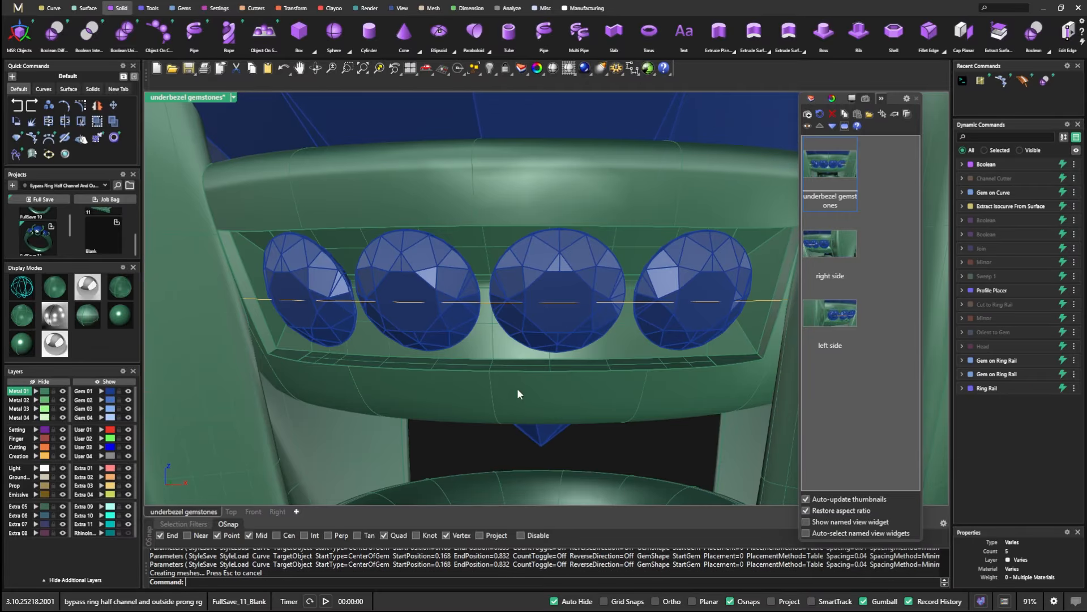
- Reopen the Channel Cutter, widen it slightly, complete the edit, and check the updated channel in the three saved views
mouse_move(993, 180)
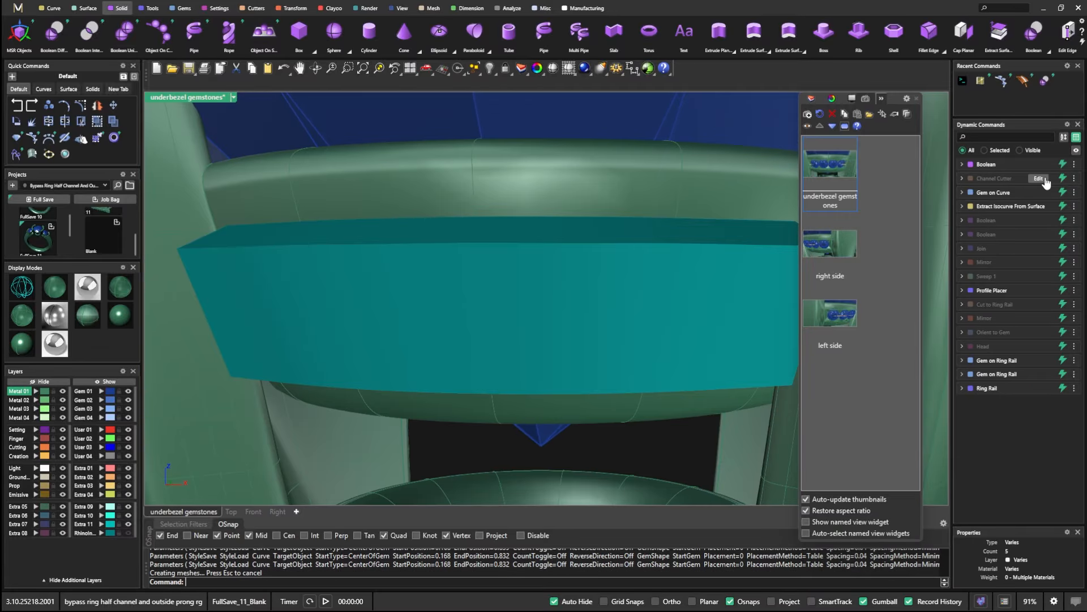
left_click(1036, 179)
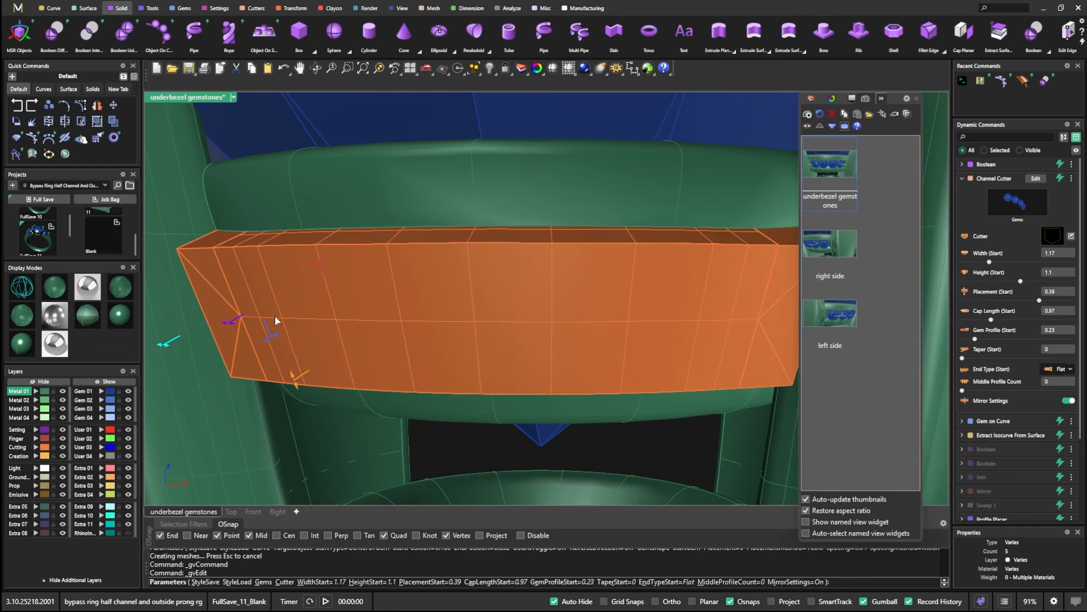
left_click_drag(292, 383, 298, 394)
right_click(640, 448)
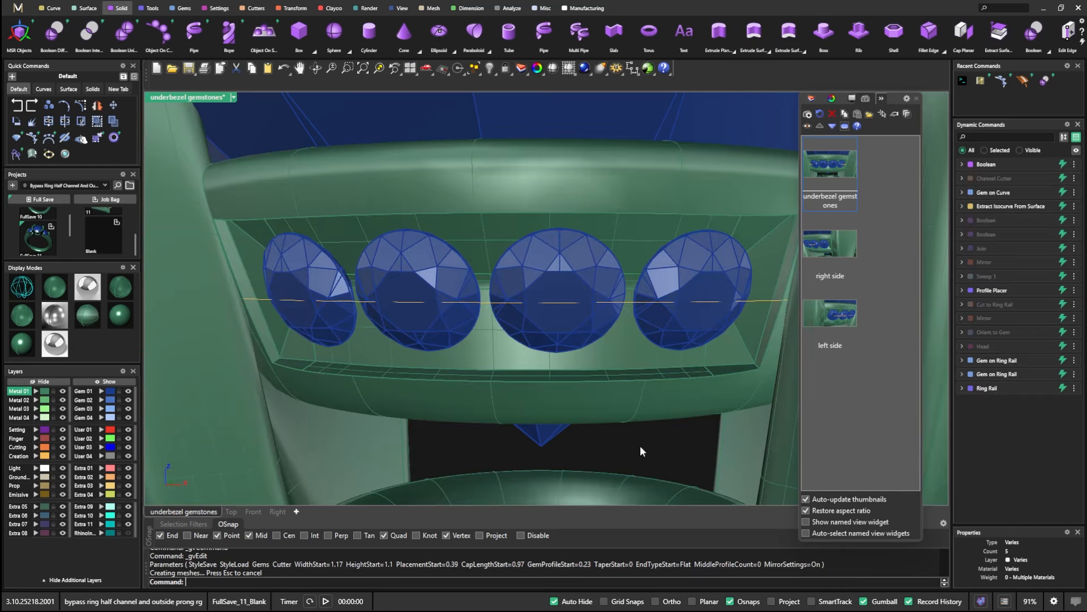
right_click_drag(640, 446, 609, 426)
left_click(850, 314)
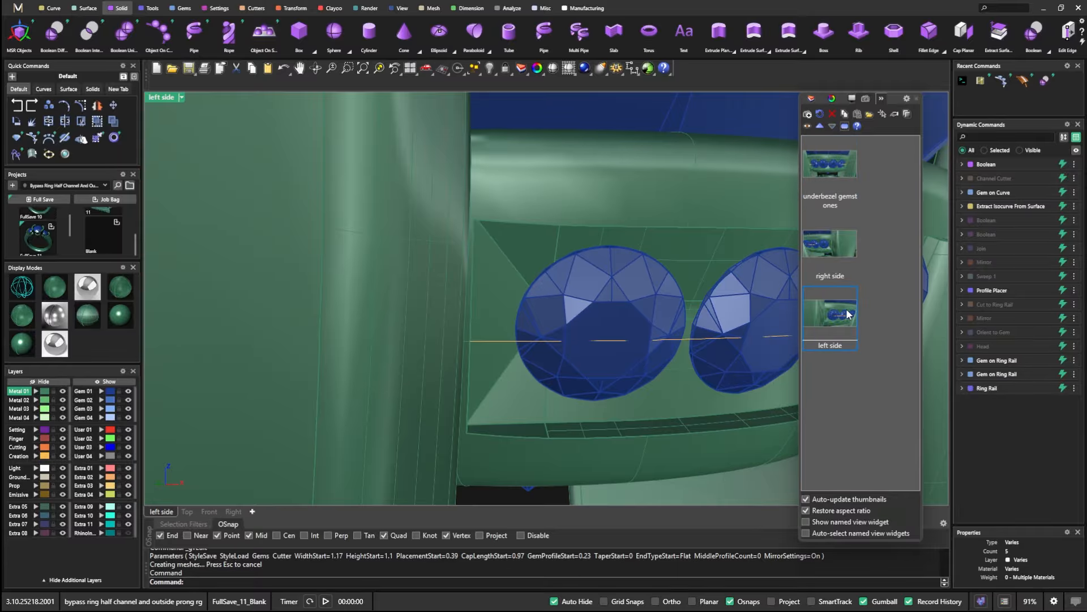
left_click(837, 239)
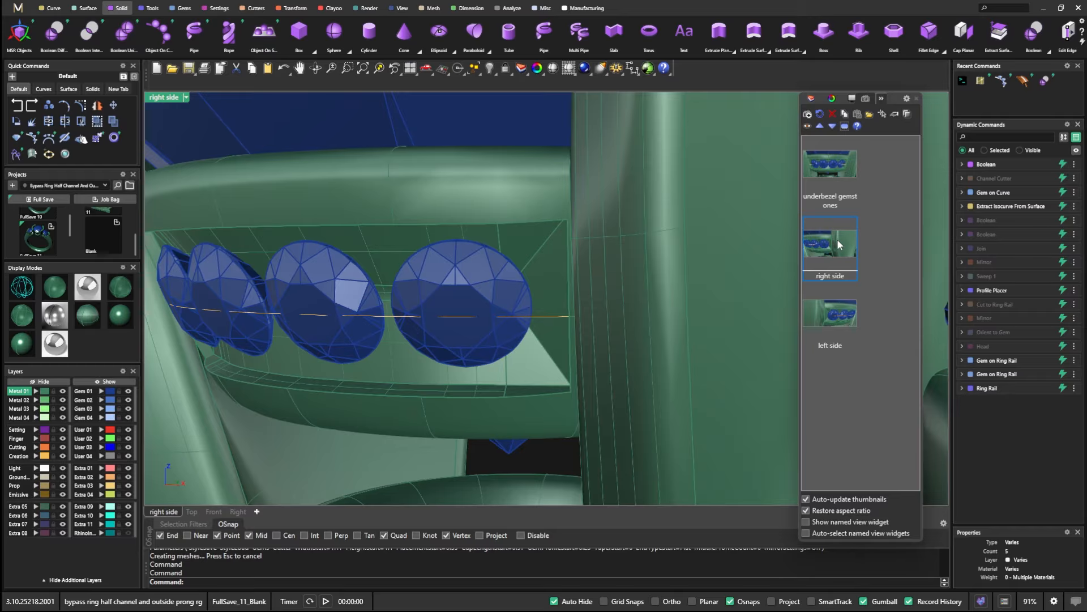
left_click(834, 171)
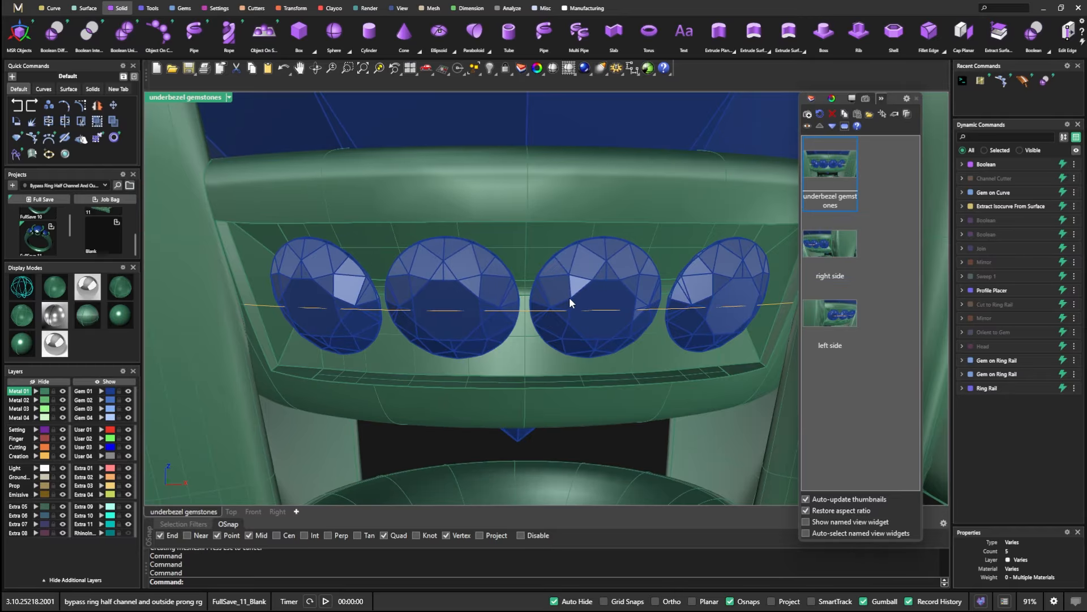
- Add prongs to the four bezel gems with Prong Placer and set the end prong style to ProngPlacerStyleEnd9
left_click(580, 279)
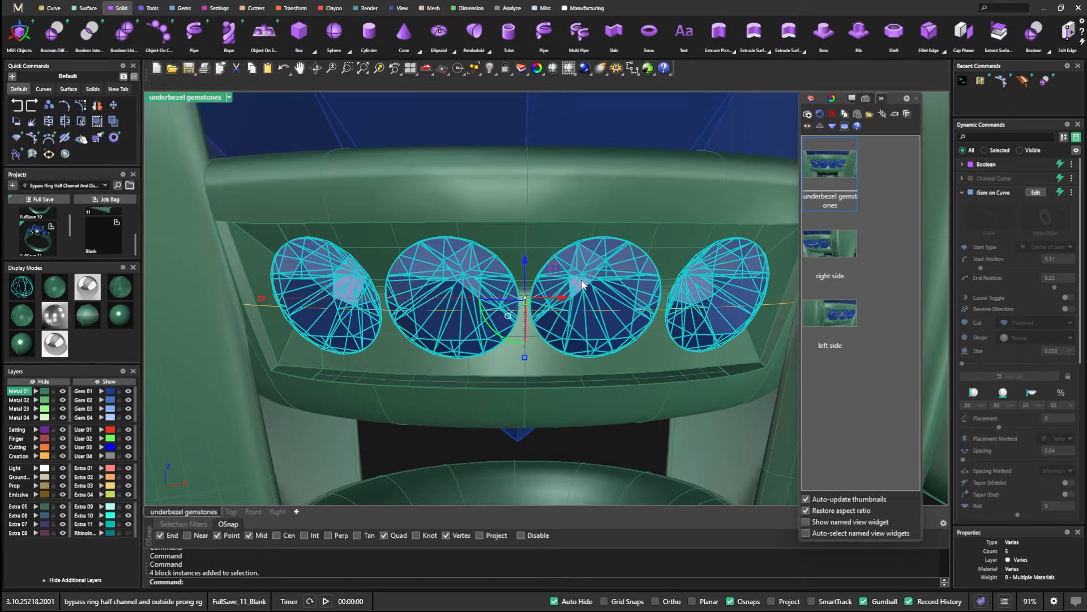
left_click(218, 8)
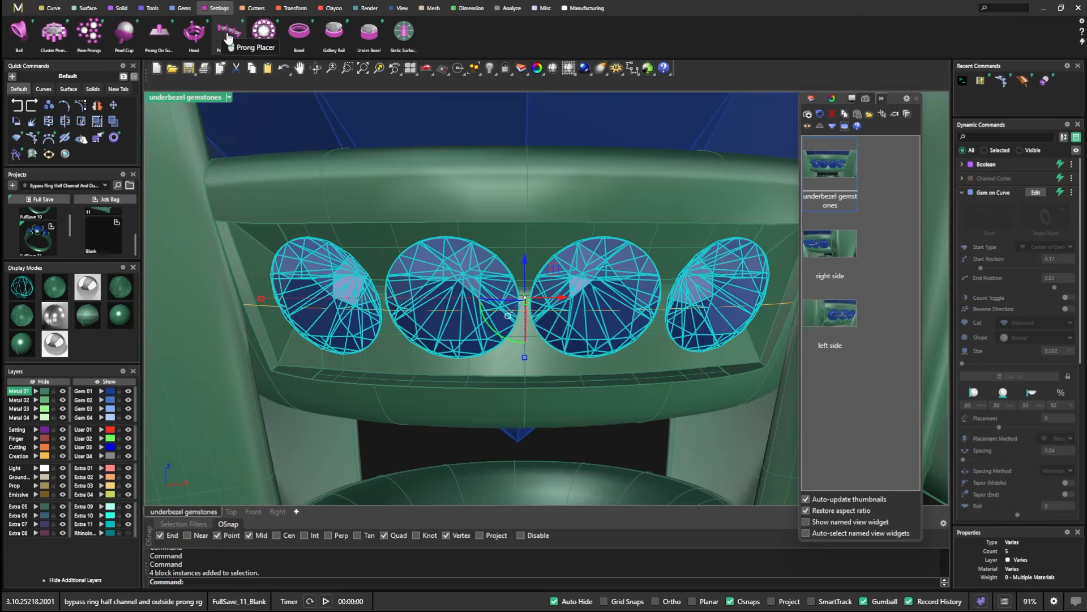
left_click(228, 35)
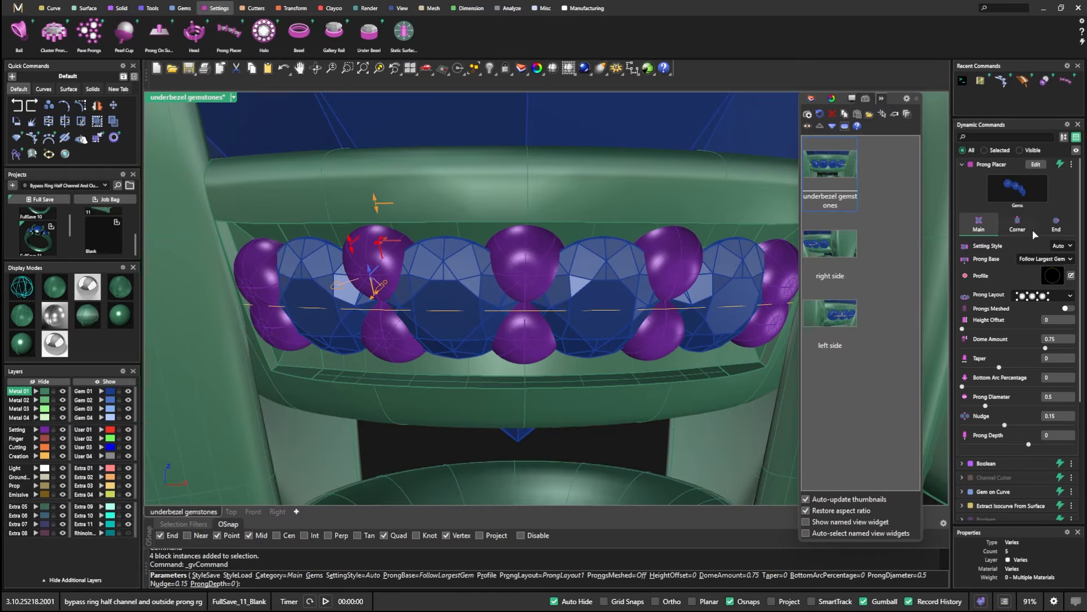
left_click(1057, 226)
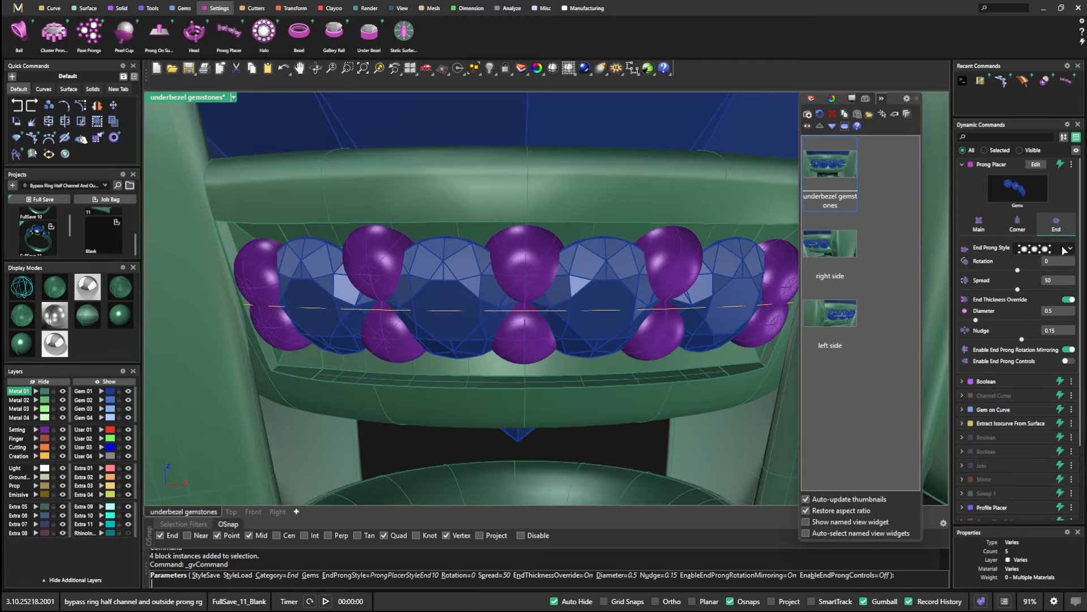
left_click(1063, 248)
left_click(1039, 399)
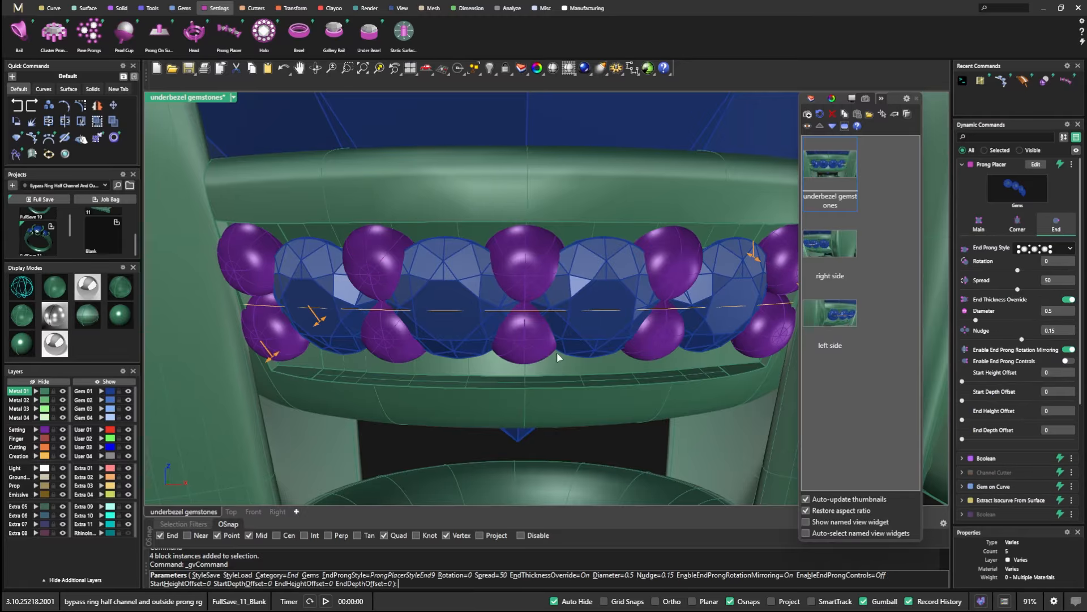
- Raise the end prongs to a start height offset of about 0.27 and an end height offset of about 0.23, checking both sides
left_click_drag(270, 355, 249, 376)
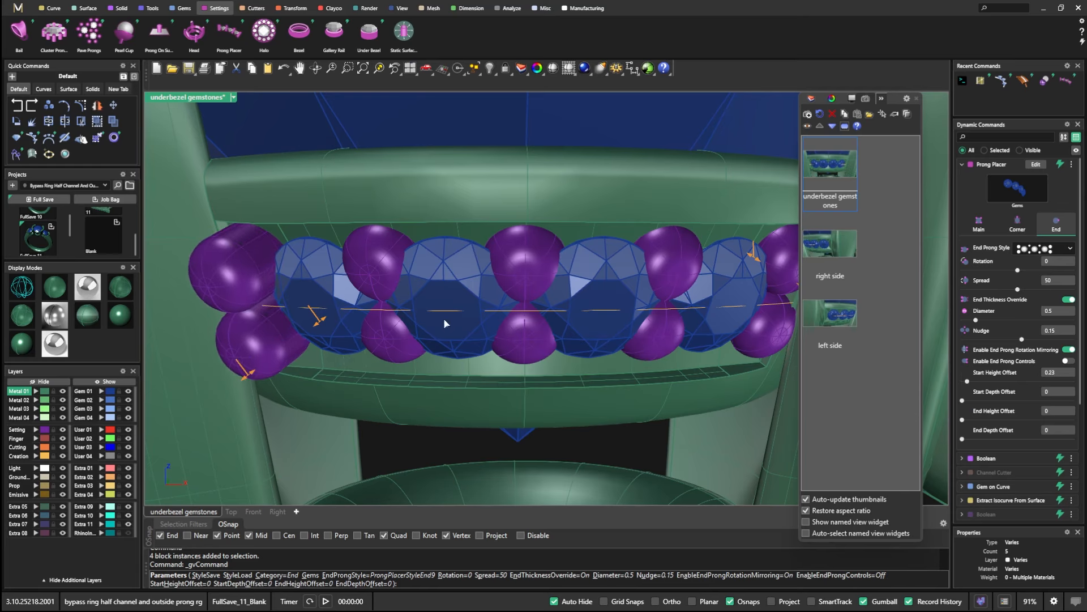
double_click(837, 321)
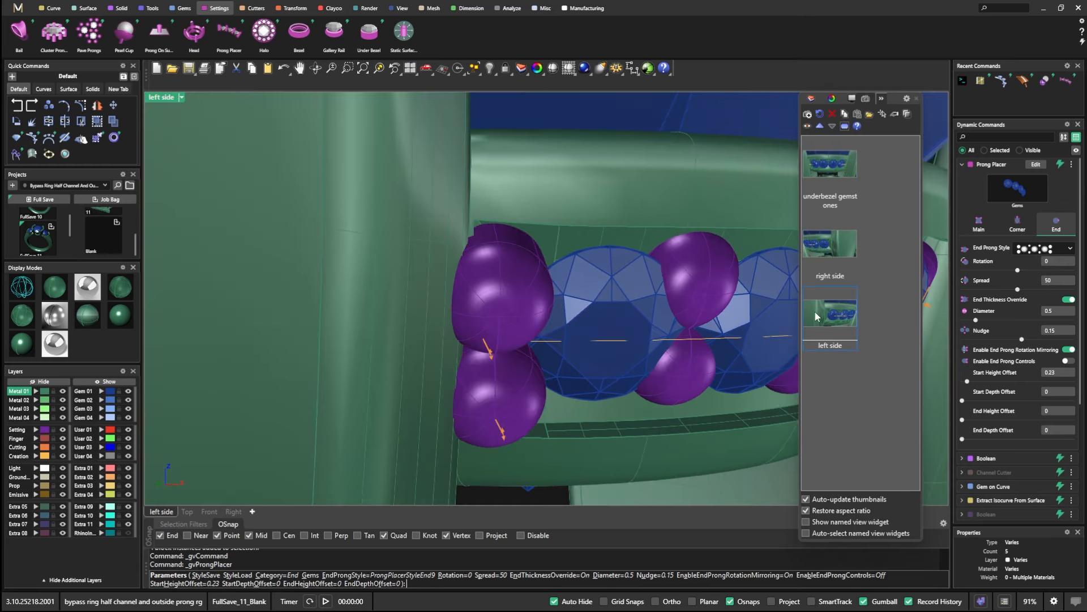
double_click(828, 247)
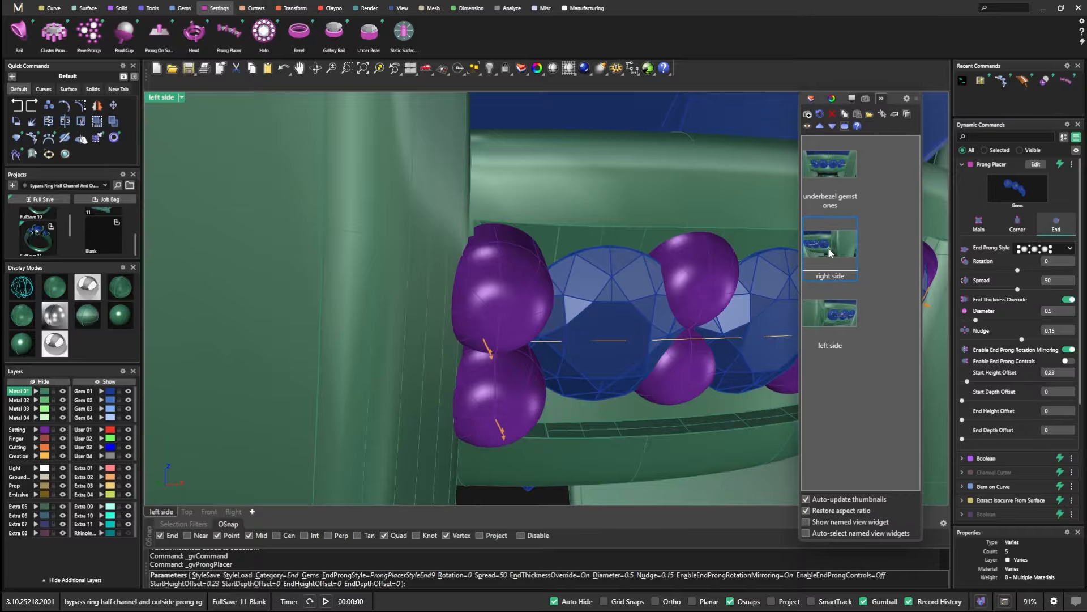
right_click_drag(565, 331, 527, 337)
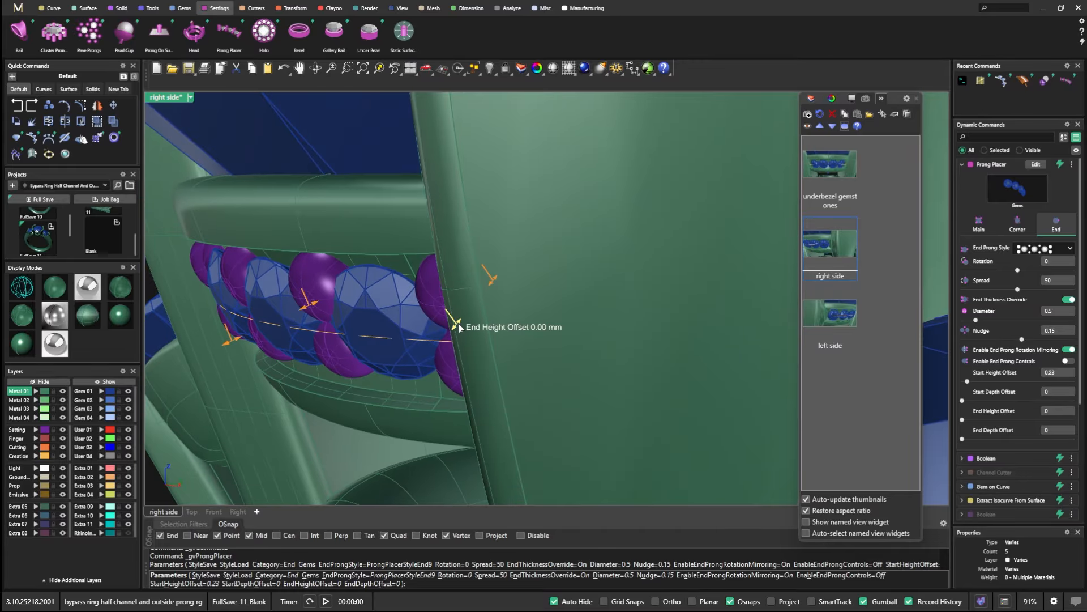
left_click_drag(459, 327, 437, 350)
right_click_drag(437, 349, 498, 325)
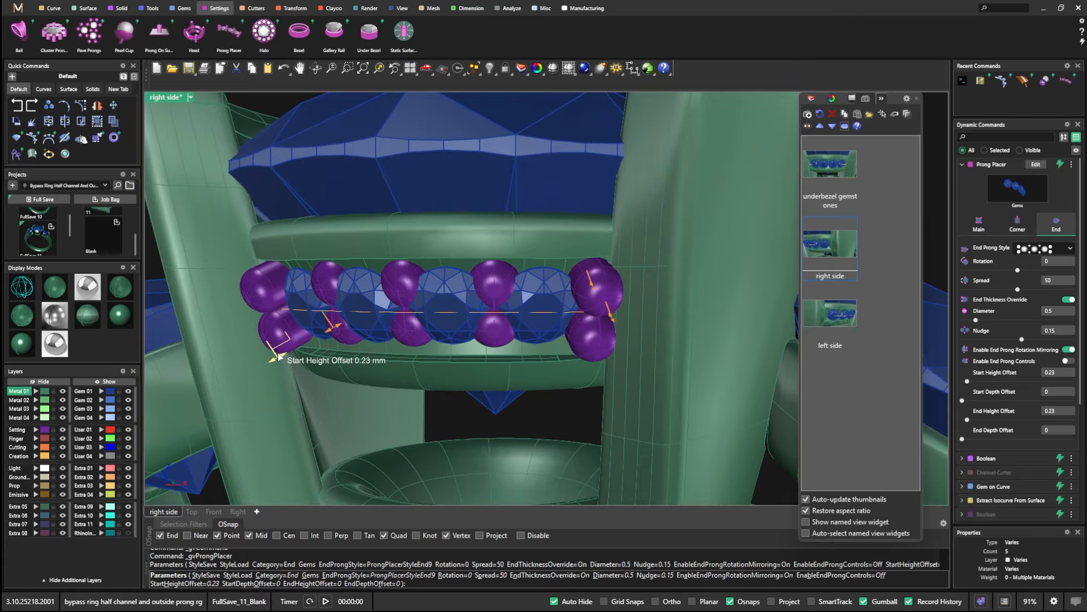
left_click_drag(279, 357, 277, 359)
right_click_drag(342, 357, 383, 343)
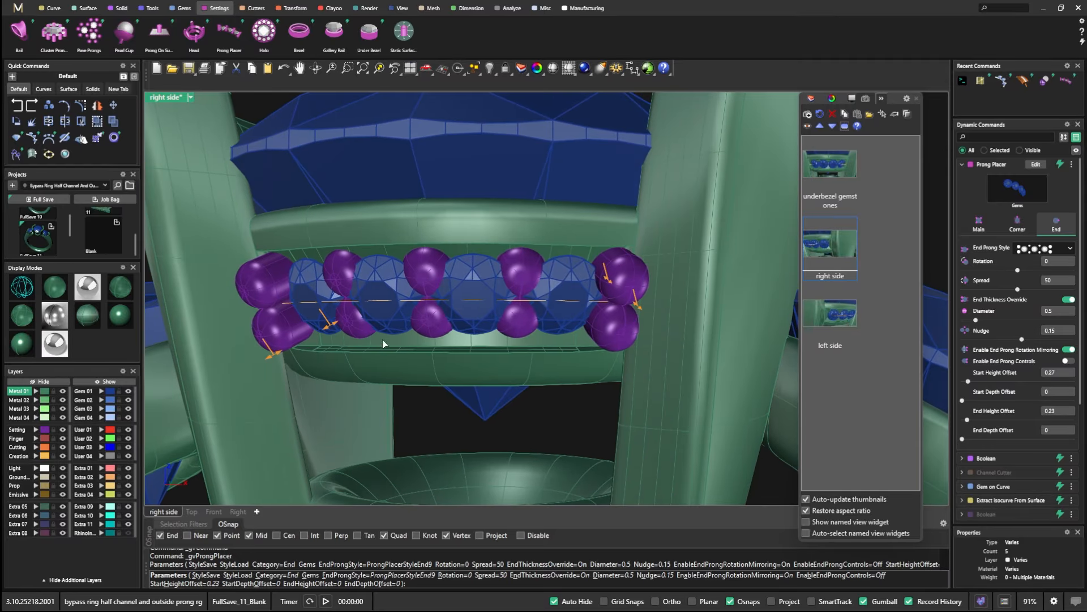
- Raise the main prongs to a height offset of about 0.28 and reduce their nudge to about 0.02
left_click(977, 219)
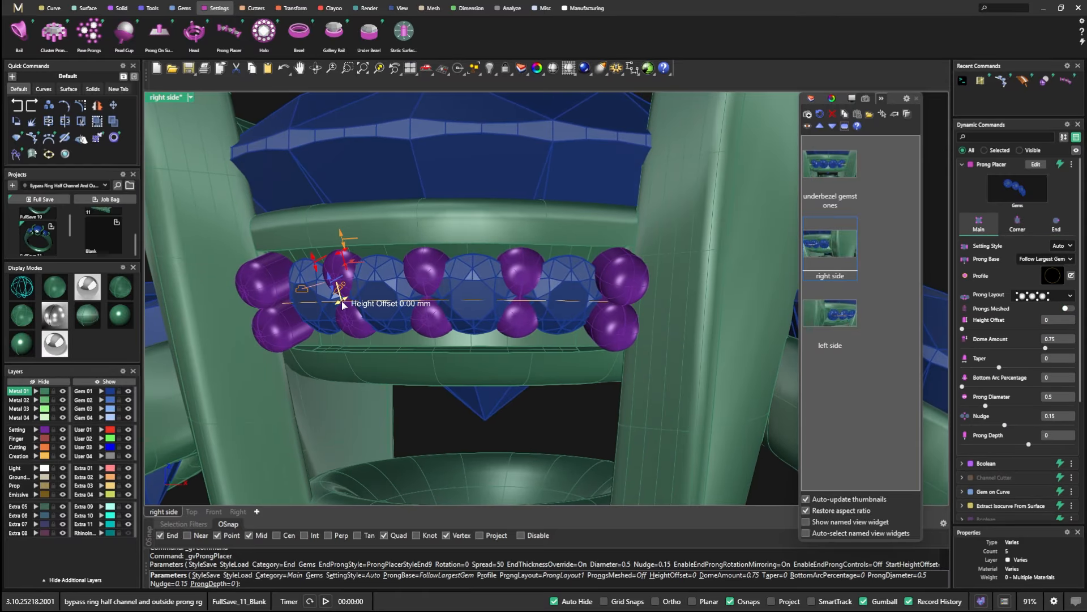
left_click_drag(338, 304, 329, 276)
right_click_drag(393, 287, 407, 273)
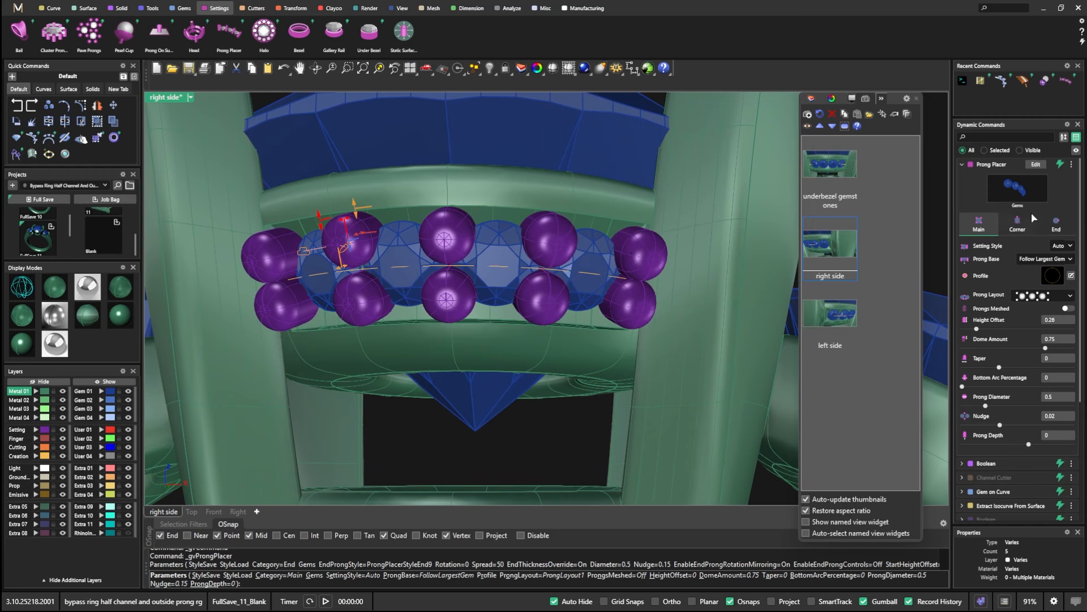
- Reduce the end prongs' nudge to about 0.07 and complete the Prong Placer
left_click(1055, 222)
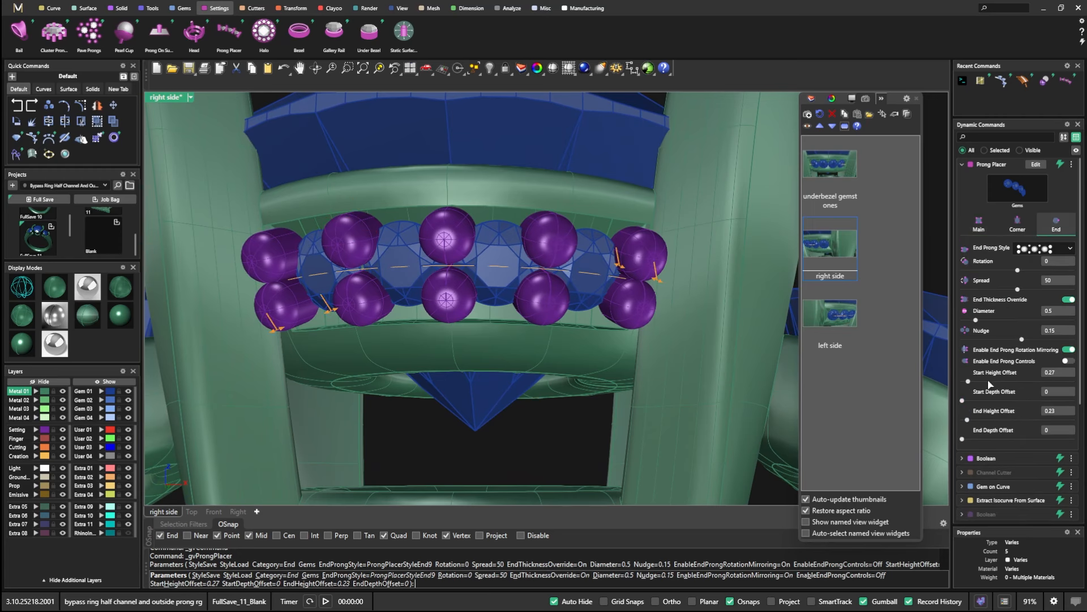
left_click_drag(1022, 341, 1020, 341)
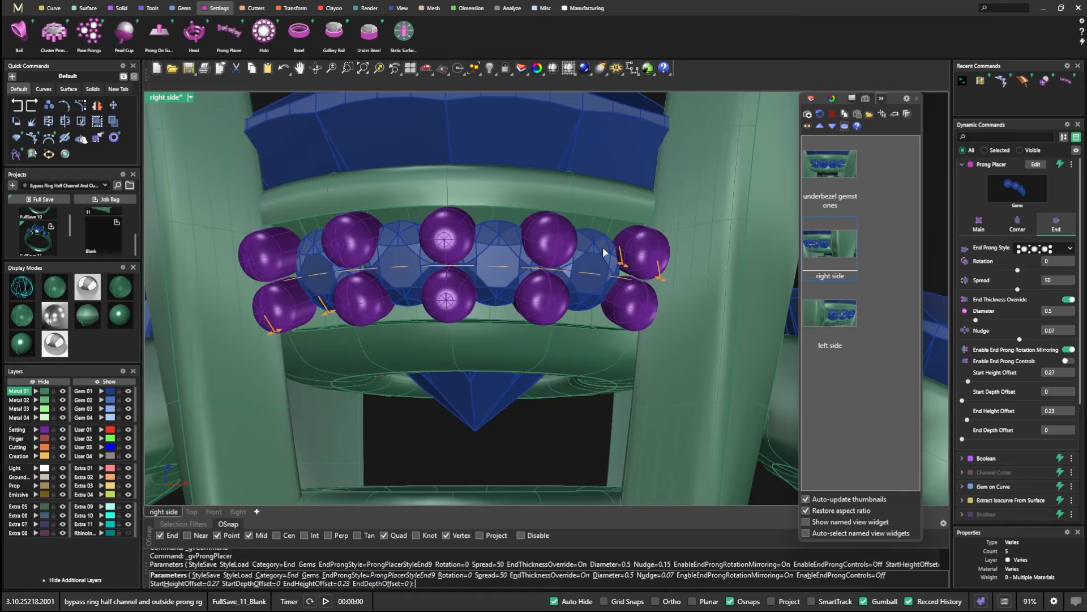
right_click(587, 228)
- Inspect the bezel prongs, then reopen the Prong Placer and set the end prong style to ProngPlacerStyleEnd10
scroll(586, 228, "down", 4)
right_click_drag(583, 230, 573, 245)
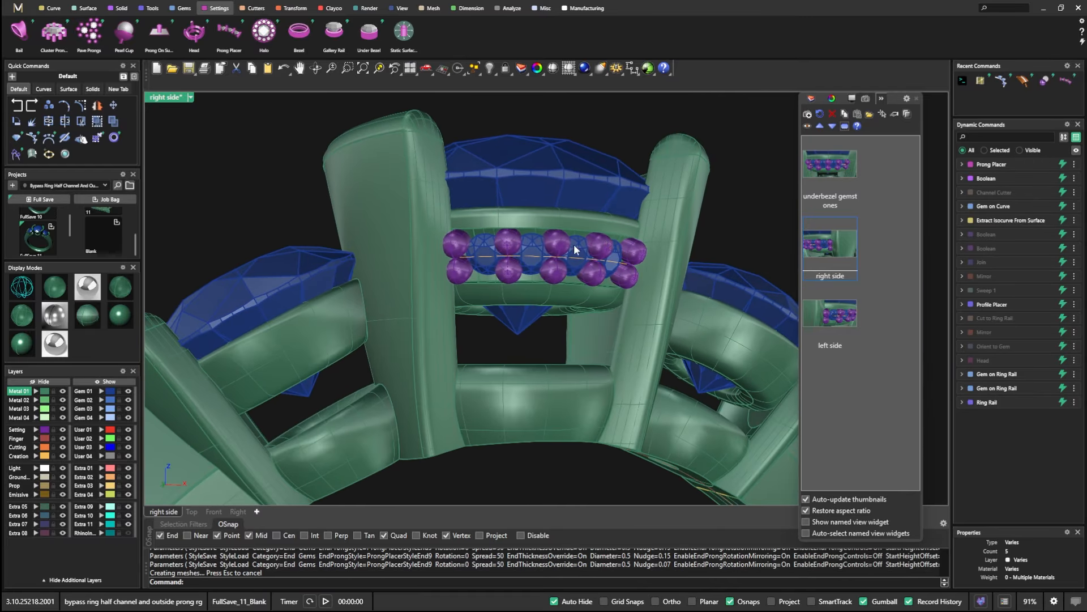
scroll(430, 245, "up", 7)
scroll(464, 246, "down", 5)
right_click_drag(470, 277, 702, 232)
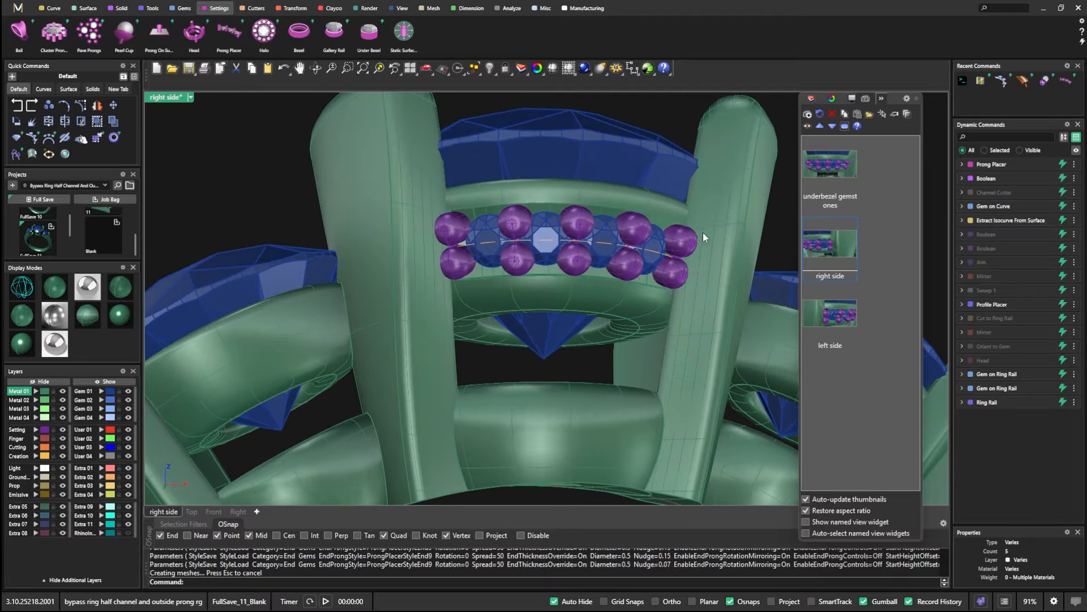
left_click(679, 245)
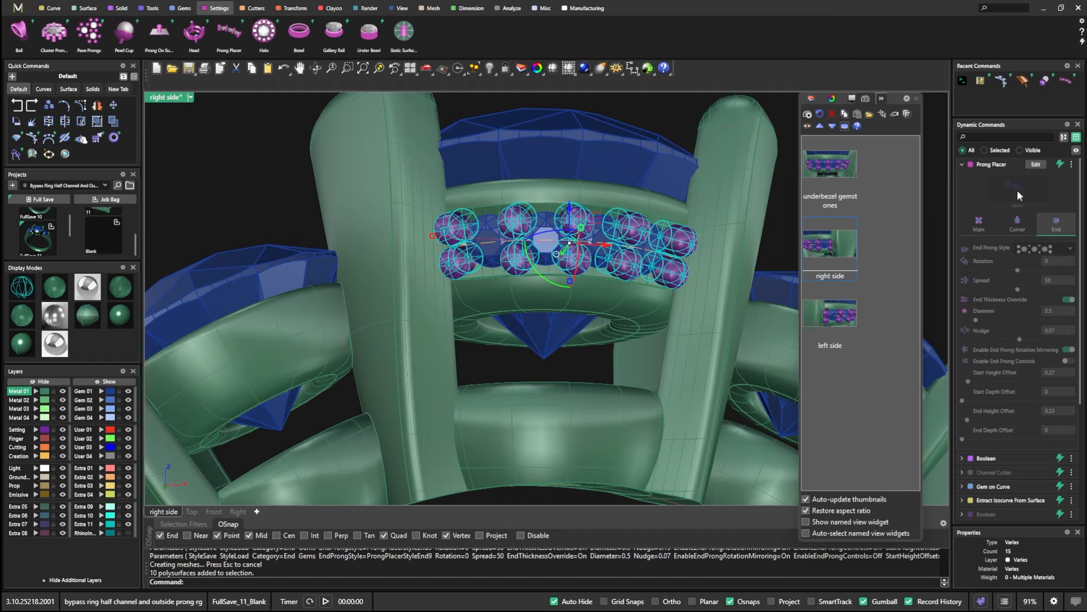
left_click(1036, 166)
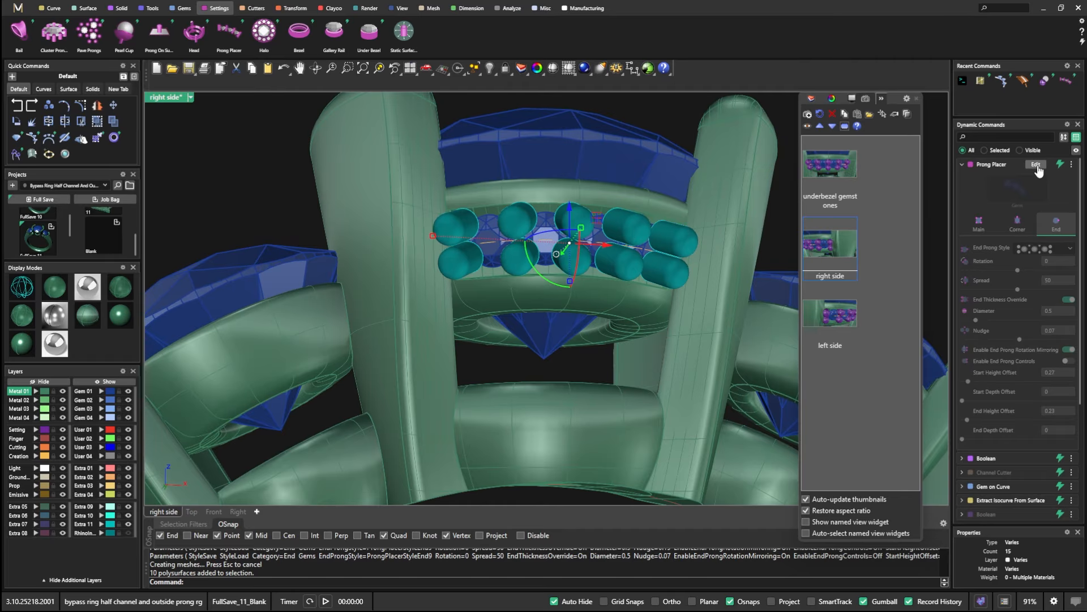
left_click(1067, 251)
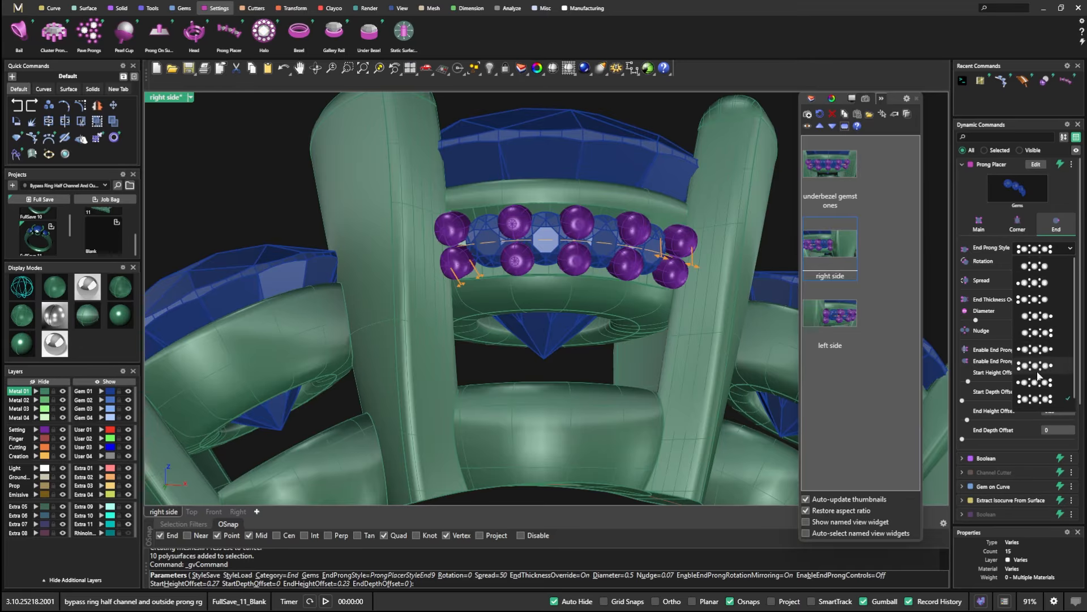
left_click(1037, 402)
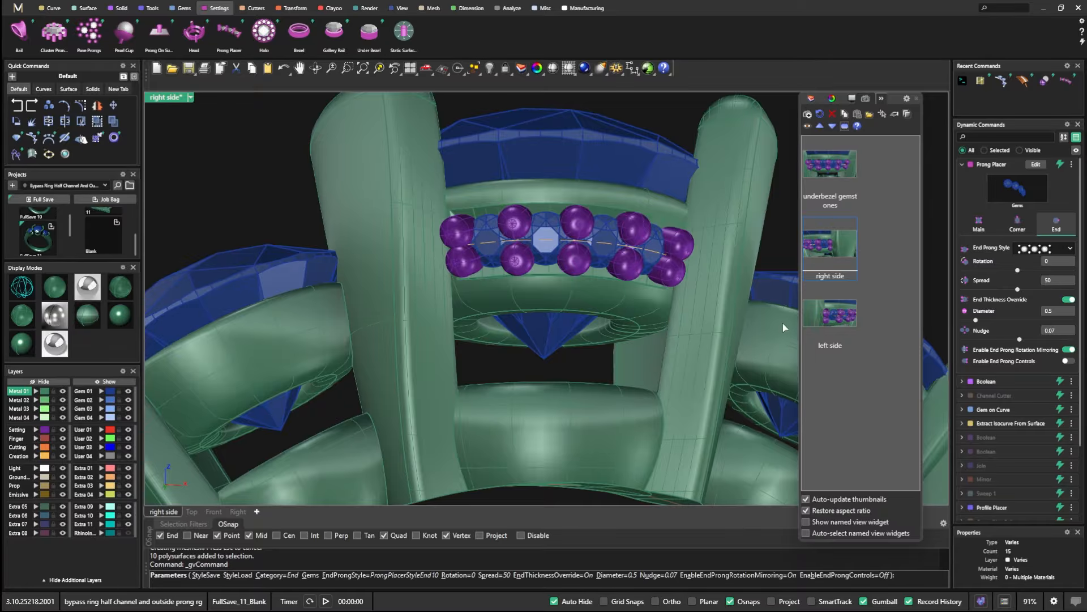
- Reduce the end prongs' nudge to about 0.01 from the left side view and complete the Prong Placer
double_click(838, 315)
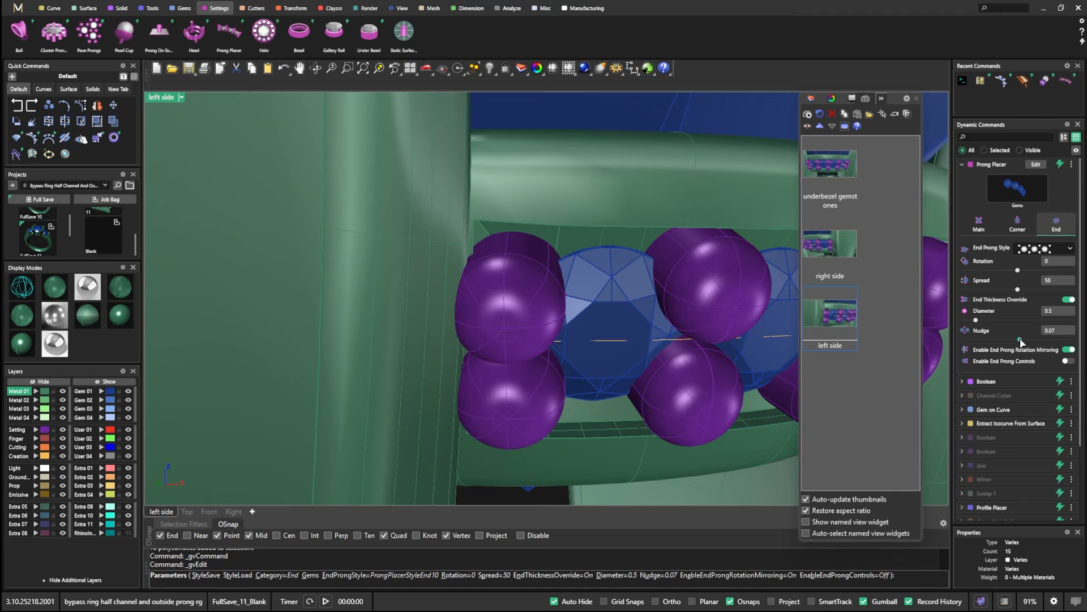
left_click_drag(1021, 342, 1019, 340)
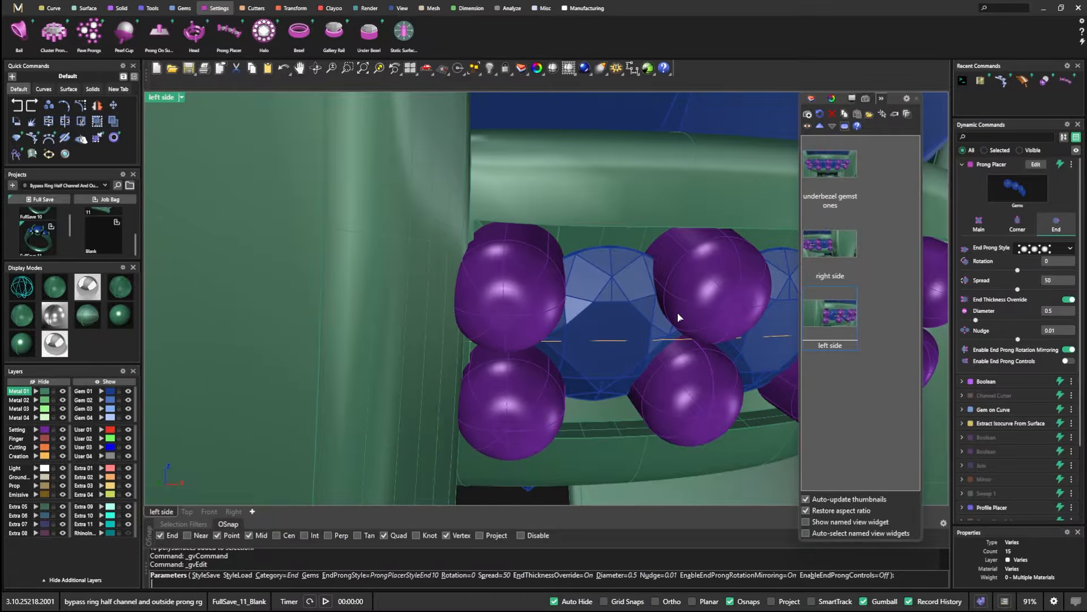
right_click_drag(689, 320, 653, 294)
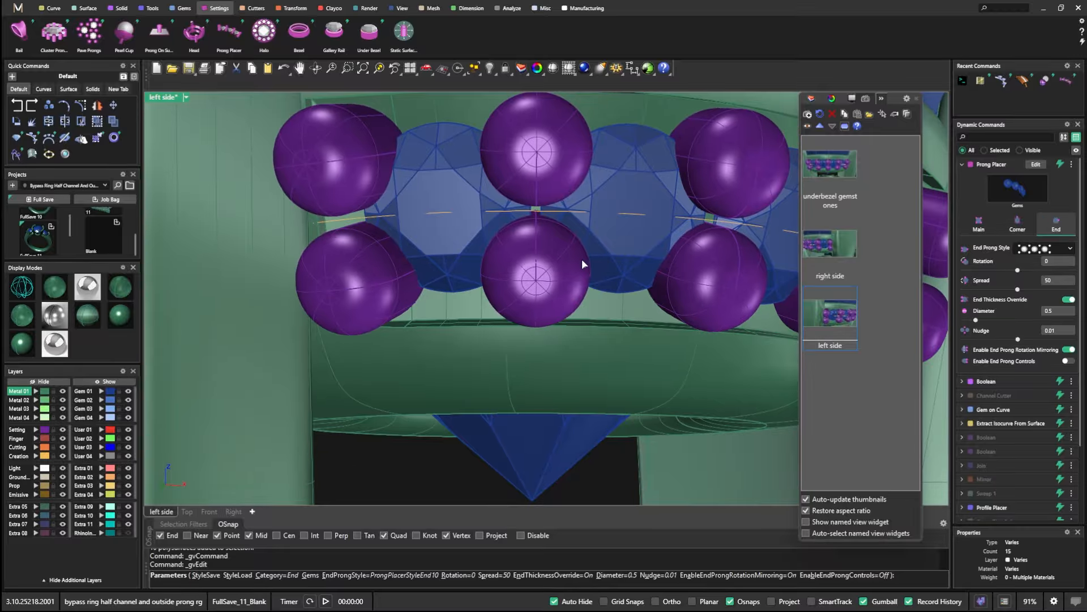
scroll(580, 261, "down", 5)
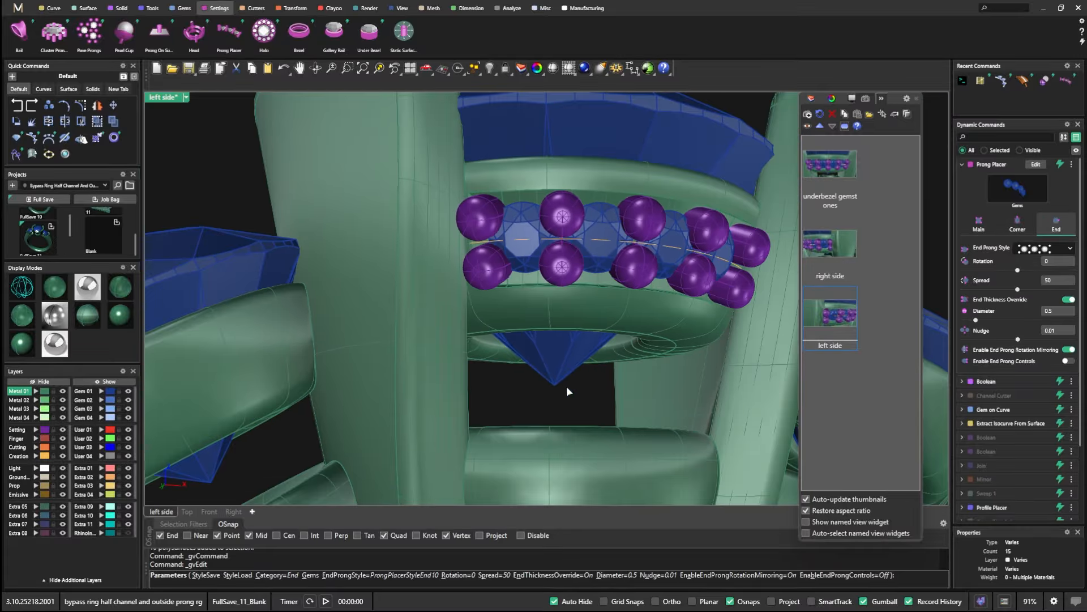
- Edit the bezel gems' Gem on Curve and move their start position to about 0.18 in the left side view
left_click(586, 348)
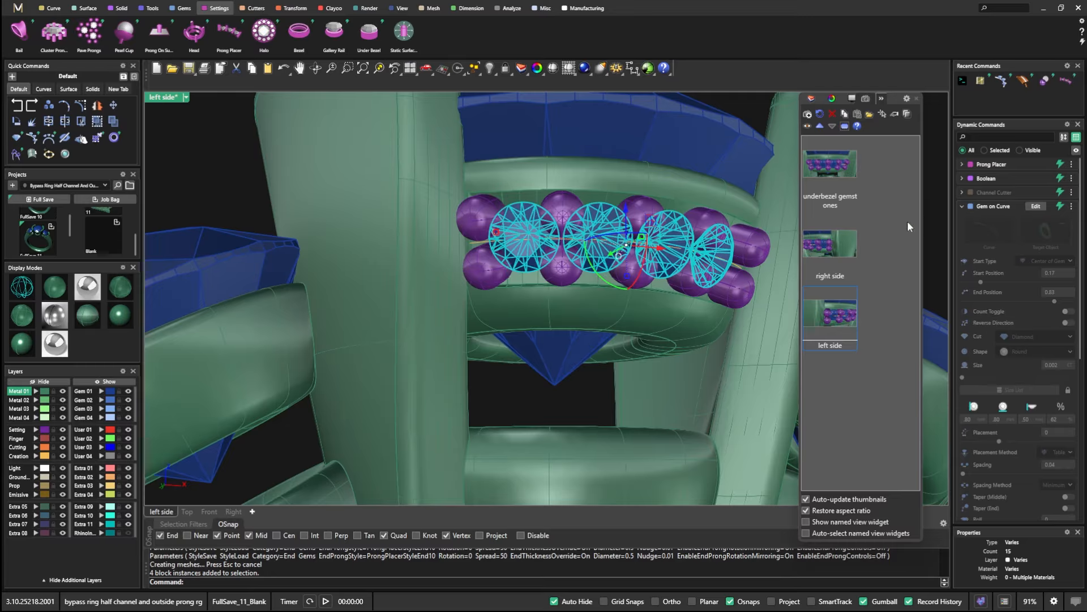
left_click(1036, 206)
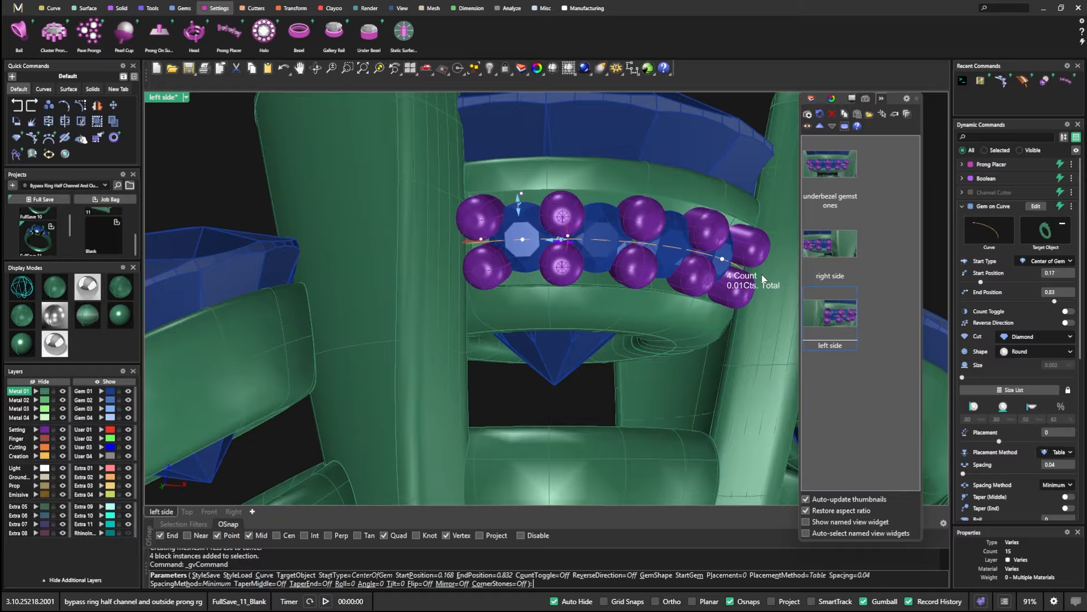
left_click(837, 317)
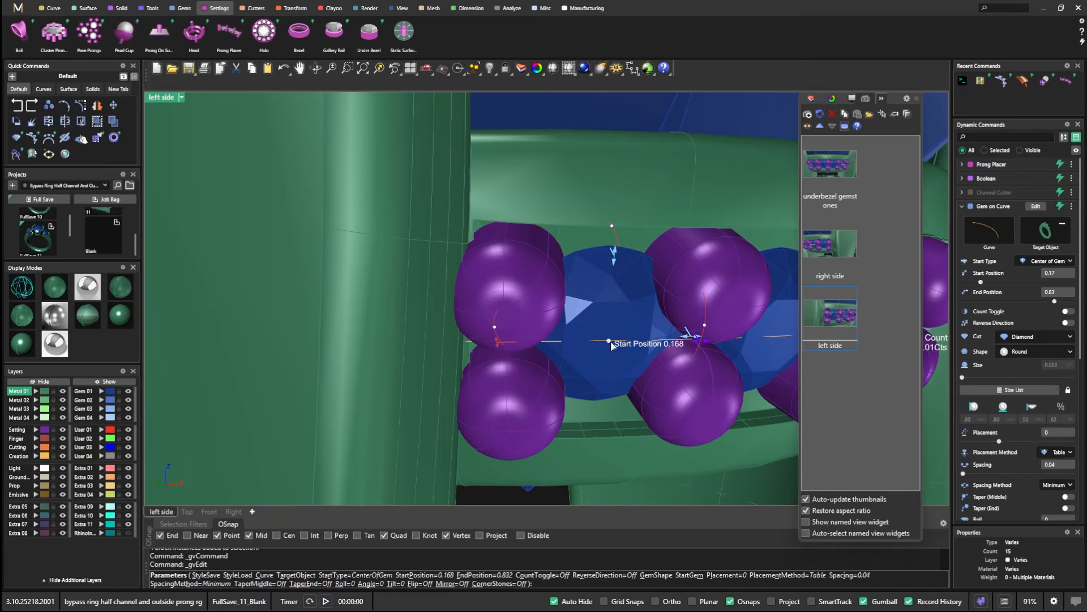
left_click_drag(609, 342, 623, 342)
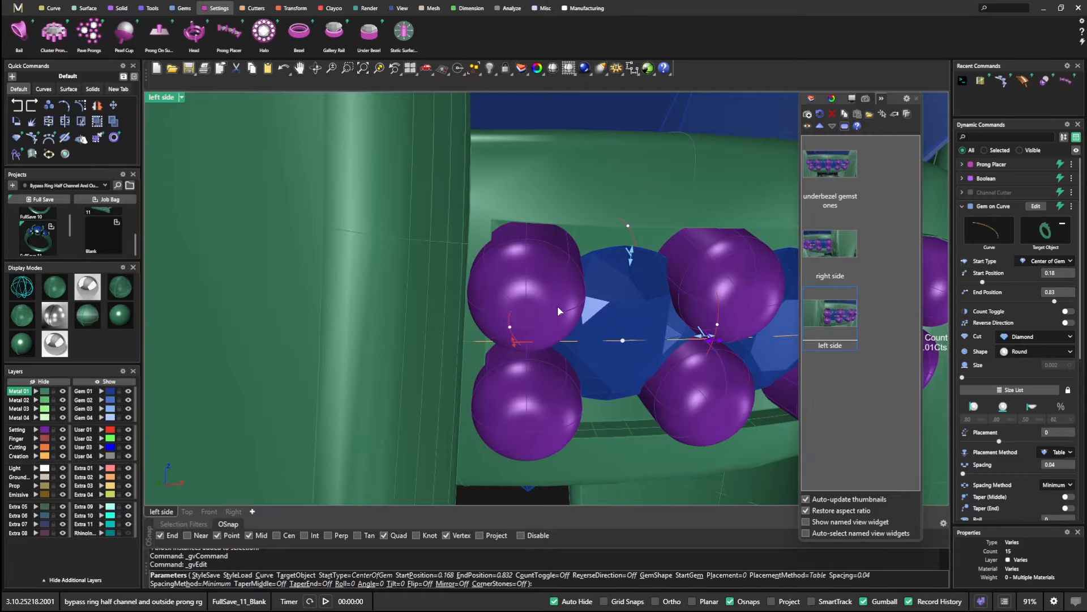
- Move the gems' end position to about 0.82 in the right side view, compare both sides and complete Gem on Curve
left_click(822, 251)
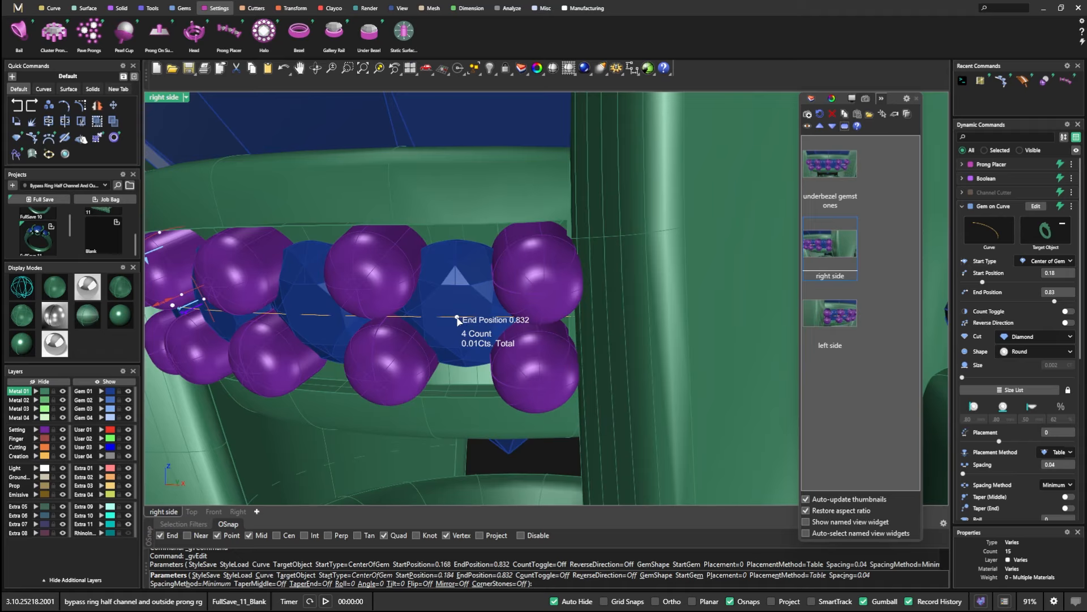
left_click_drag(458, 319, 450, 319)
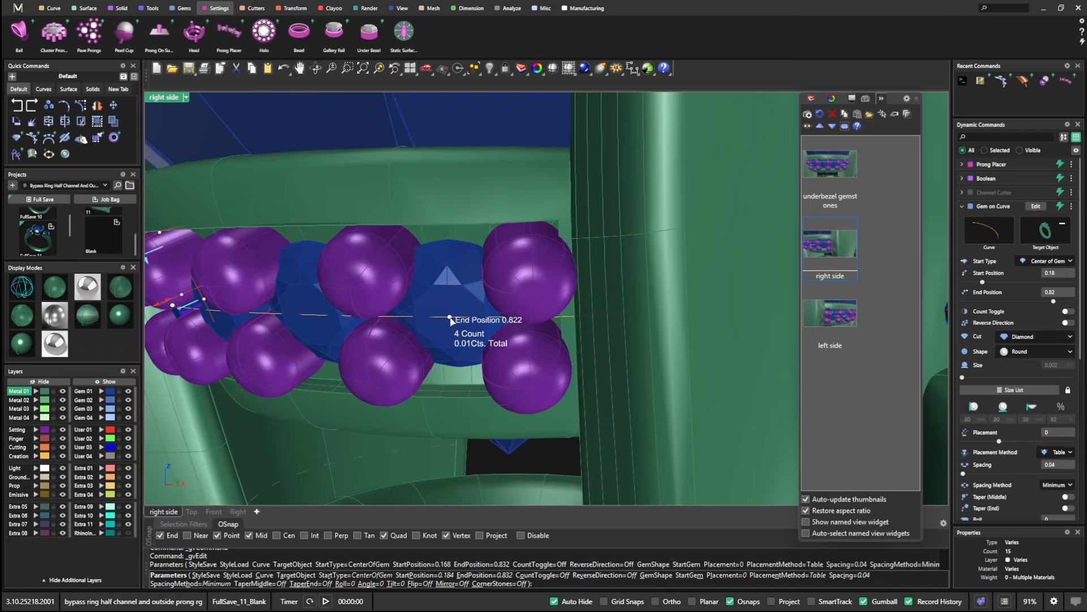
mouse_move(491, 334)
right_mouse_down()
mouse_move(446, 329)
mouse_move(476, 322)
right_mouse_up()
left_click_drag(440, 306, 436, 306)
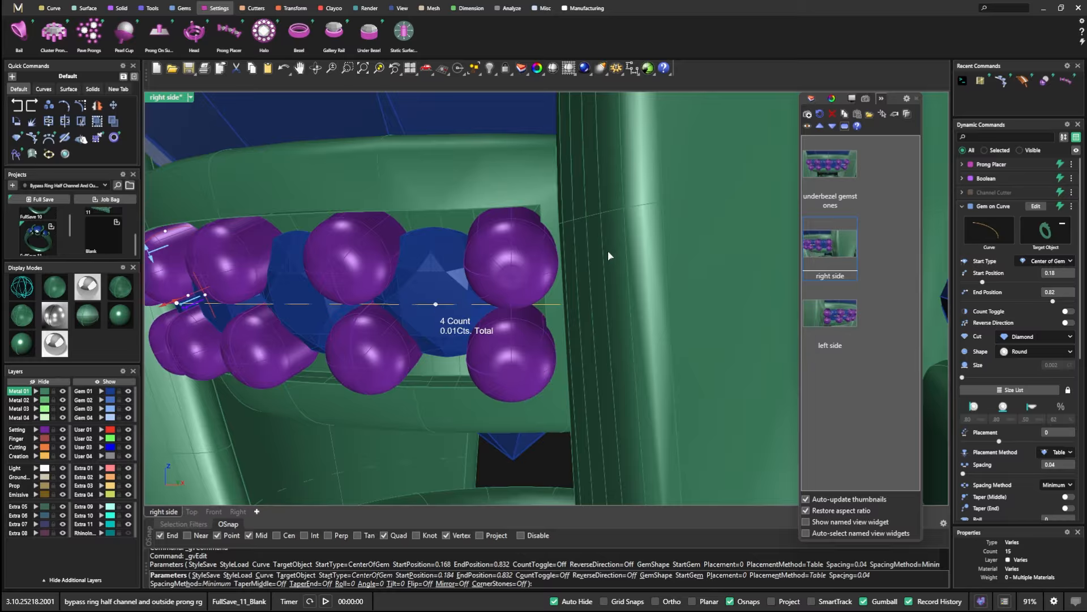
left_click(826, 240)
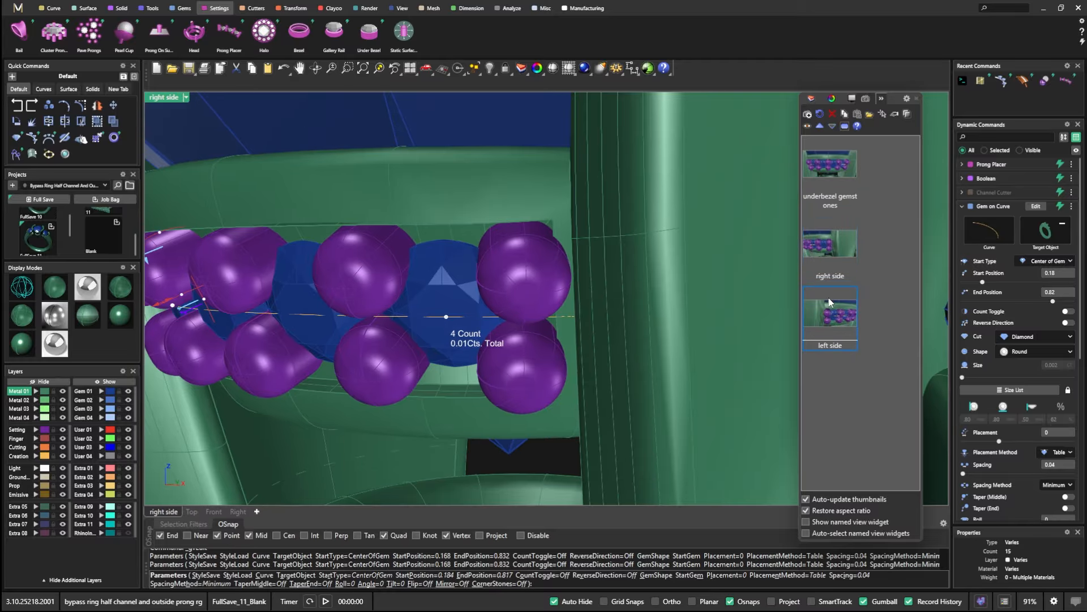
left_click(830, 314)
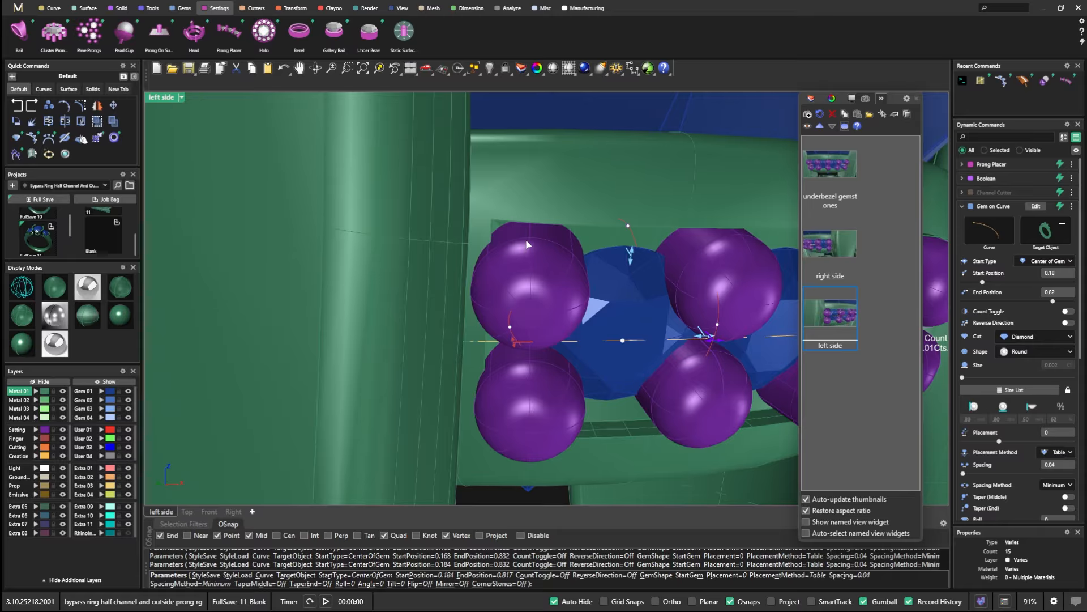
scroll(523, 249, "down", 5)
right_click(511, 415)
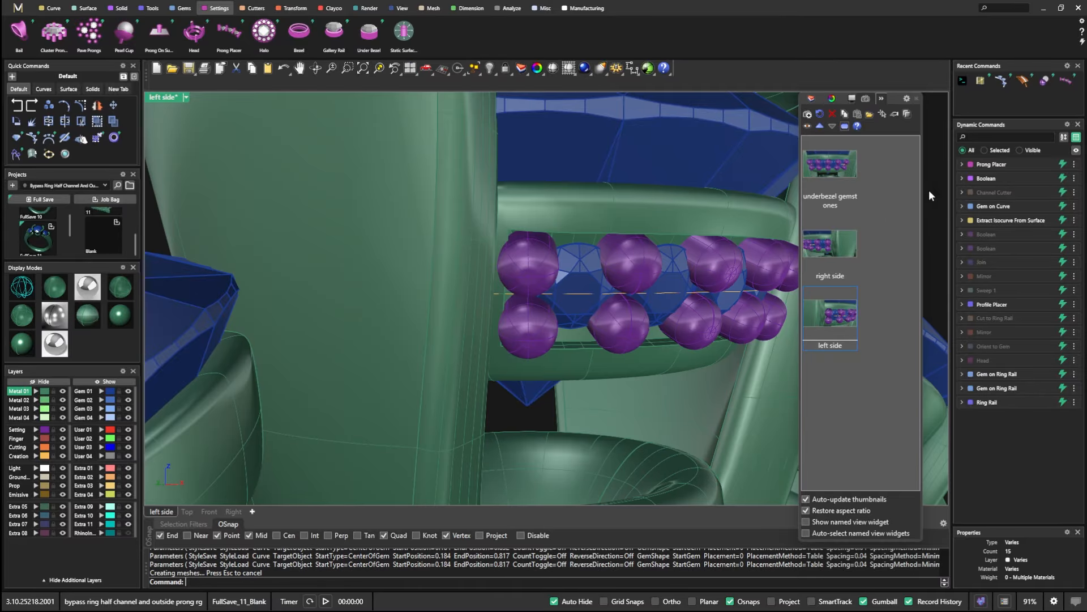
- Edit the Channel Cutter to lengthen its ends with a gem profile of about 0.32, check both sides and complete it
mouse_move(1000, 196)
left_click(1042, 195)
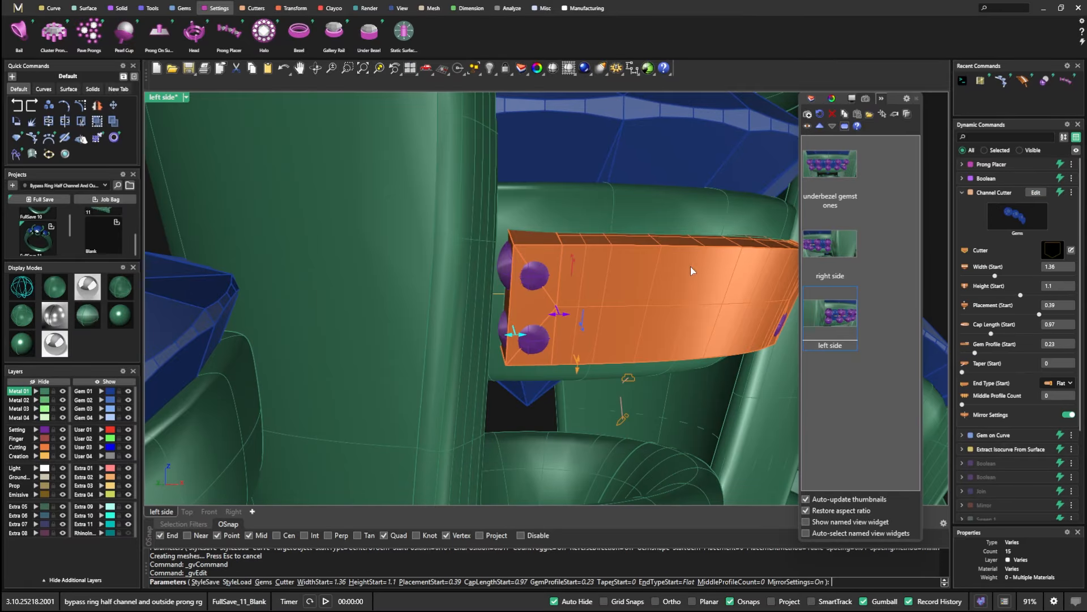
left_click_drag(553, 317, 549, 314)
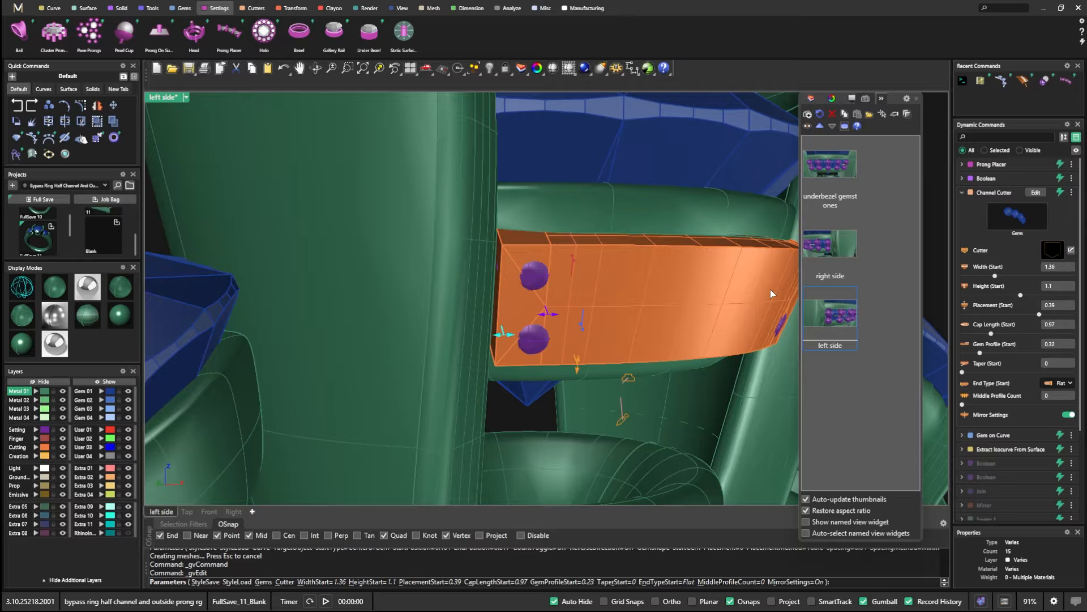
left_click(829, 313)
left_click(827, 244)
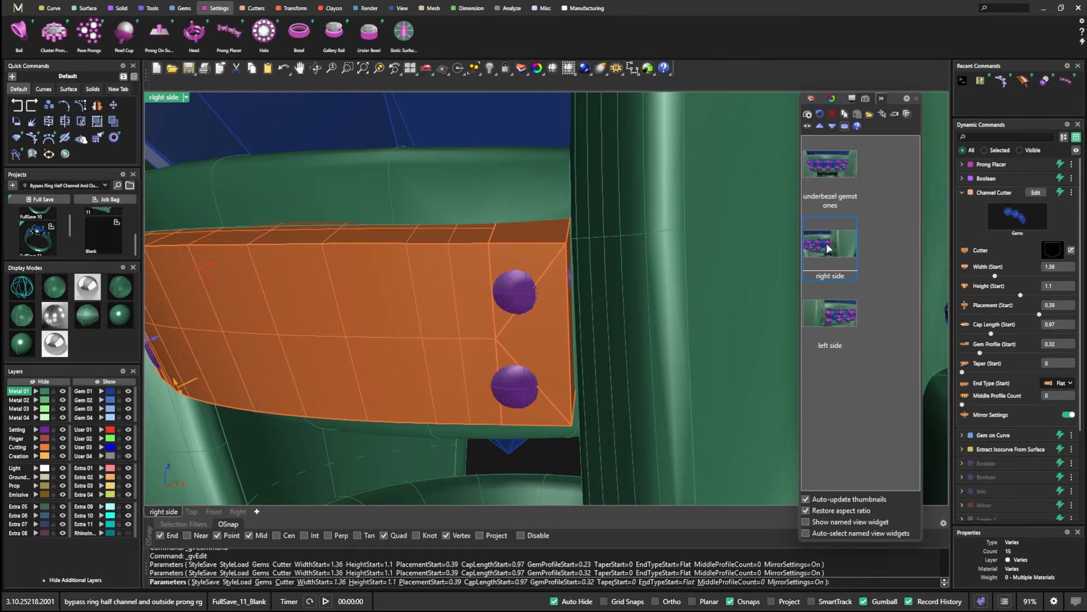
key("Return")
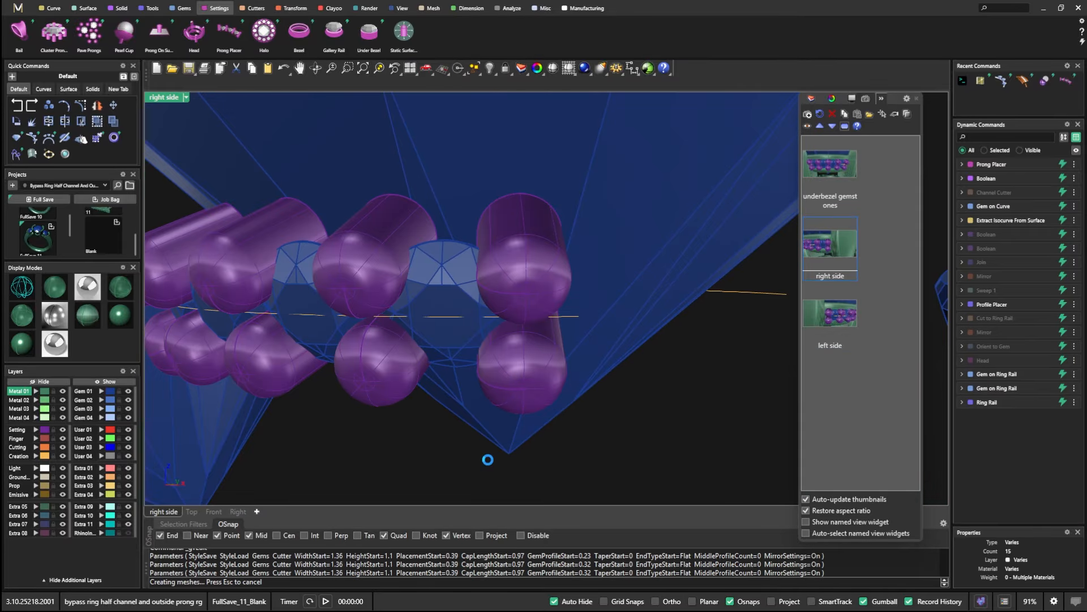
- Examine how the prongs and gems fit the channel in the right side and left side views and from the front
right_click_drag(589, 321, 704, 283)
double_click(852, 237)
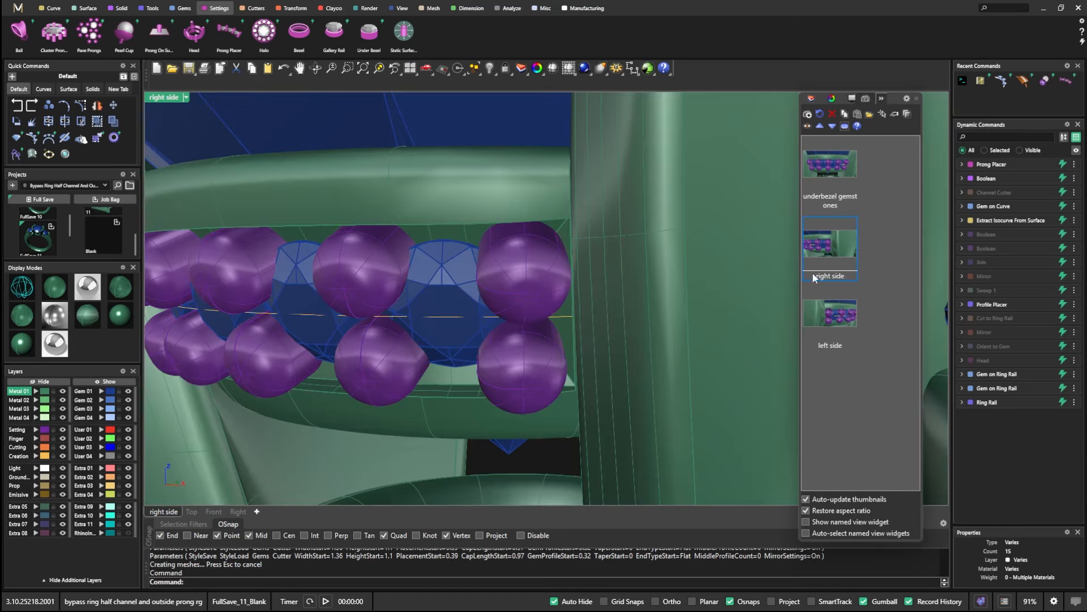
double_click(838, 314)
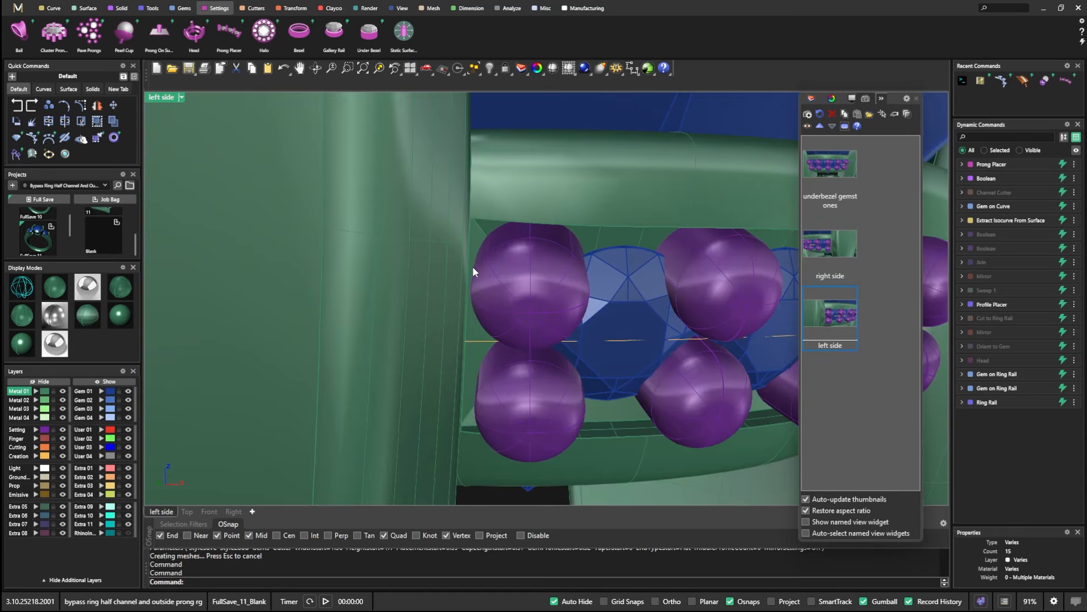
scroll(473, 267, "down", 14)
right_click_drag(497, 306, 444, 324)
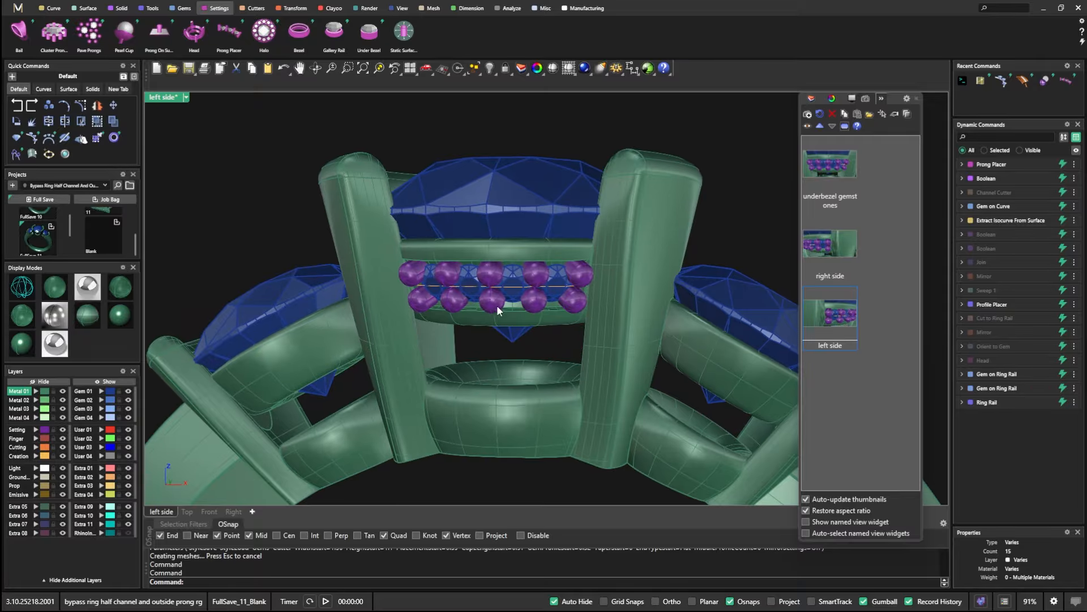
right_click_drag(542, 273, 555, 264)
scroll(472, 284, "up", 6)
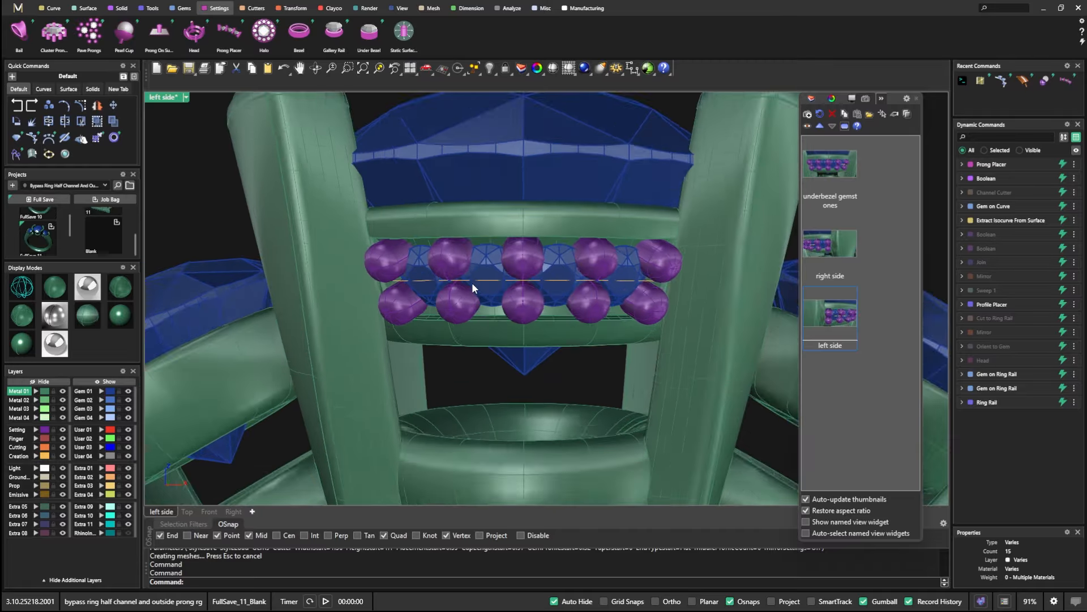
scroll(521, 274, "down", 6)
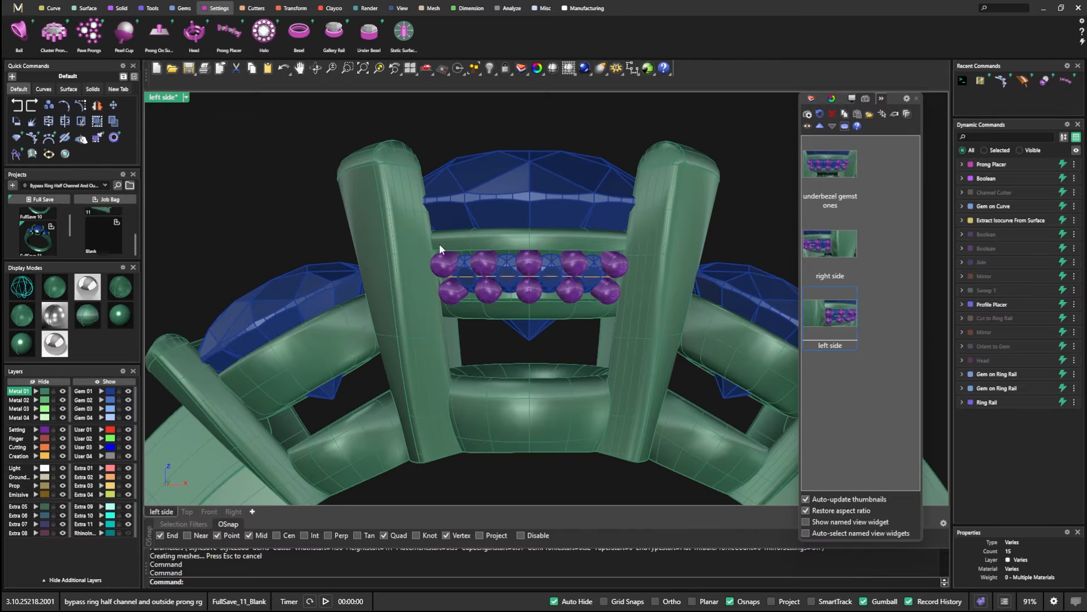
- Check the Channel Cutter's settings without changing them and unhide the cutter object
left_click(1036, 193)
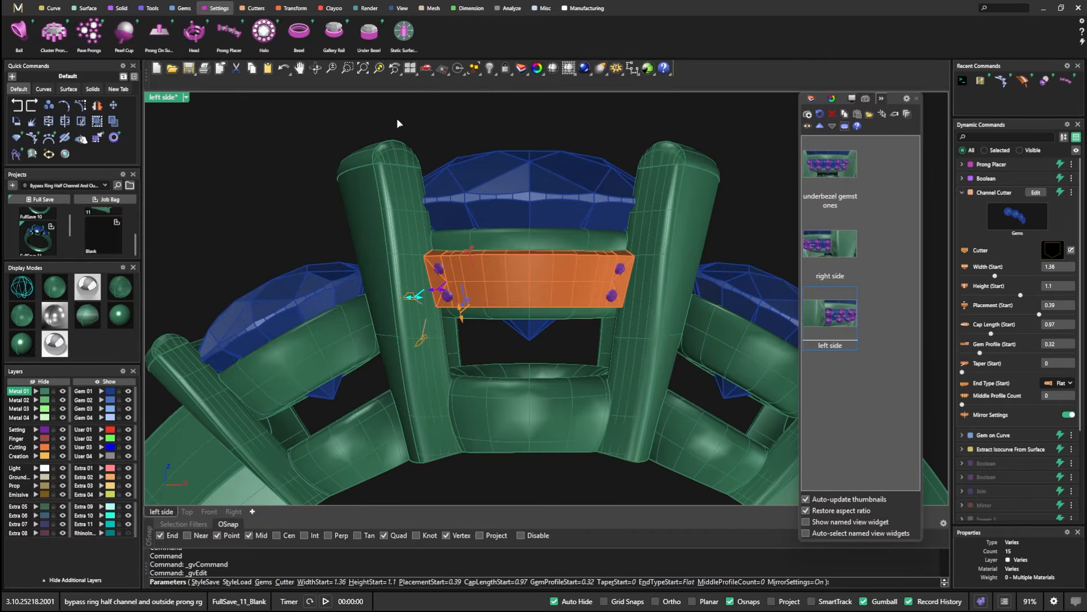
right_click(431, 153)
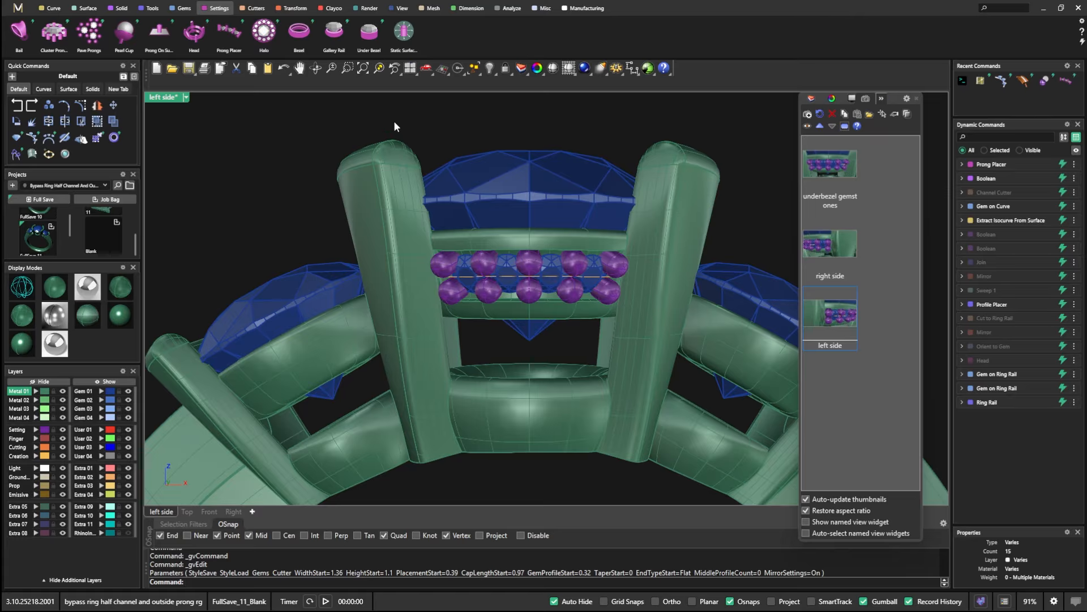
left_click(1074, 193)
left_click(1039, 242)
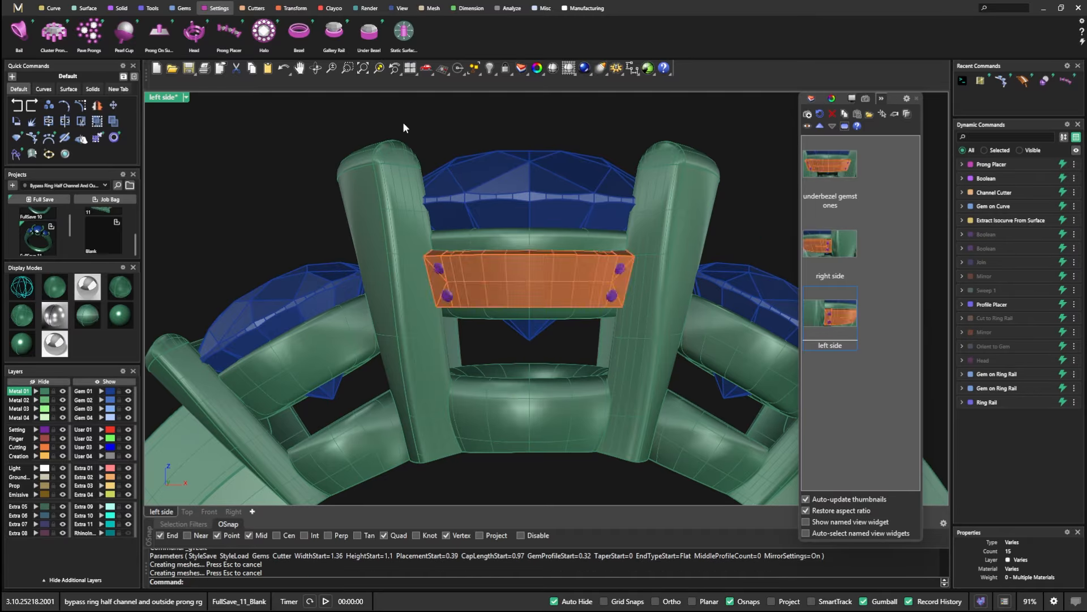
- Mirror the bezel's small gems, prongs, curves and channel cutter to the opposite side, with X Mirror on and Y Mirror off
left_click_drag(402, 122, 646, 344)
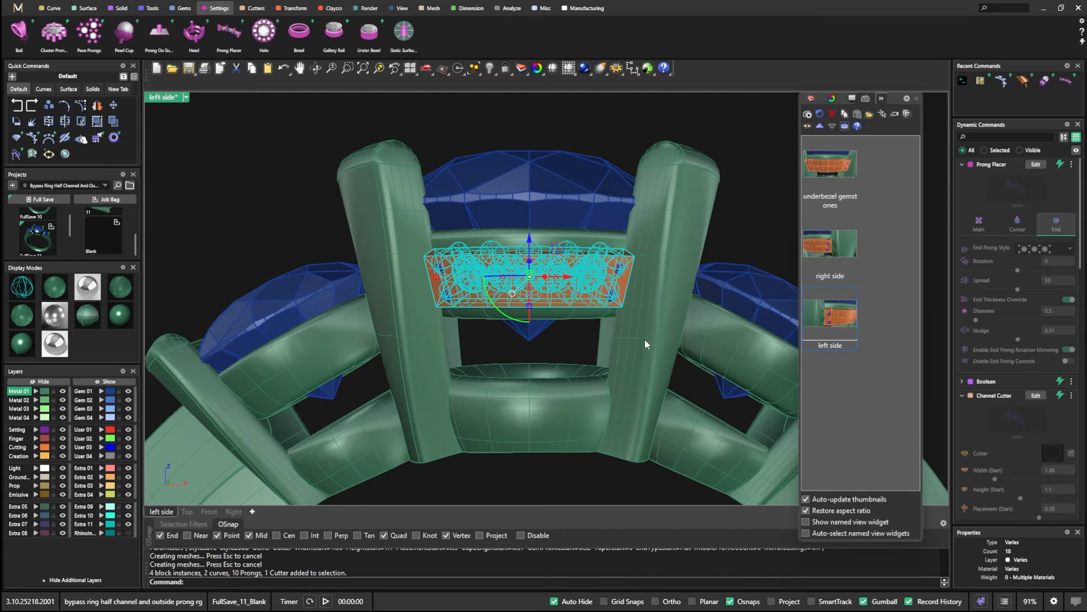
left_click(292, 8)
left_click(159, 33)
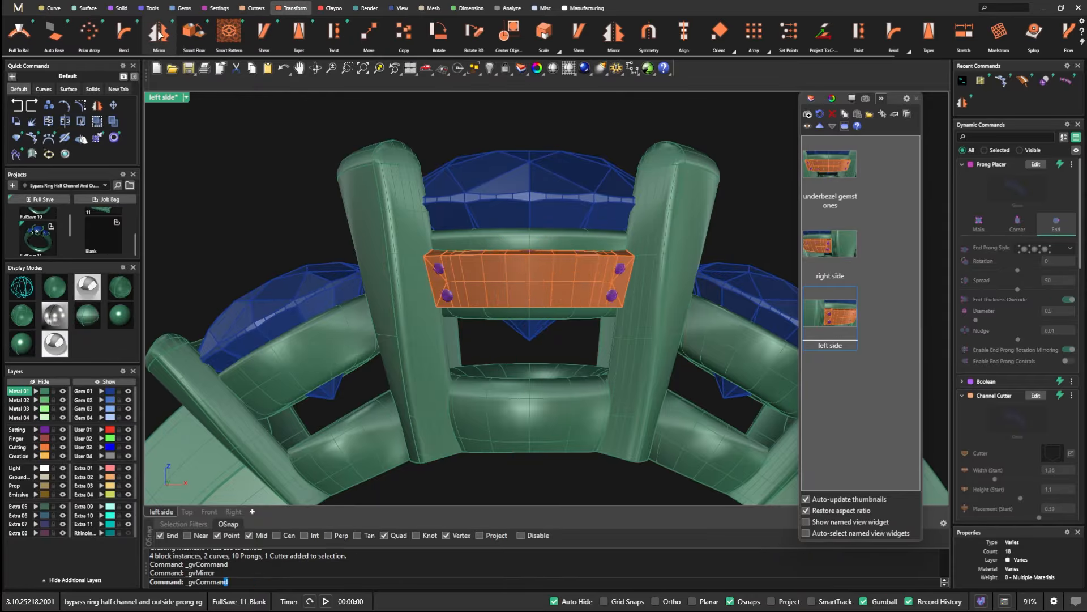
left_click(1070, 217)
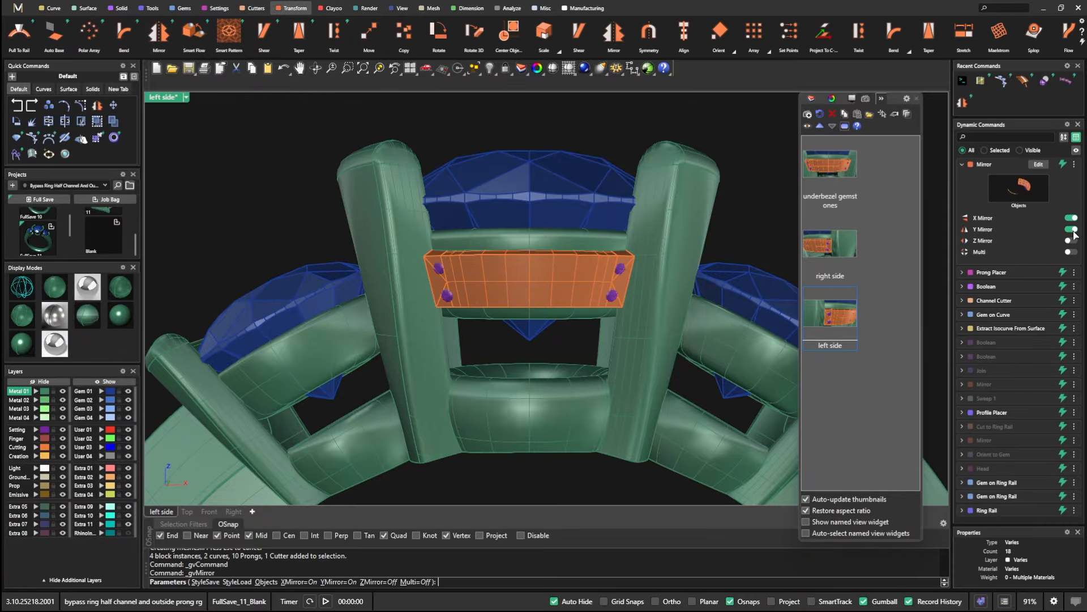
left_click(1070, 228)
right_click_drag(749, 248, 492, 266)
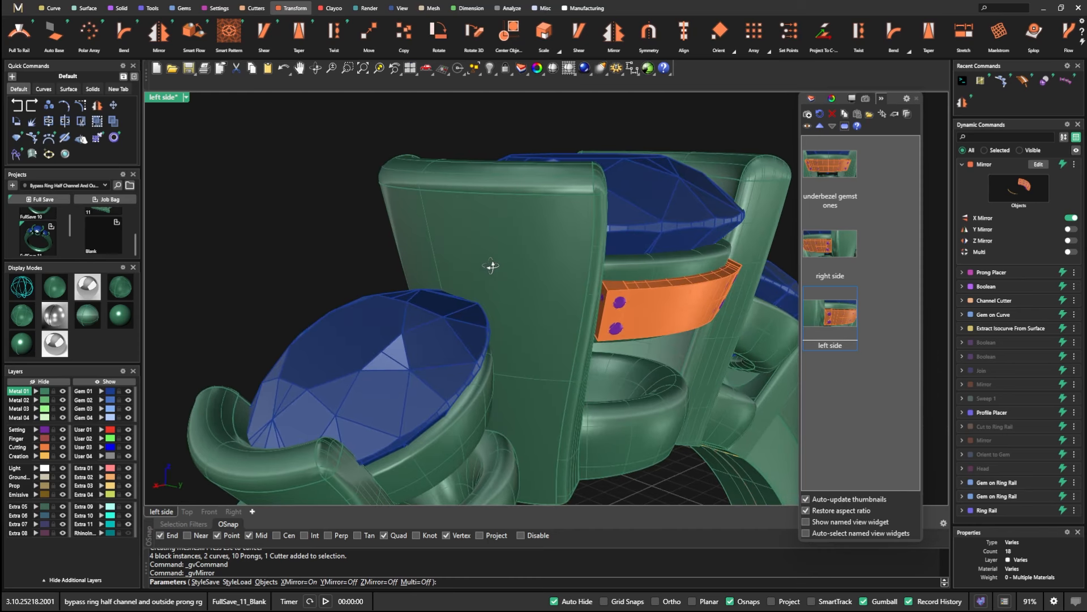
right_click(307, 186)
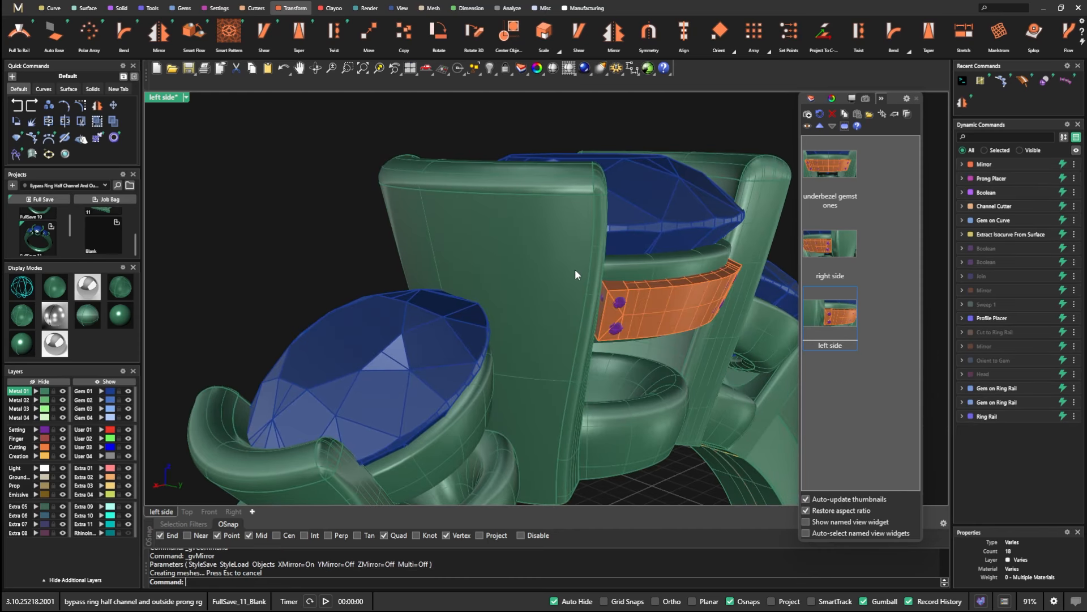
left_click(619, 273)
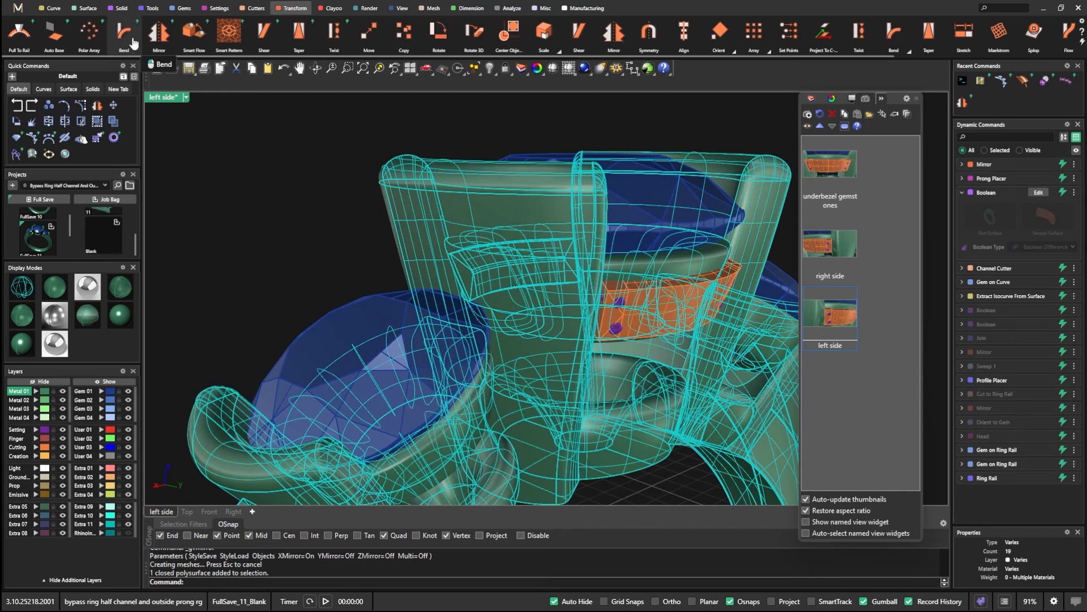
left_click(118, 8)
left_click(55, 33)
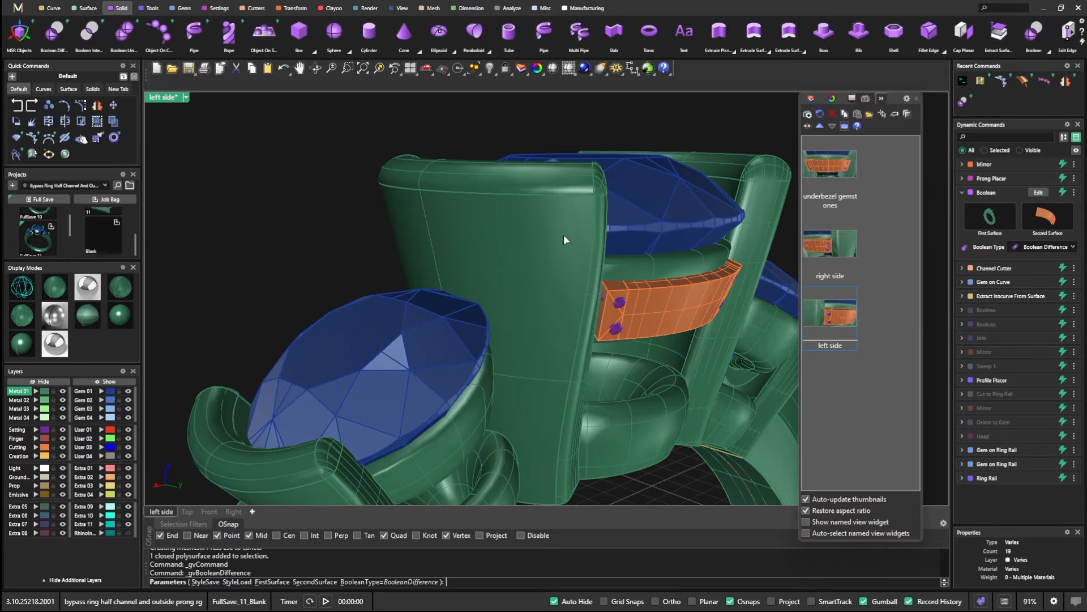
right_click(684, 299)
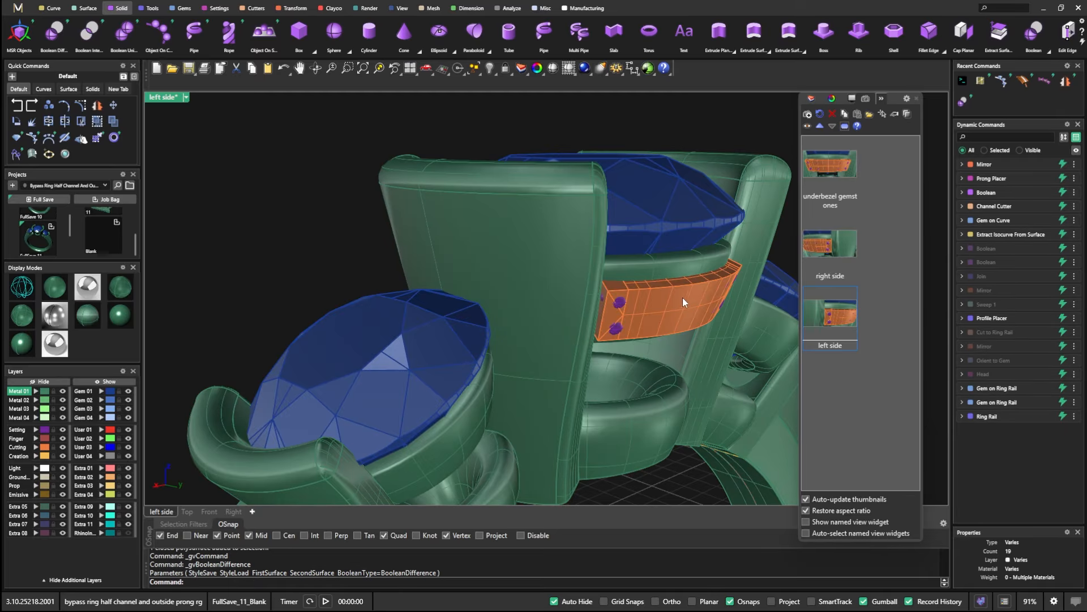
left_click(658, 266)
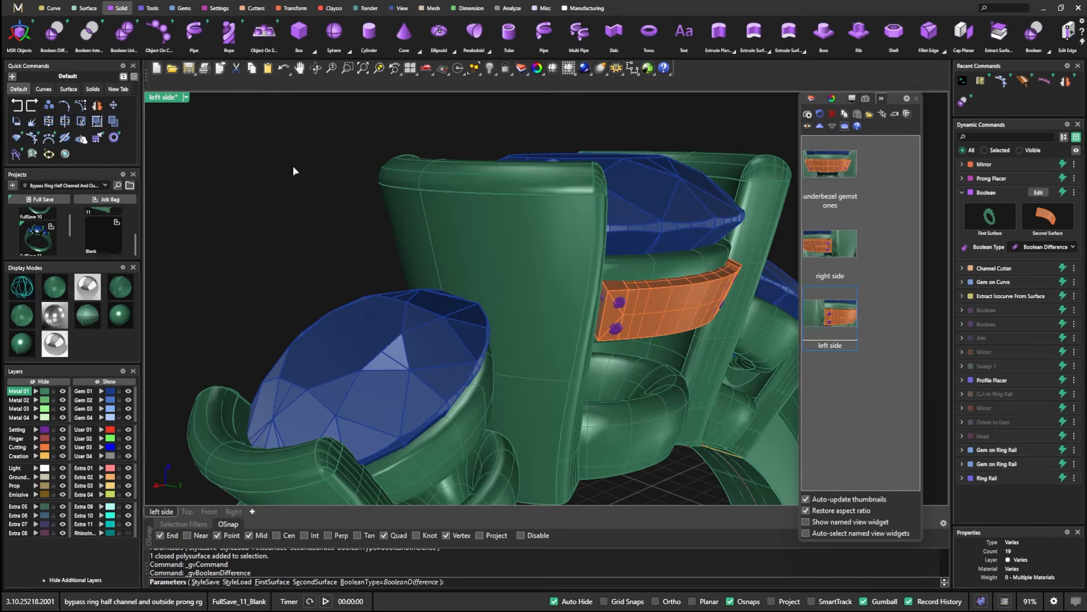
right_click(293, 166)
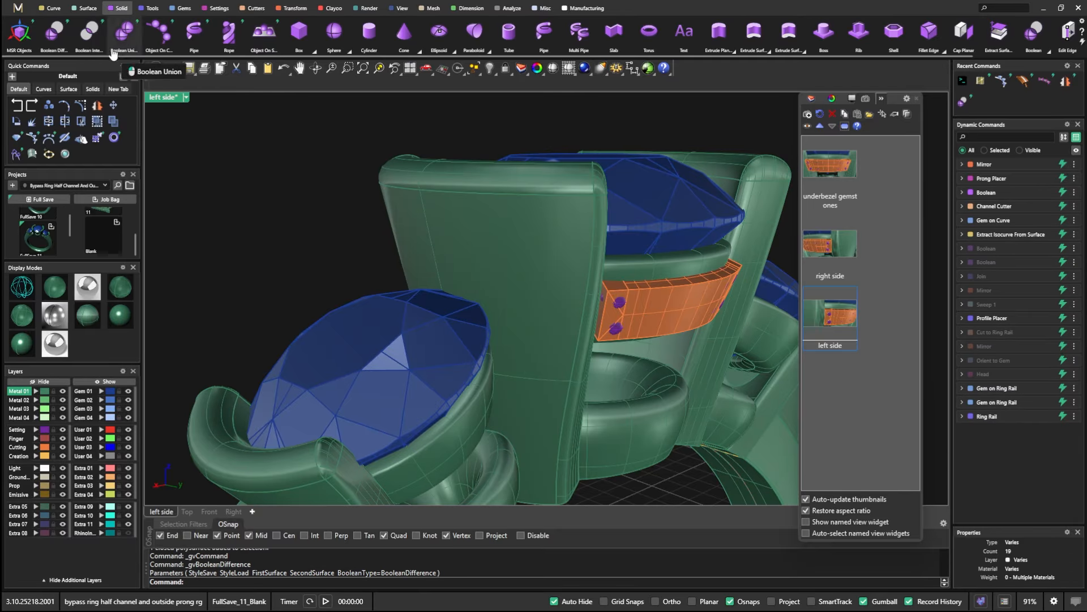
- Try to subtract the grouped mirrored setting from the ring metal with Boolean Difference, and undo the operation
left_click(54, 32)
left_click(631, 276)
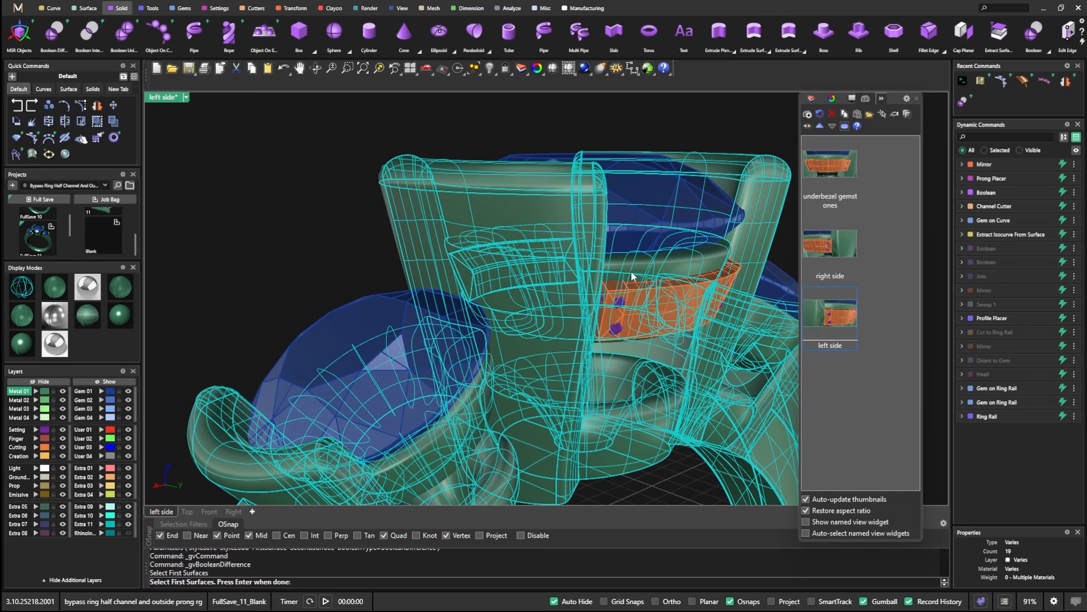
right_click(631, 276)
left_click(639, 304)
right_click(639, 305)
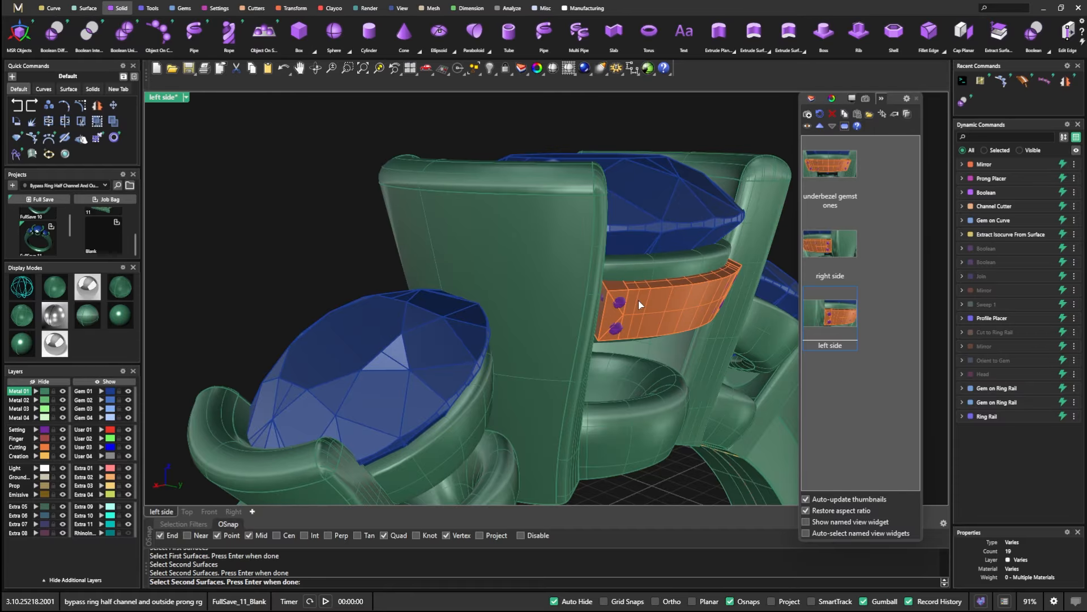
right_click_drag(620, 291, 590, 281)
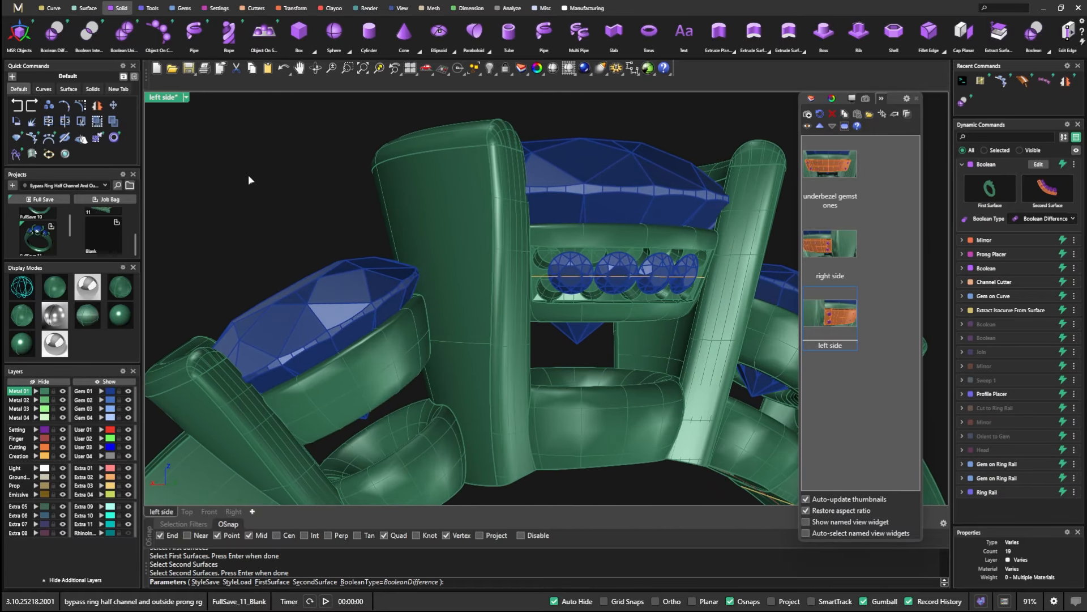
key("ctrl+z")
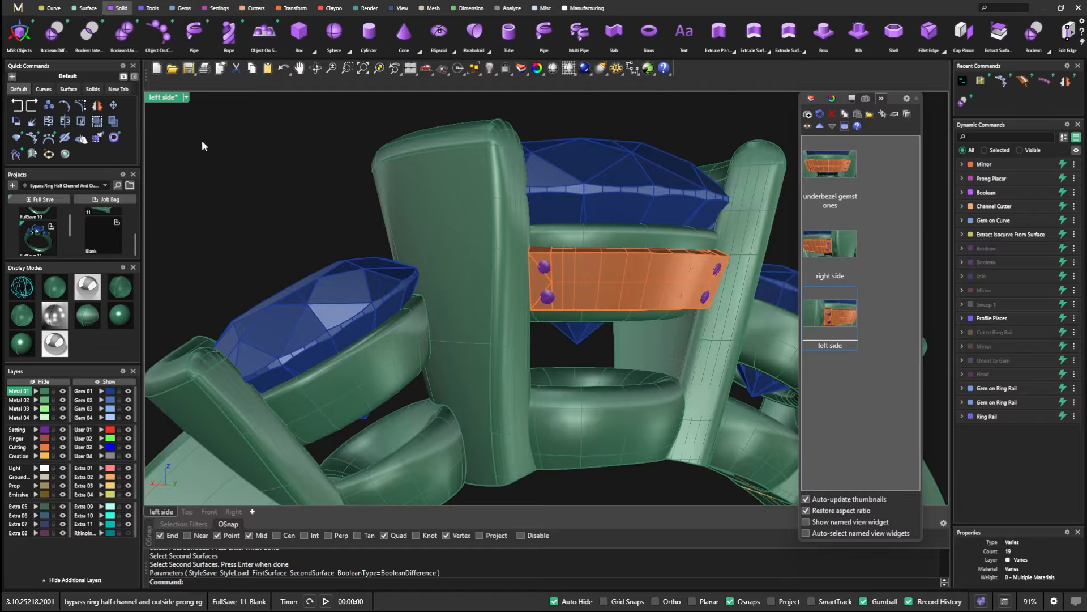
- Ungroup the mirrored setting and subtract only its channel cutter from the ring metal with Boolean Difference
left_click(592, 286)
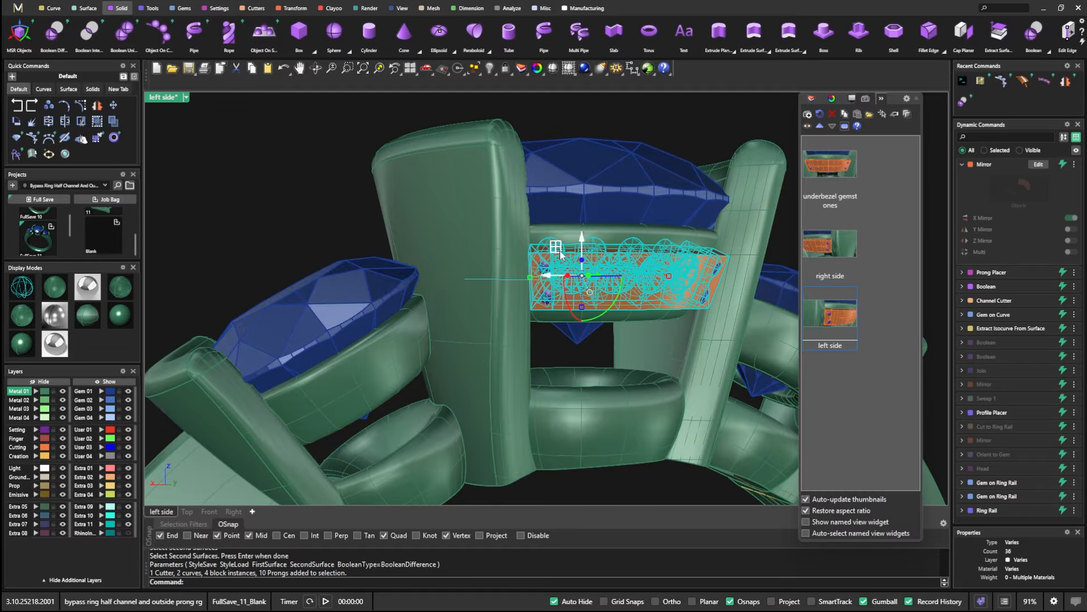
left_click(113, 121)
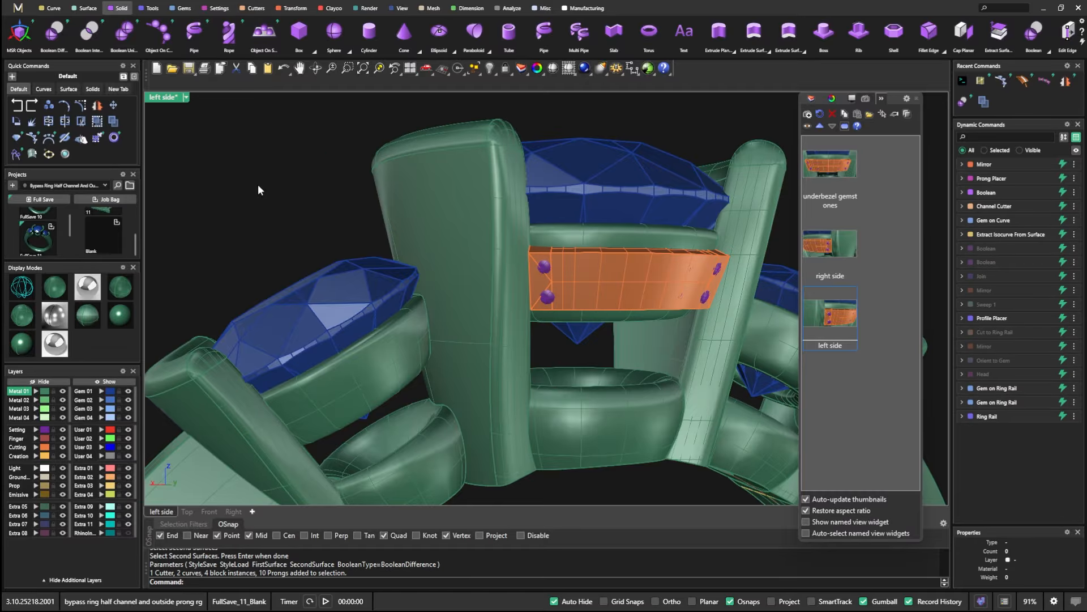
left_click(55, 31)
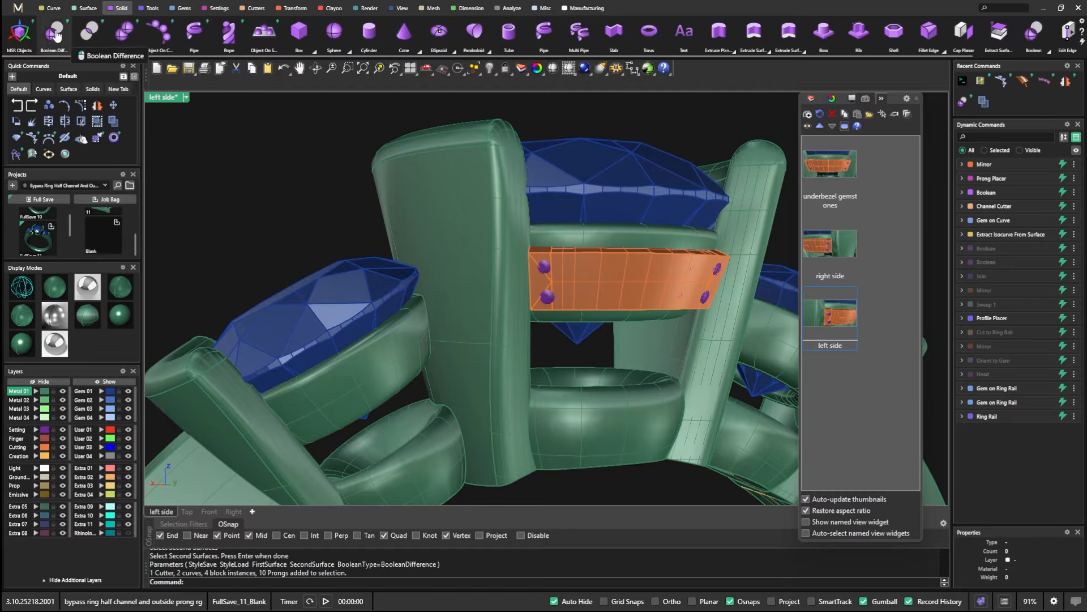
left_click(546, 231)
right_click(334, 164)
left_click(553, 257)
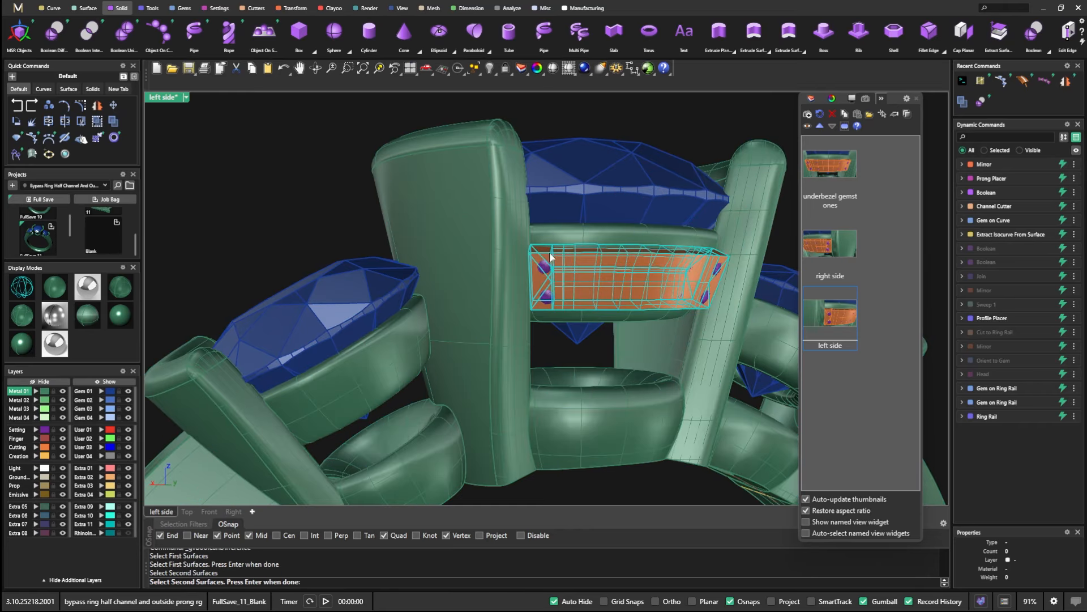
right_click(527, 249)
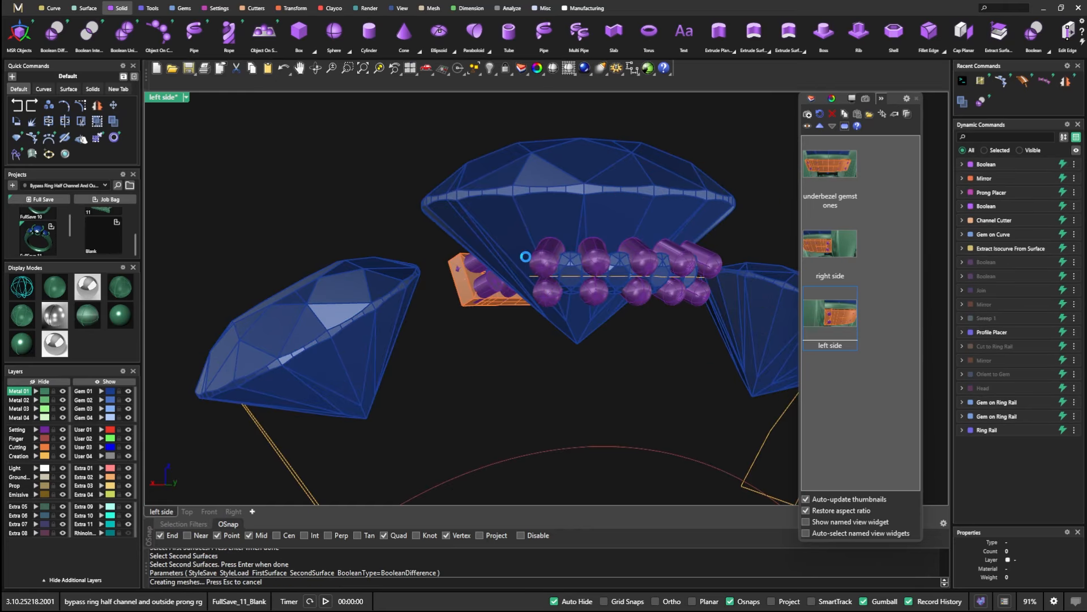
- Hide the original channel cutter on the other side of the centre bezel
right_click_drag(499, 275, 705, 293)
left_click(524, 298)
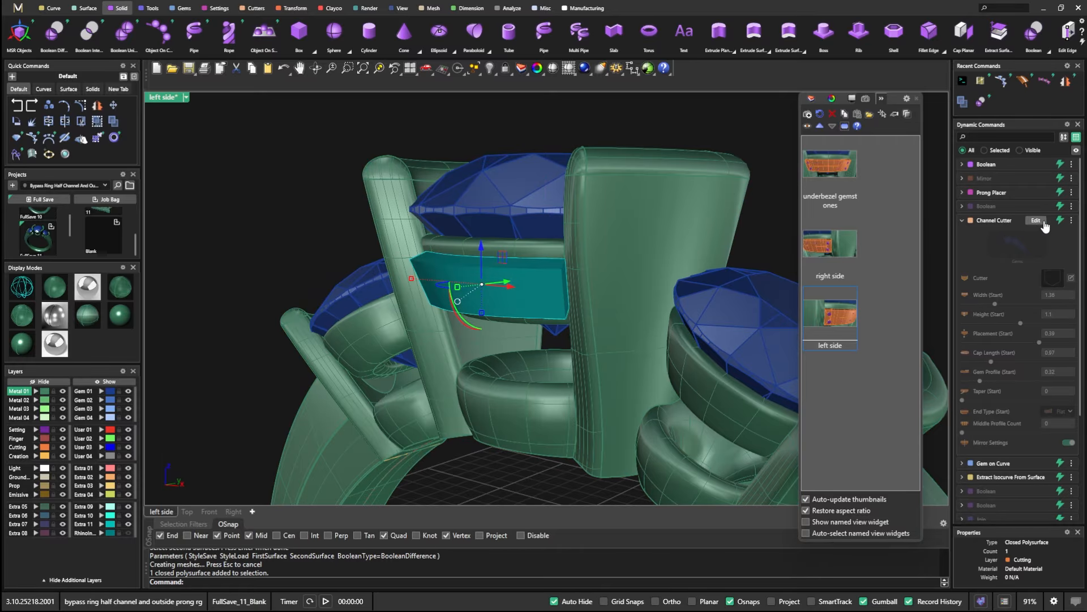
left_click(1072, 221)
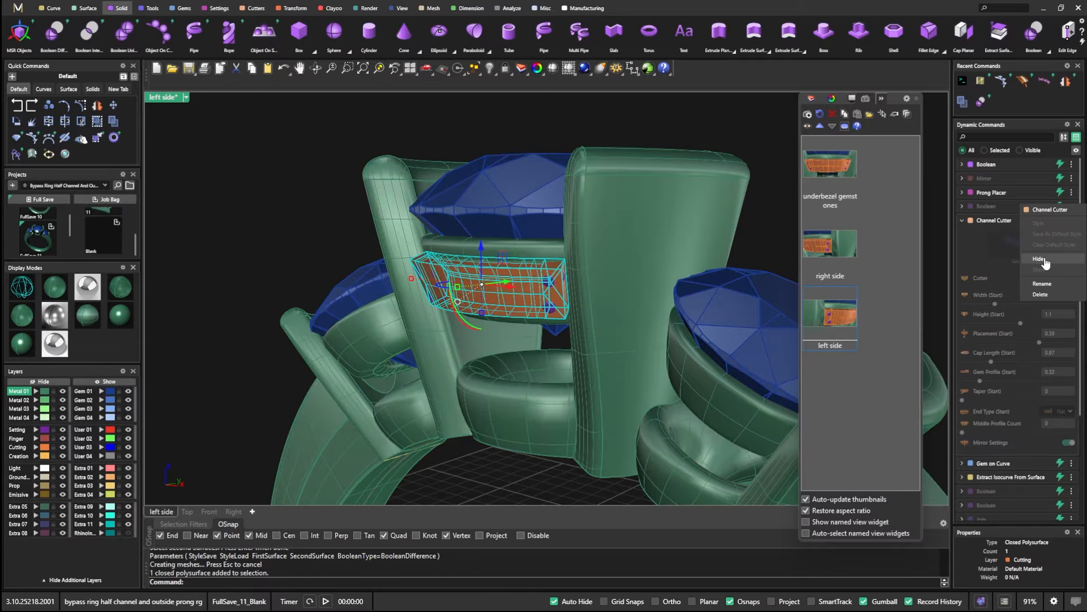
left_click(1043, 259)
- Examine the small diamonds and prongs around the centre bezel from several angles and in the underbezel gemstones, right side and left side views
scroll(441, 250, "down", 8)
right_click_drag(488, 360, 534, 401)
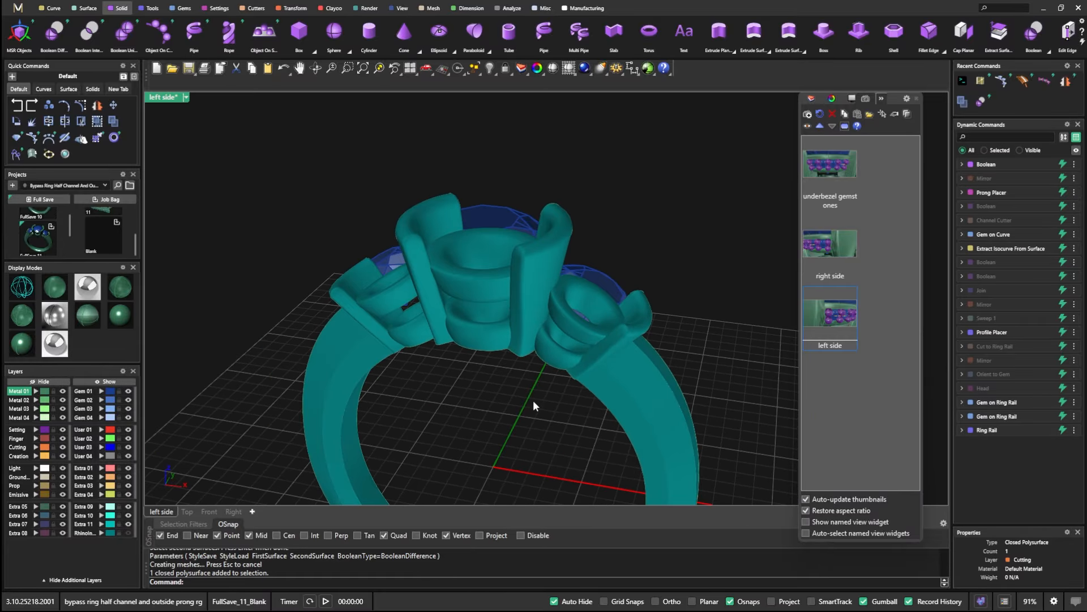
scroll(481, 357, "up", 4)
right_click_drag(481, 358, 523, 362)
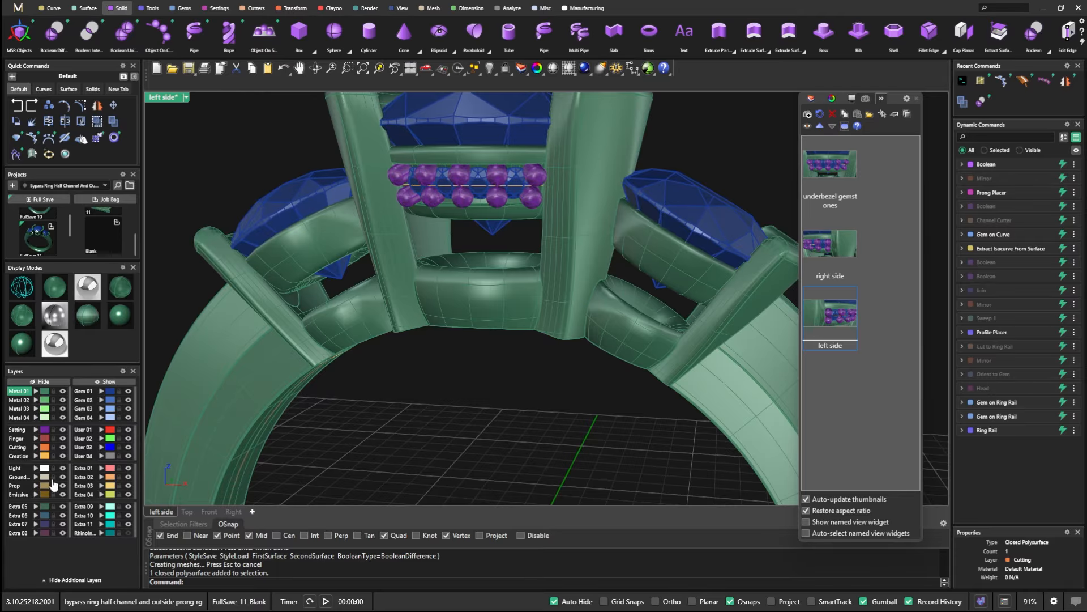
scroll(518, 301, "down", 3)
scroll(527, 327, "up", 6)
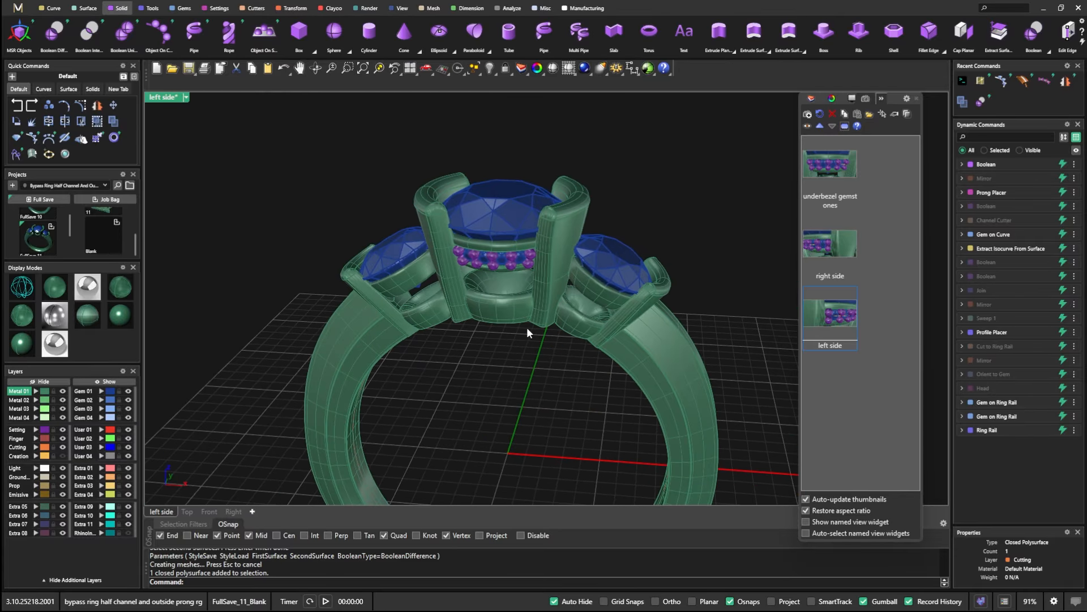
scroll(504, 262, "down", 4)
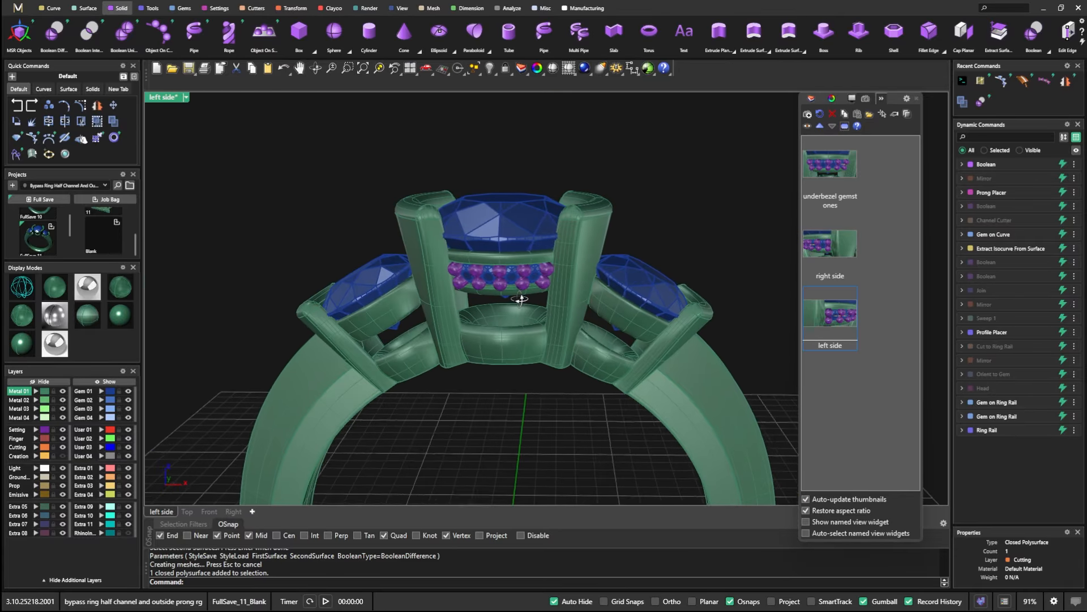
scroll(501, 305, "down", 4)
scroll(530, 293, "up", 5)
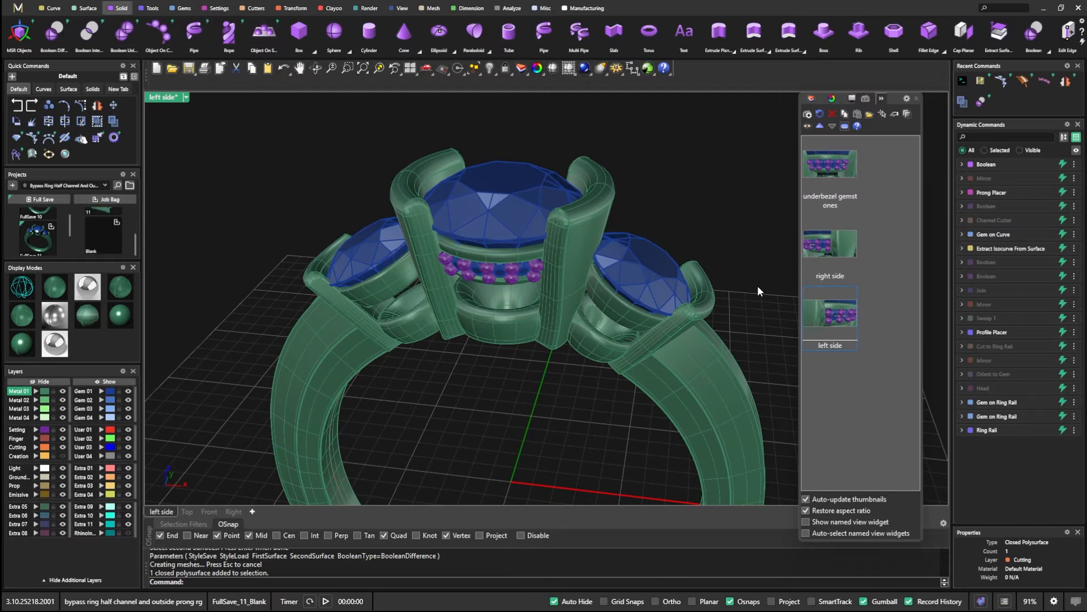
right_click_drag(528, 339, 525, 263)
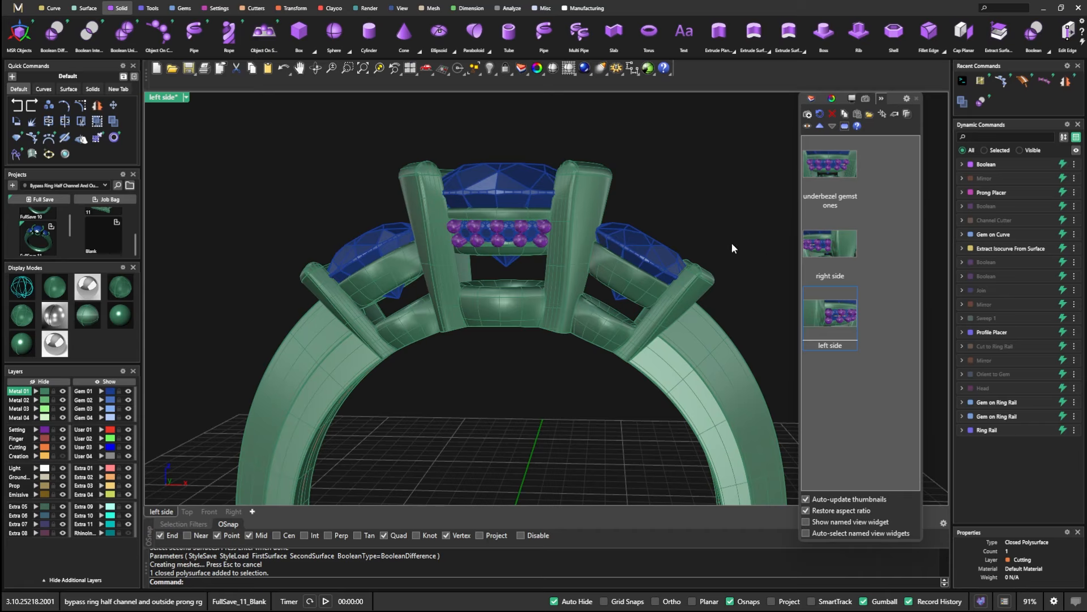
left_click(820, 165)
left_click(828, 241)
left_click(841, 314)
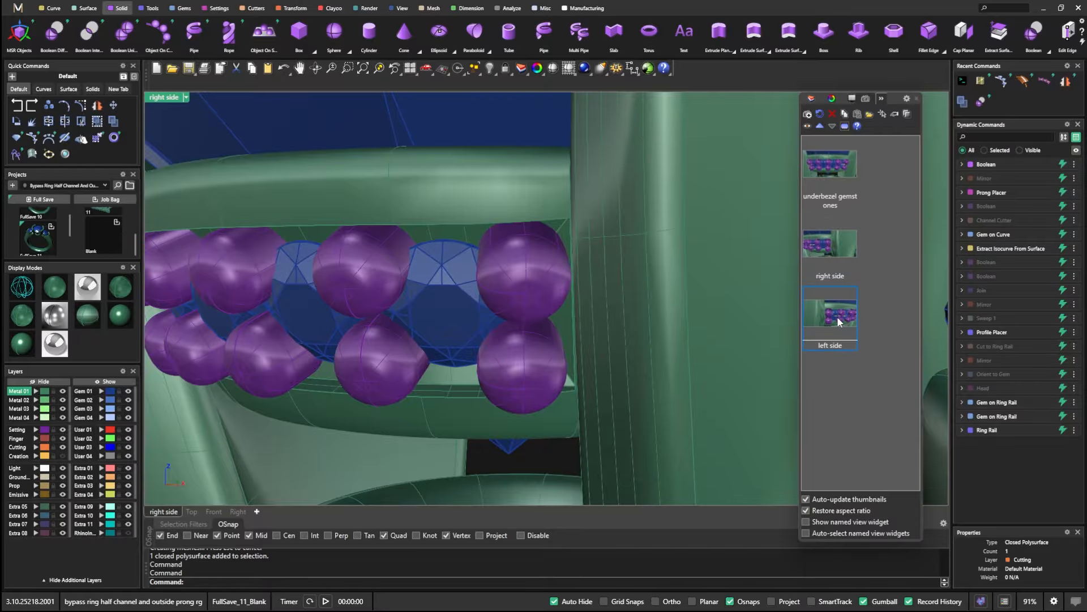
- Delete the saved left side, right side and underbezel gemstones named views
scroll(496, 223, "down", 6)
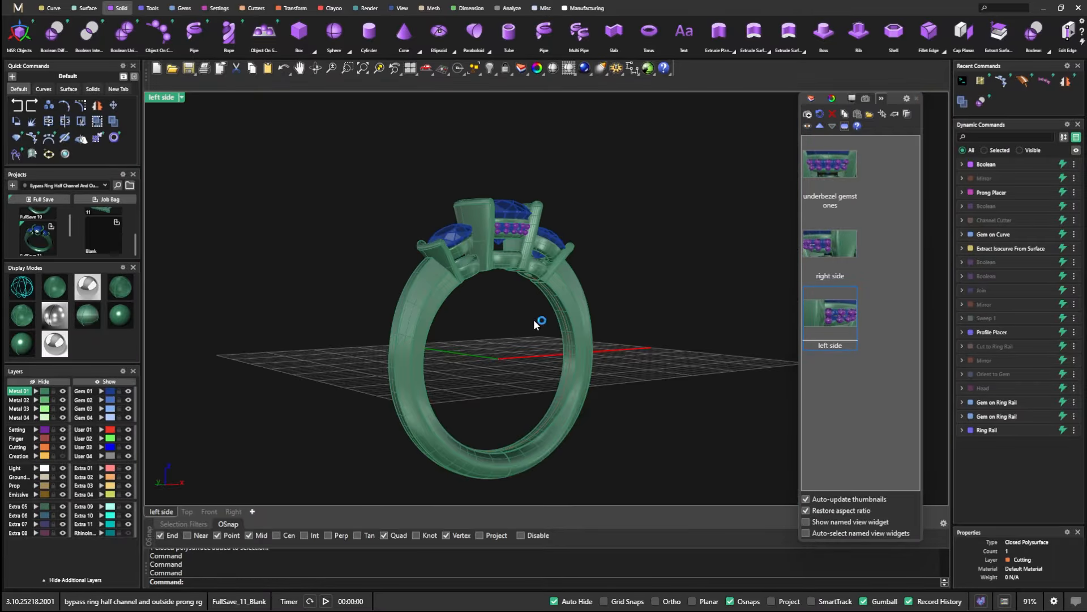
right_click_drag(539, 322, 614, 262)
right_click(842, 323)
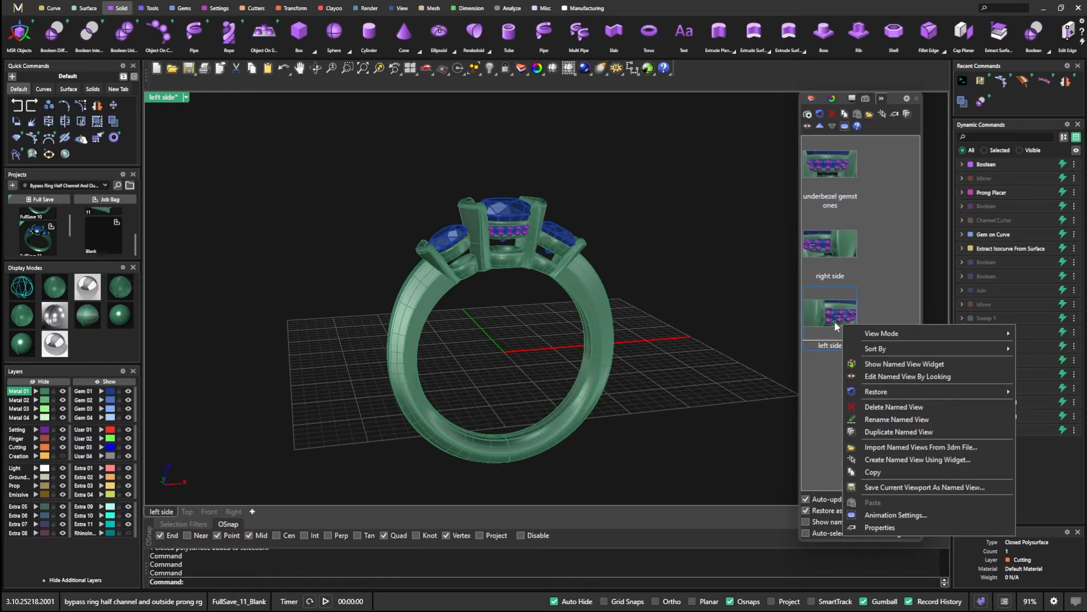
left_click(884, 408)
right_click(841, 256)
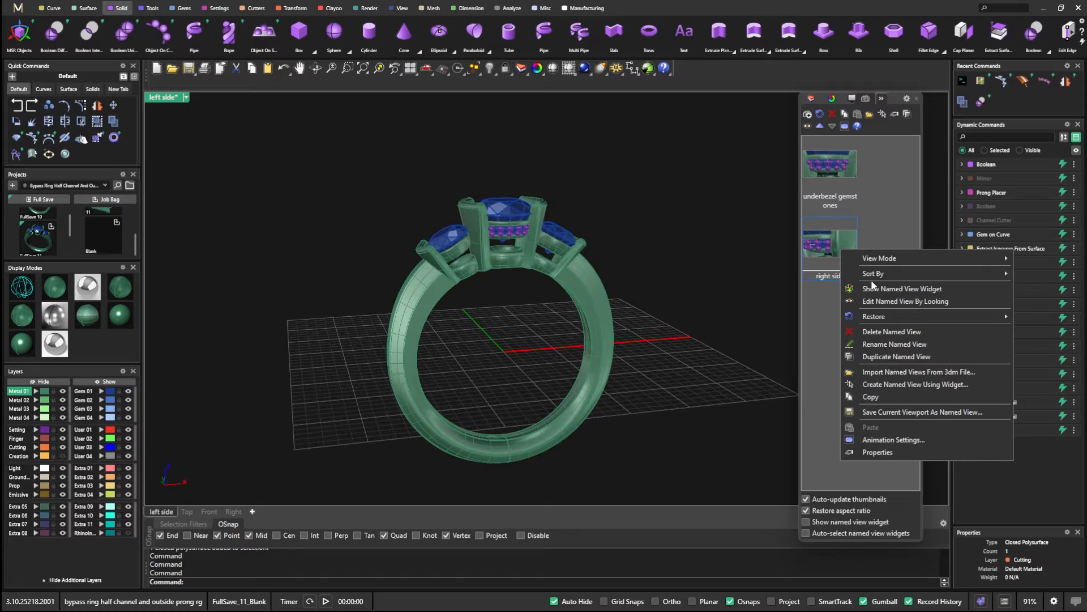
left_click(872, 330)
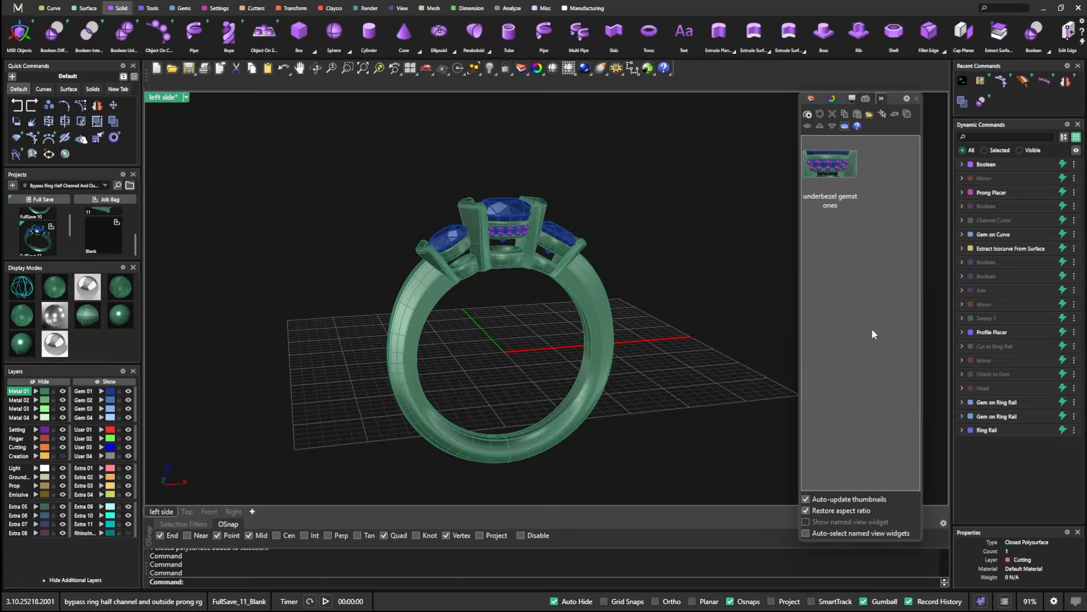
right_click(841, 175)
left_click(880, 256)
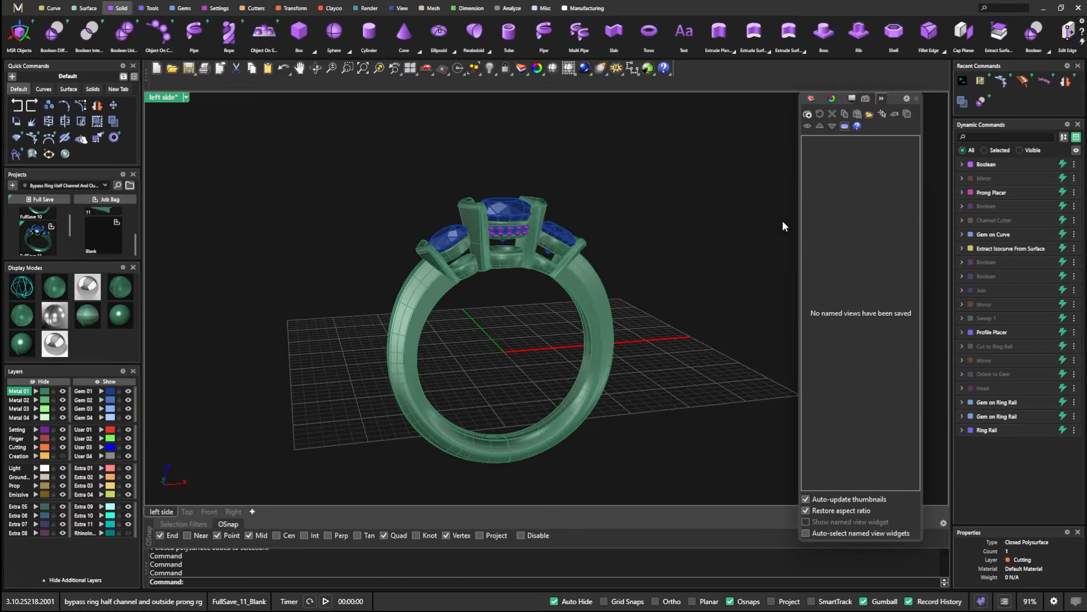
- Set the viewport to the plan view with the ring seen from far away
scroll(485, 229, "down", 3)
mouse_move(490, 250)
right_mouse_down()
mouse_move(469, 284)
mouse_move(478, 240)
right_mouse_up()
scroll(494, 191, "down", 7)
right_click_drag(494, 189, 505, 256)
scroll(502, 229, "up", 2)
scroll(505, 235, "down", 3)
scroll(504, 246, "up", 4)
scroll(504, 244, "down", 4)
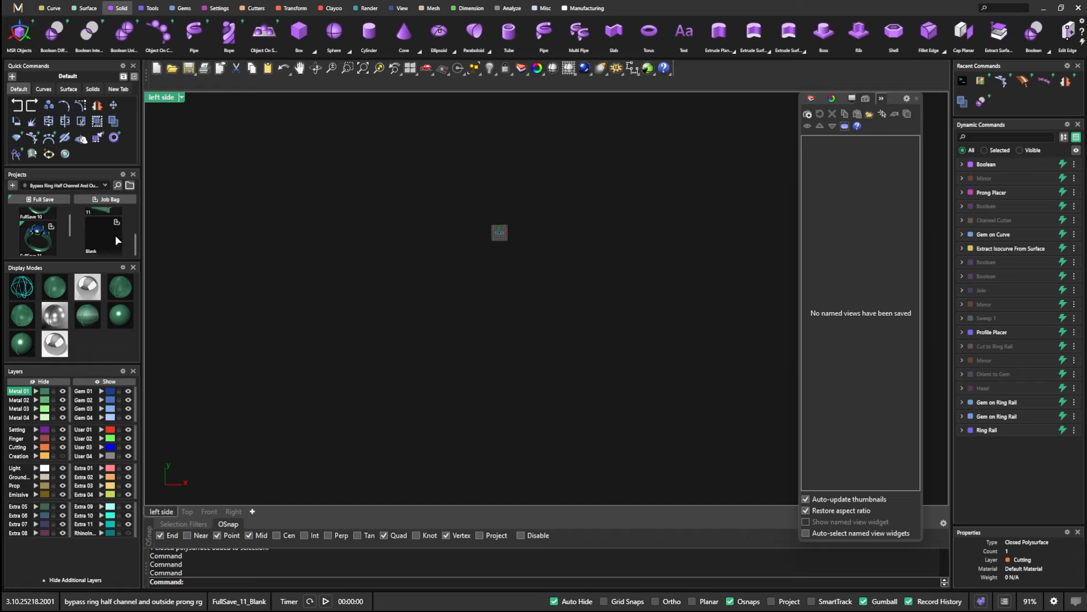
left_click(169, 99)
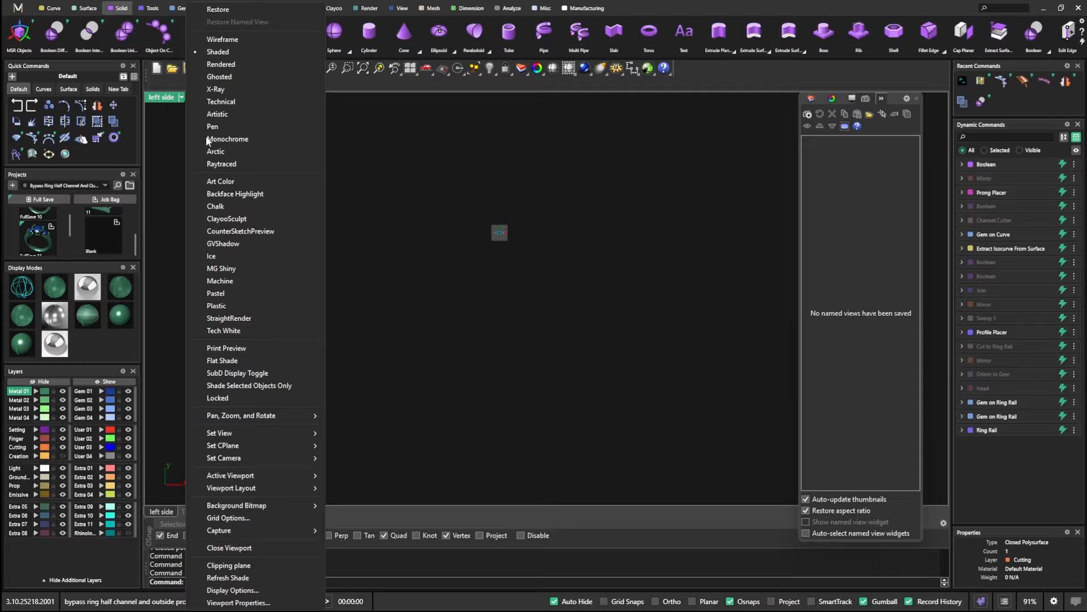
mouse_move(275, 434)
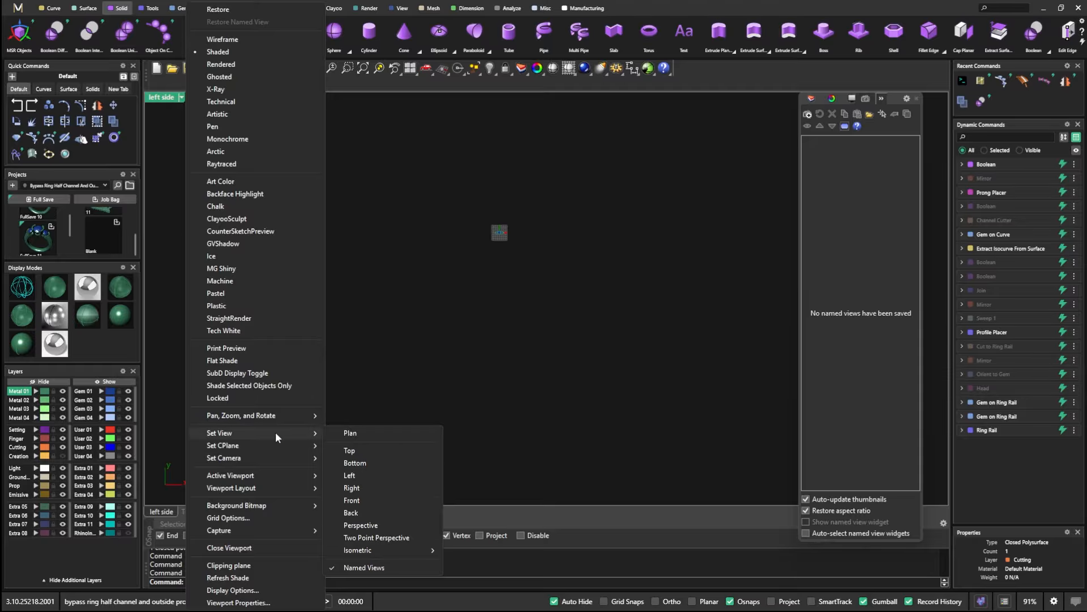
left_click(342, 433)
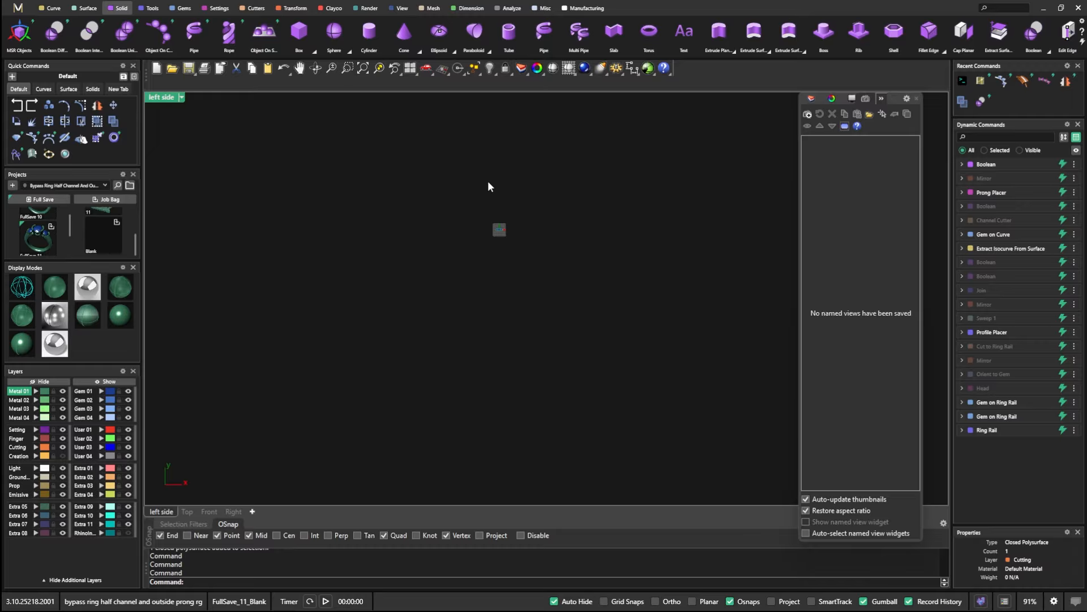
- Centre the distant plan view of the ring and save it as a named view called "view 1"
right_click_drag(497, 190, 508, 242)
left_click(807, 114)
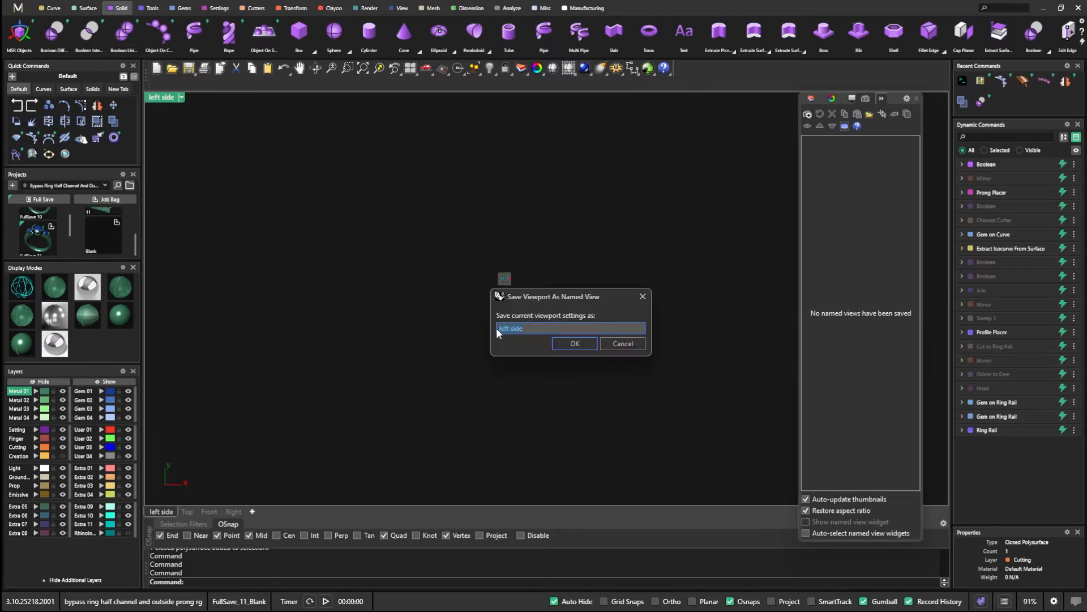
type("view 1")
key("Return")
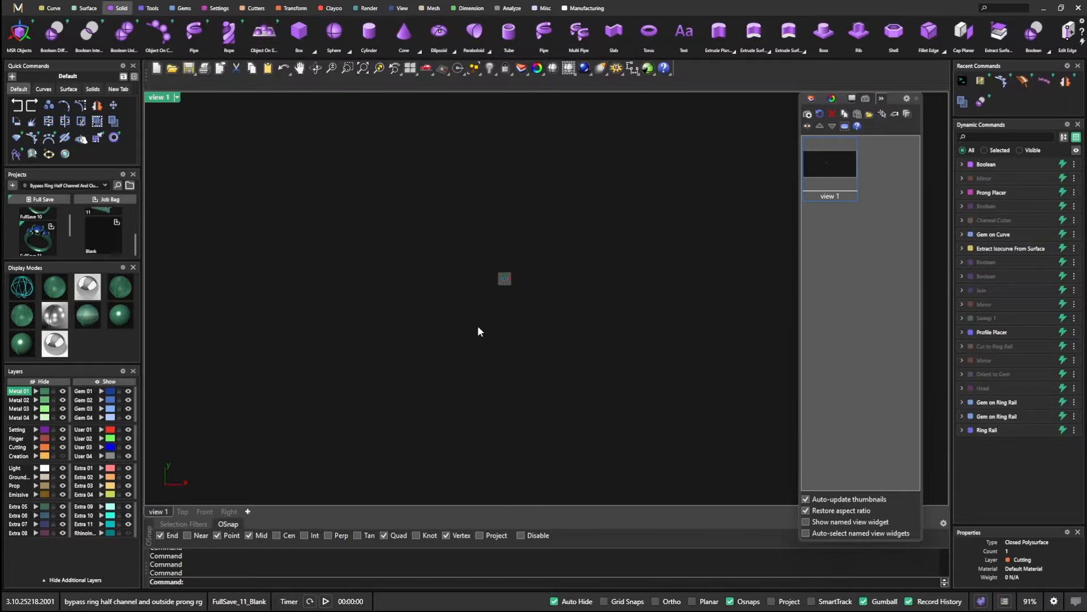
- Frame the three stones closely from above and save the viewport as a named view called "view 2"
scroll(504, 279, "up", 20)
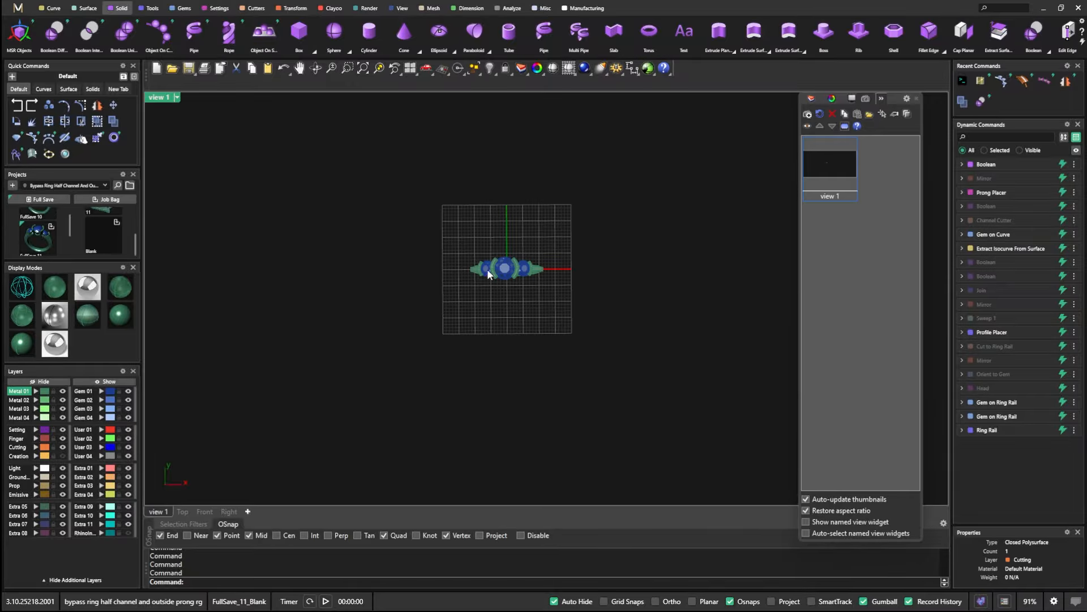
right_click_drag(547, 284, 555, 280)
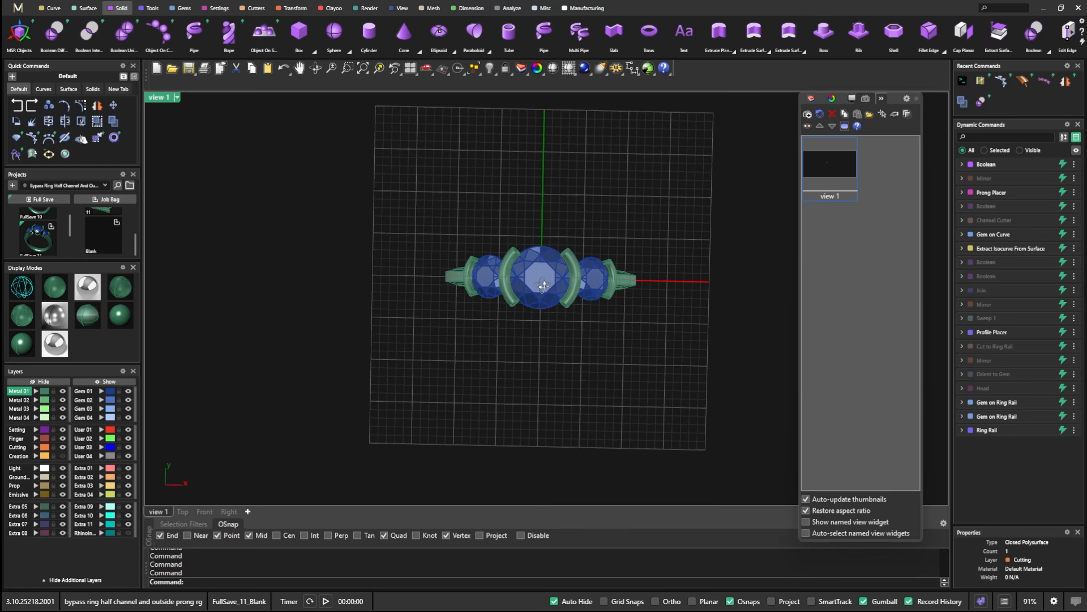
scroll(558, 277, "up", 3)
scroll(558, 280, "up", 3)
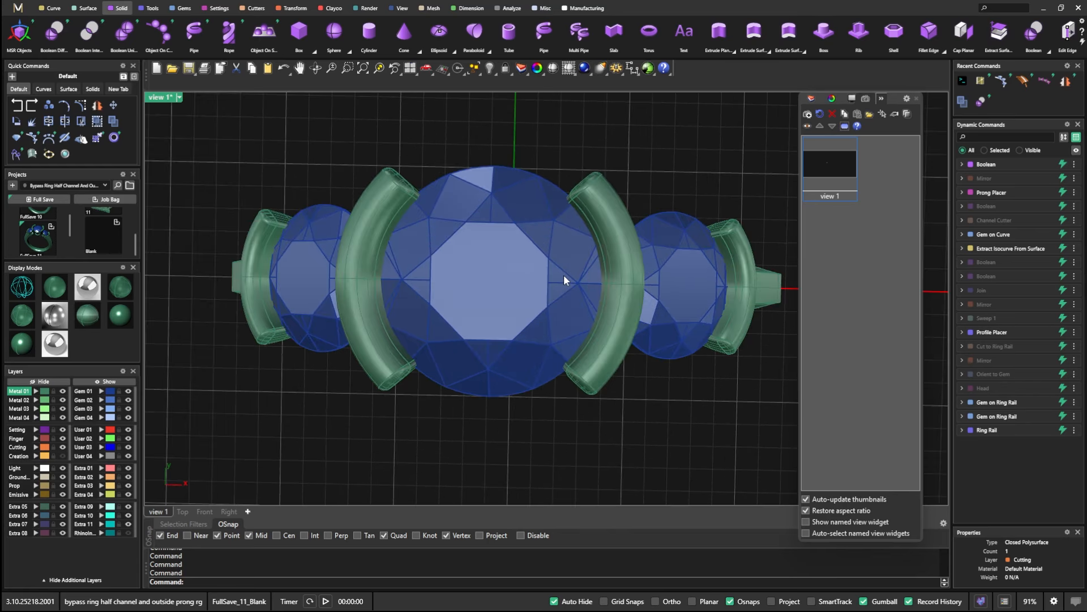
right_click_drag(555, 279, 525, 280, "shift")
scroll(527, 279, "down", 8)
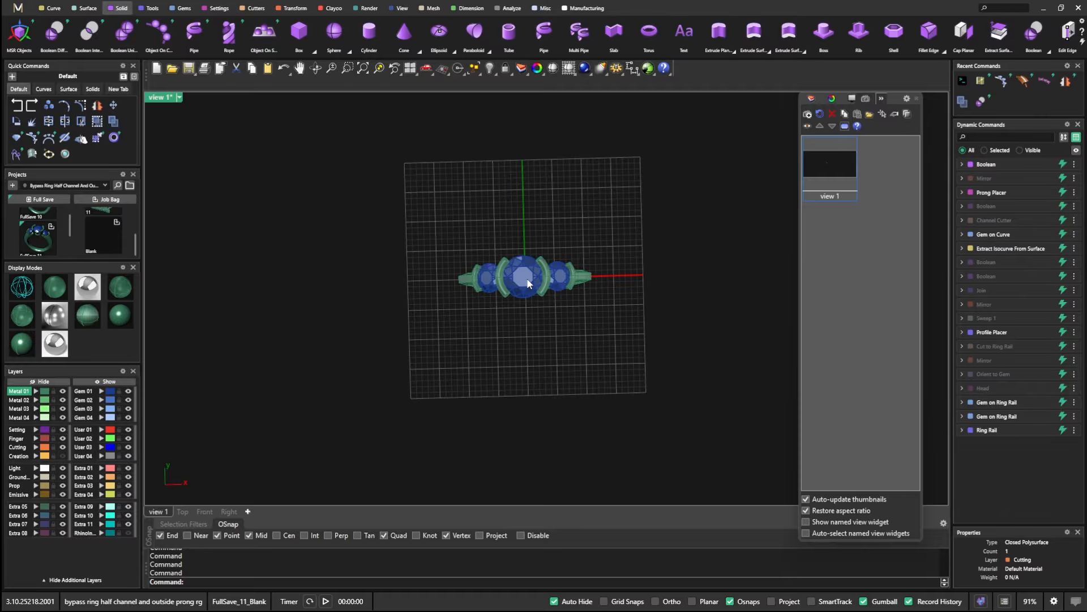
scroll(528, 284, "up", 10)
scroll(528, 283, "down", 8)
scroll(529, 283, "up", 1)
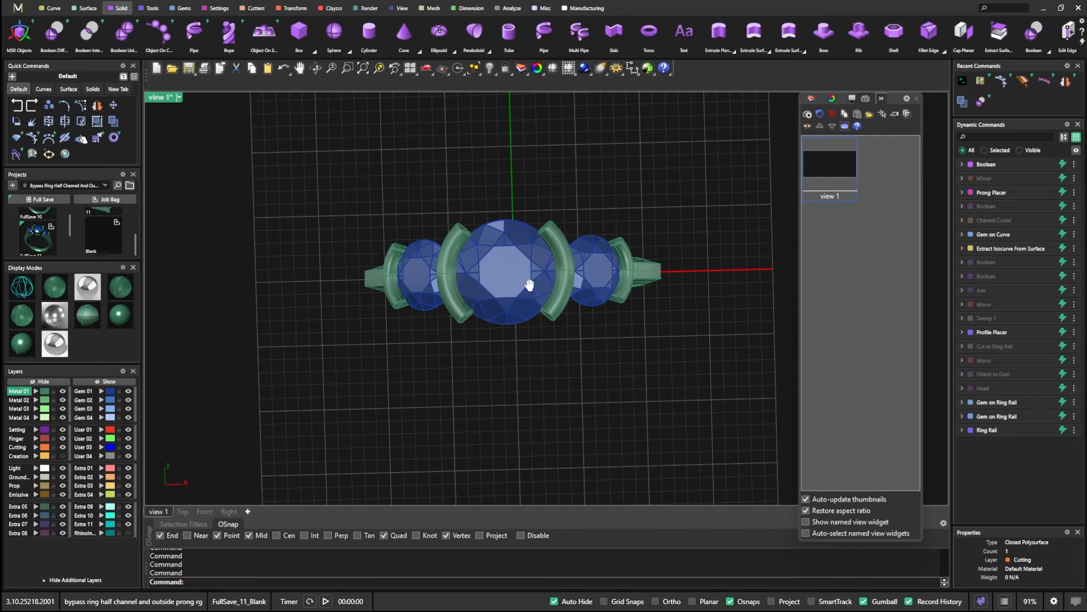
right_click_drag(555, 279, 502, 280)
scroll(502, 280, "up", 3)
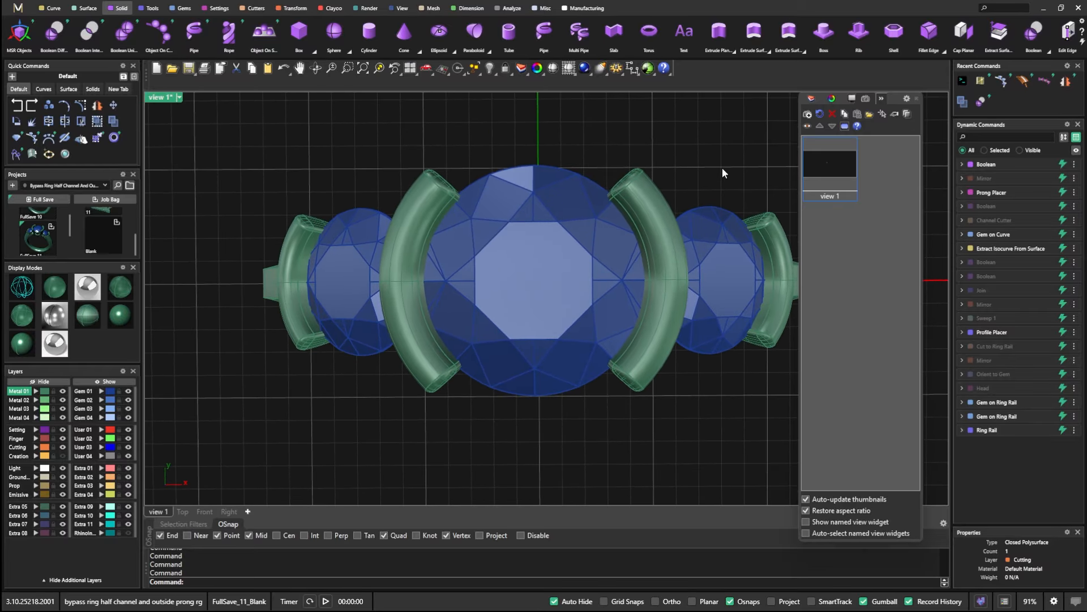
left_click(808, 114)
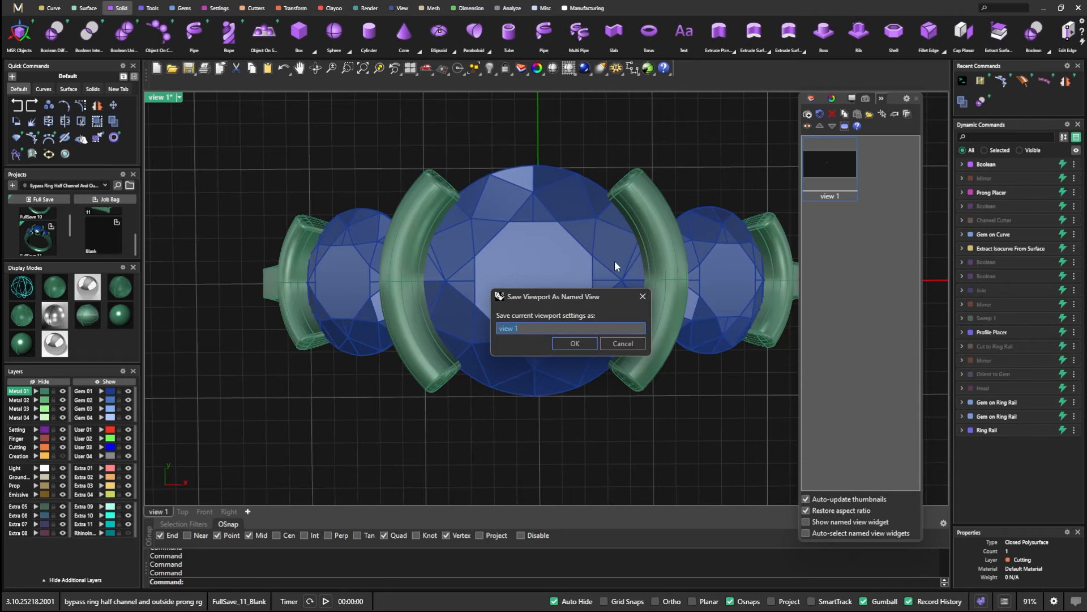
key("BackSpace")
type("2")
key("Return")
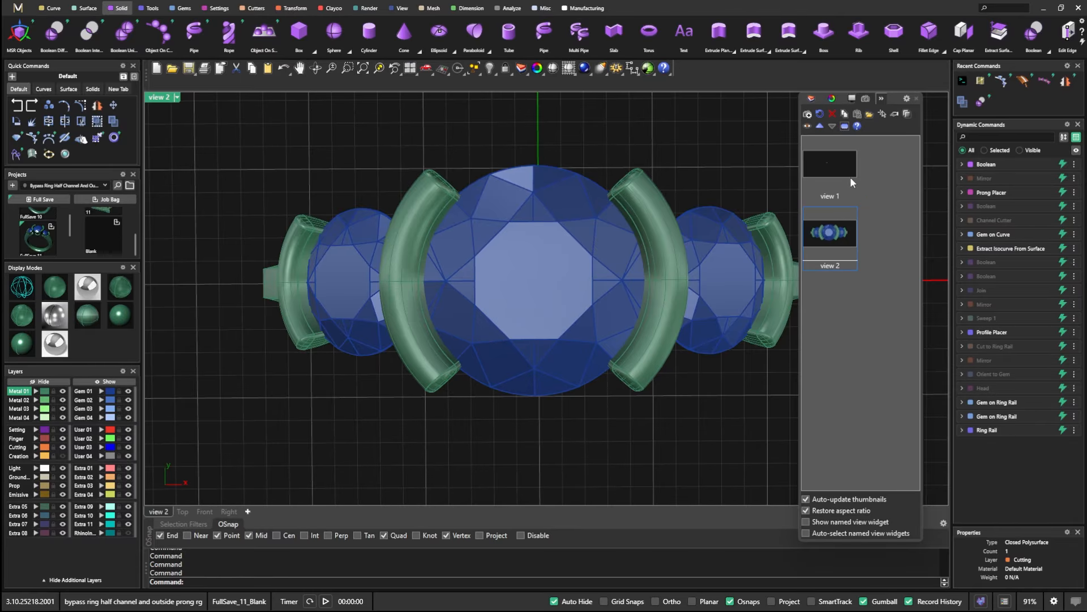
- Frame the ring from the front, looking through the finger hole, and save it as a named view called "view 3"
scroll(620, 357, "down", 5)
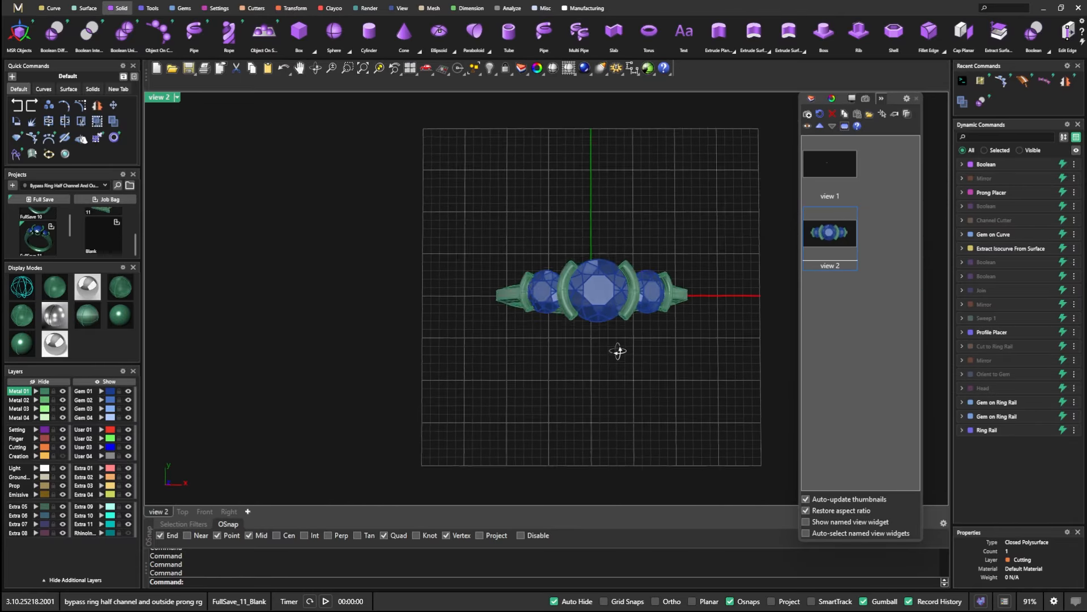
right_click_drag(619, 351, 578, 198)
scroll(580, 348, "down", 3)
scroll(580, 198, "up", 6)
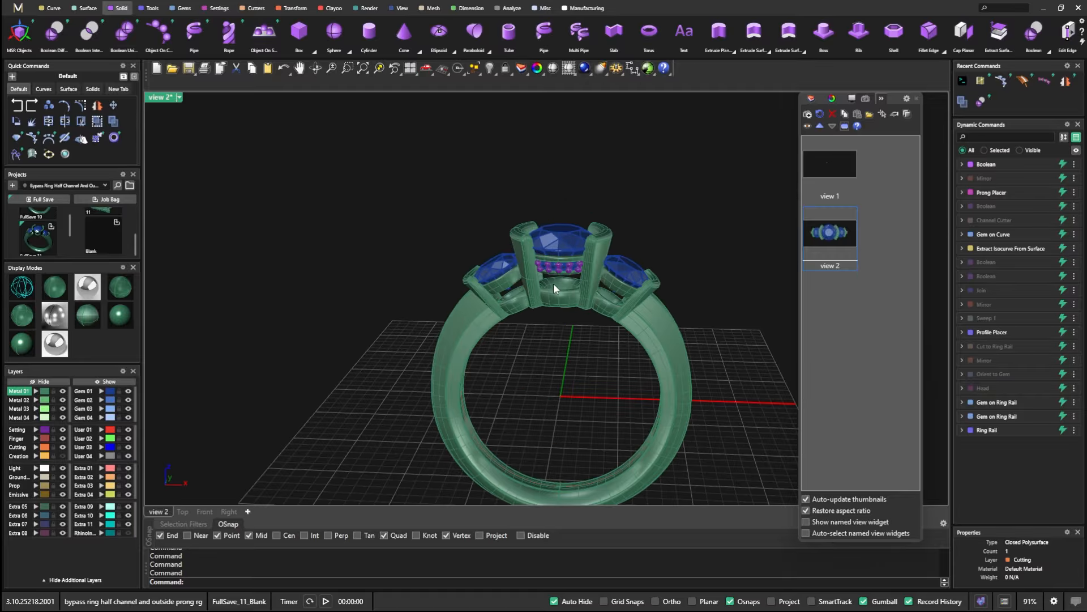
right_click_drag(542, 386, 541, 355)
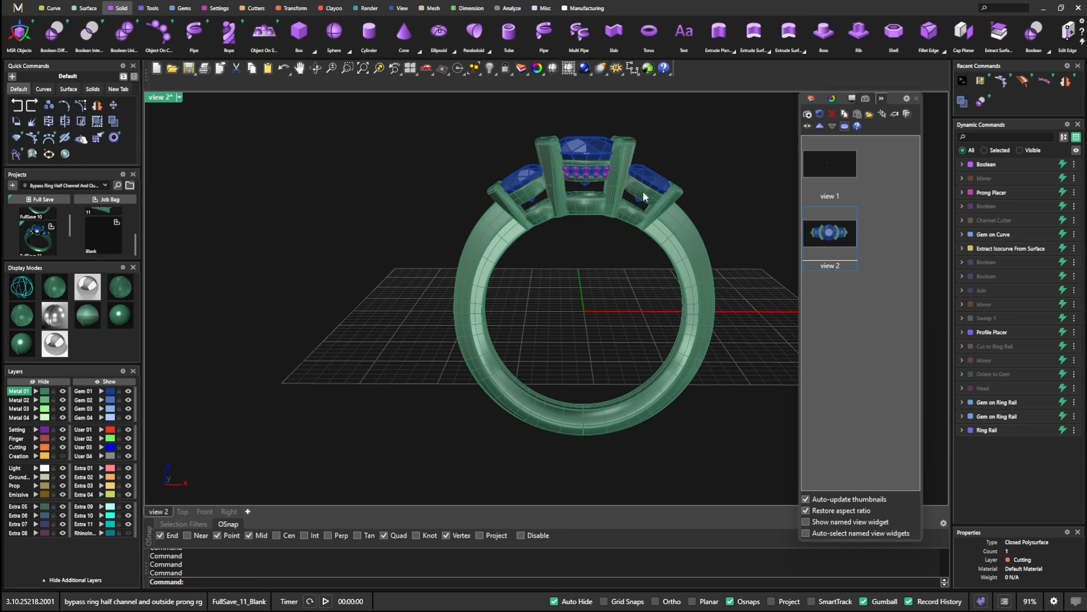
scroll(643, 192, "up", 4)
mouse_move(584, 252)
right_mouse_down("shift")
mouse_move(577, 269)
mouse_move(564, 254)
mouse_move(576, 260)
right_mouse_up("shift")
scroll(564, 254, "down", 4)
scroll(593, 253, "up", 2)
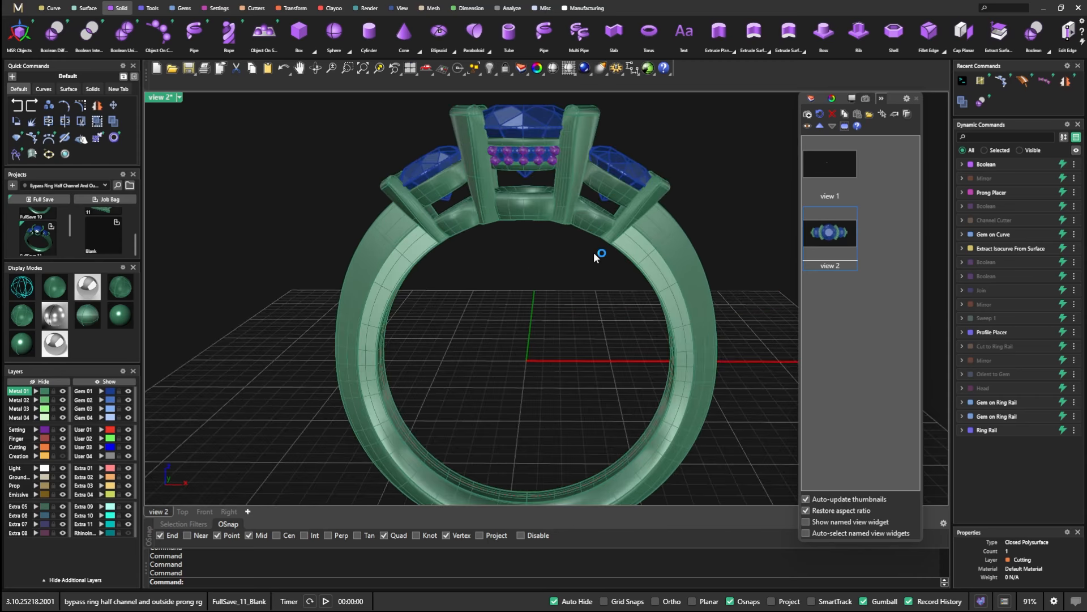
right_click(566, 300)
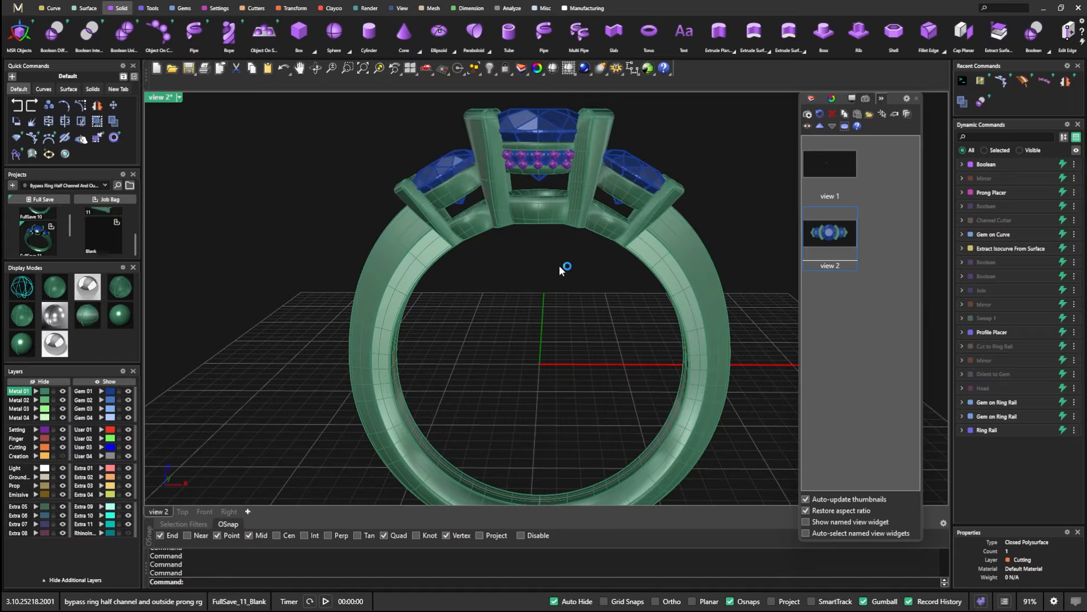
scroll(560, 266, "down", 4)
scroll(577, 259, "up", 8)
scroll(577, 259, "down", 4)
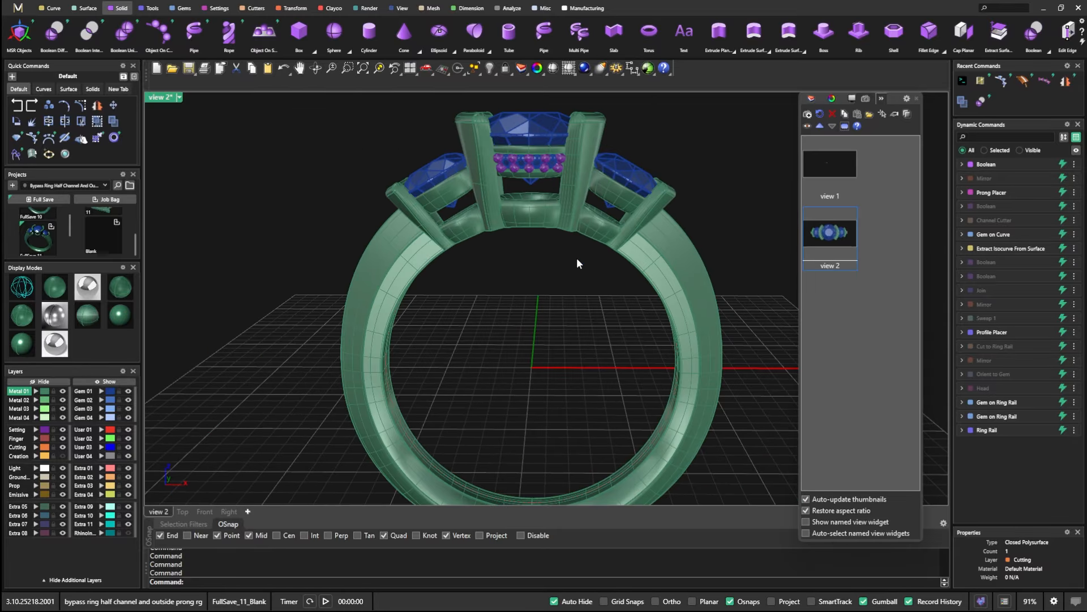
left_click(812, 114)
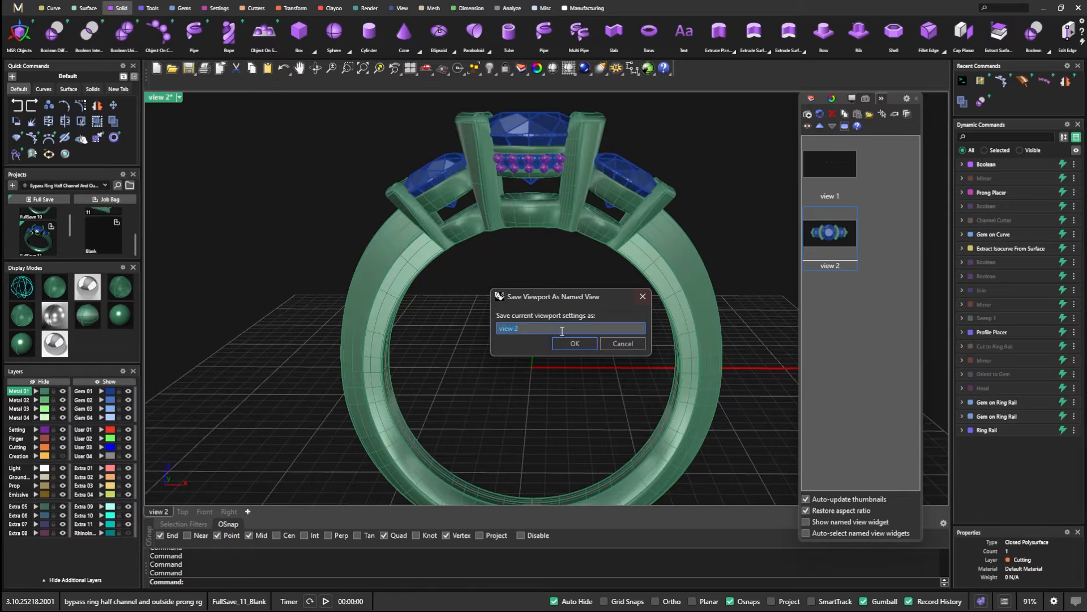
left_click(531, 325)
type("3")
key("Return")
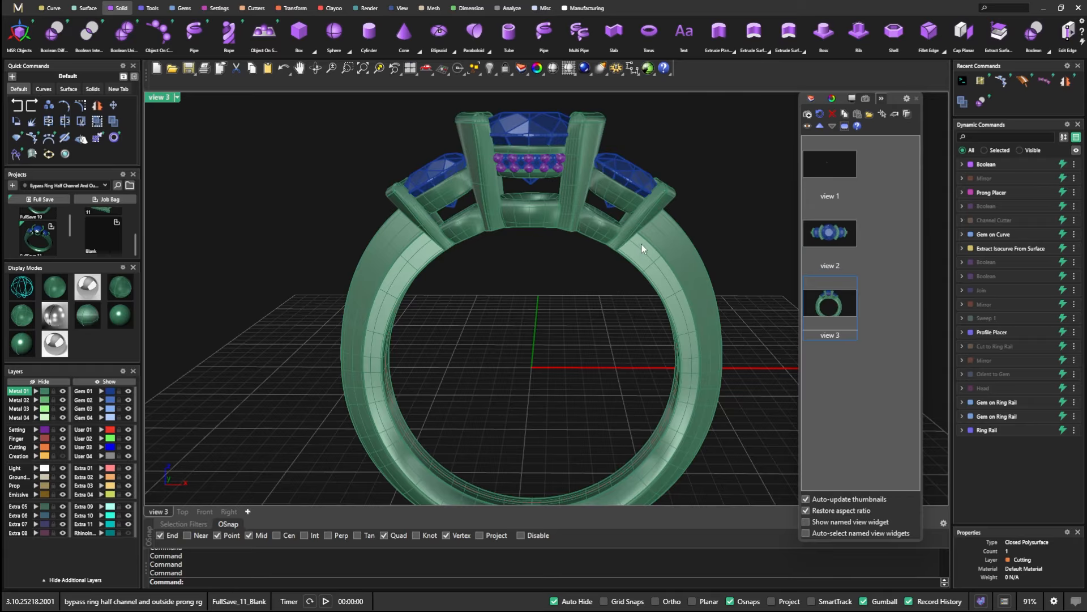
- Frame the whole ring edge-on from the side and save the viewport as a named view called "view 4"
scroll(594, 249, "down", 5)
right_click_drag(594, 249, 580, 281)
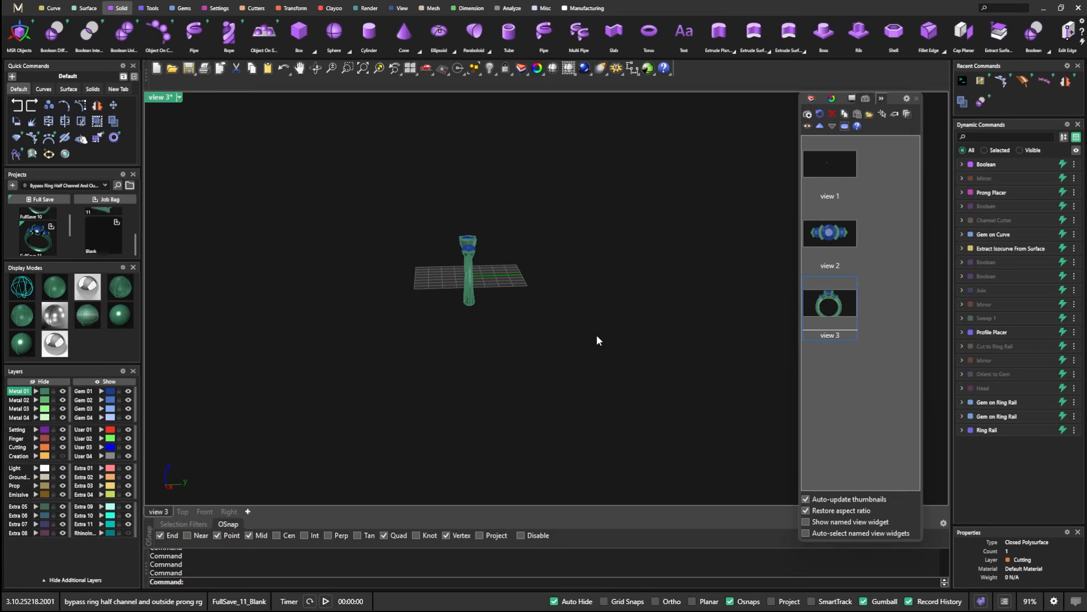
right_click_drag(597, 334, 589, 326)
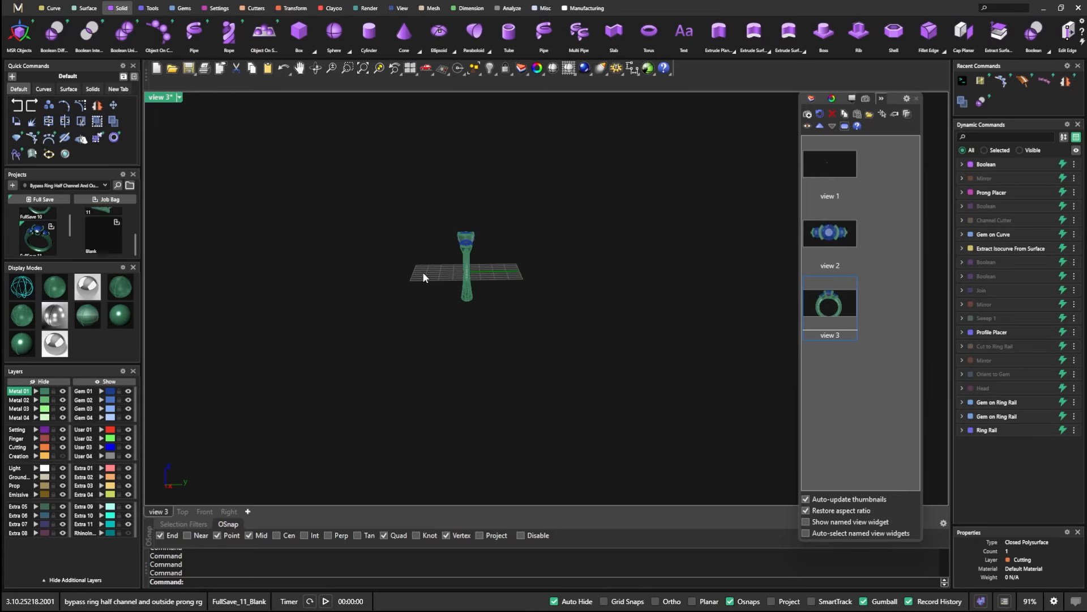
right_click_drag(422, 271, 487, 245)
scroll(488, 246, "up", 8)
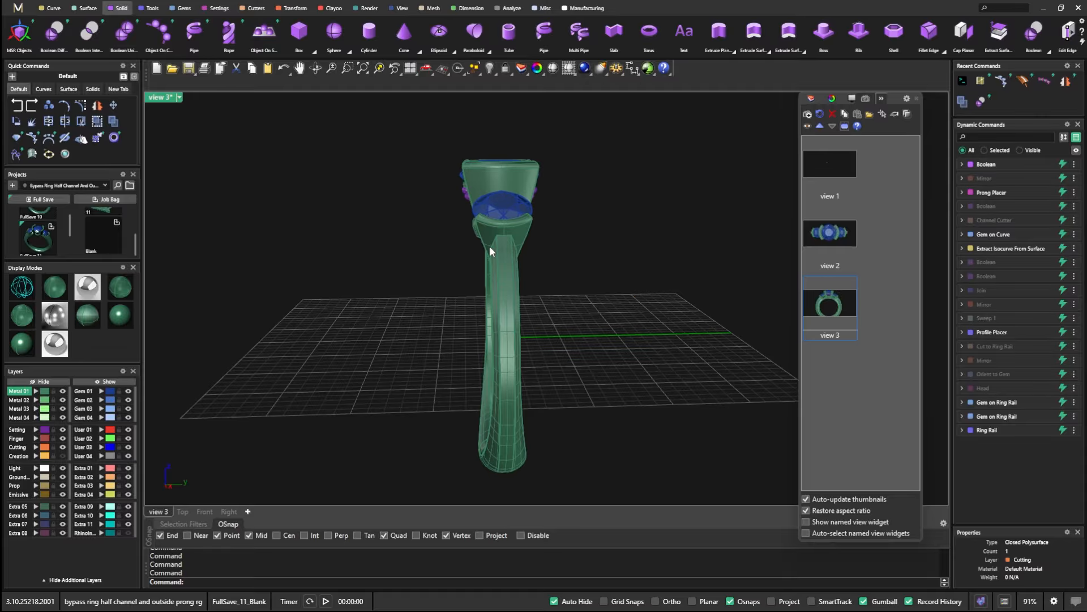
scroll(490, 246, "up", 3)
scroll(494, 252, "down", 3)
right_click_drag(498, 281, 501, 268, "shift")
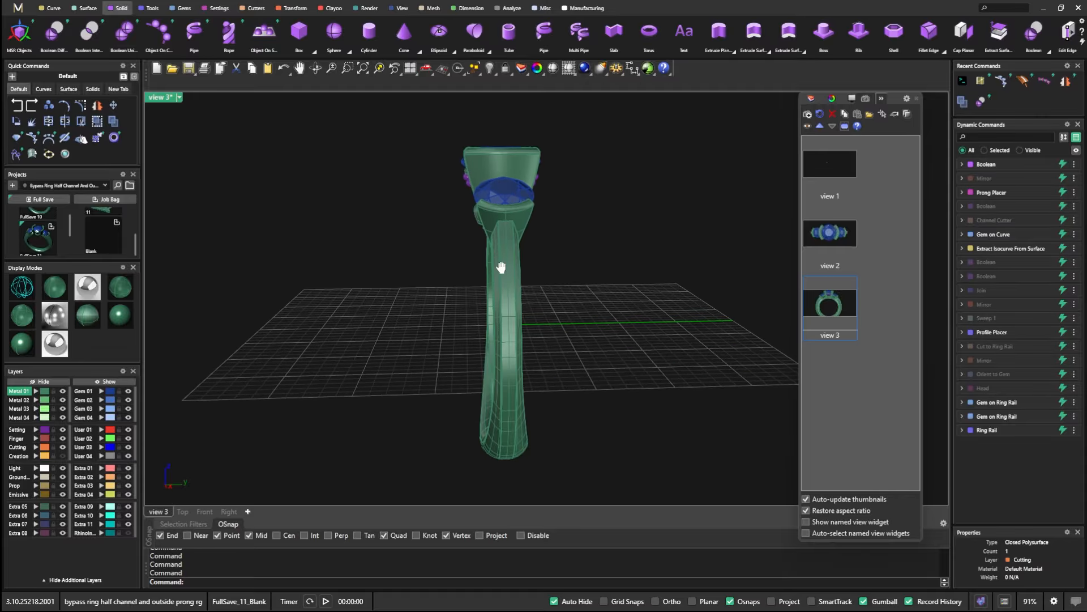
scroll(494, 280, "up", 3)
scroll(495, 282, "down", 3)
left_click(807, 114)
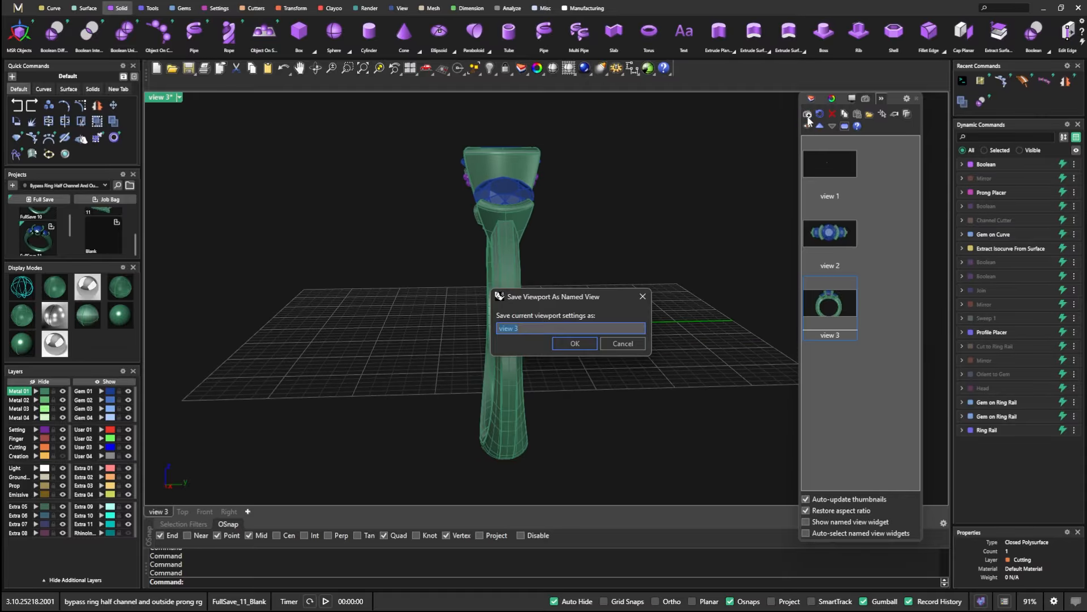
left_click(528, 329)
key("BackSpace")
key("Return")
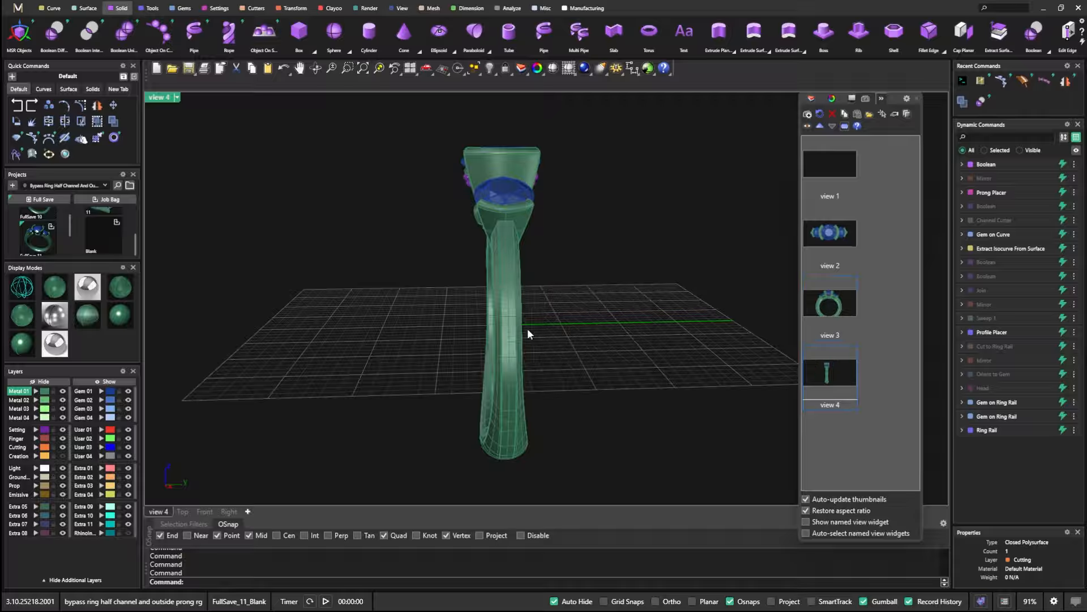
- Return to a close top-down framing of the three stones and save it as a named view called "view 5"
right_click_drag(470, 254, 507, 259)
scroll(434, 183, "down", 12)
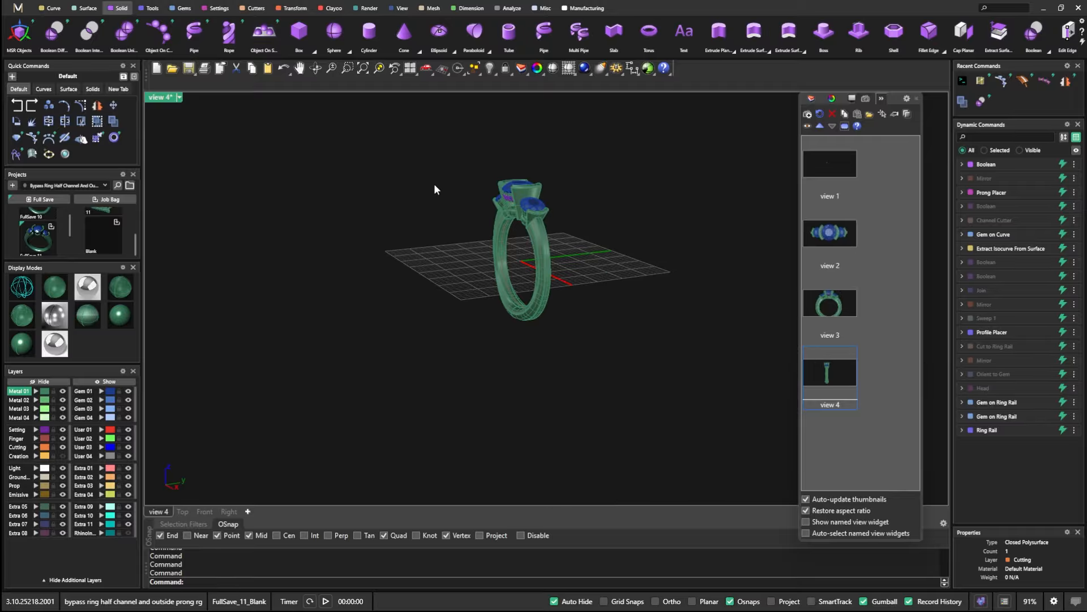
right_click_drag(434, 184, 518, 272)
scroll(520, 212, "down", 2)
right_click_drag(520, 212, 520, 341)
scroll(529, 324, "up", 7)
scroll(544, 311, "up", 8)
scroll(529, 324, "up", 10)
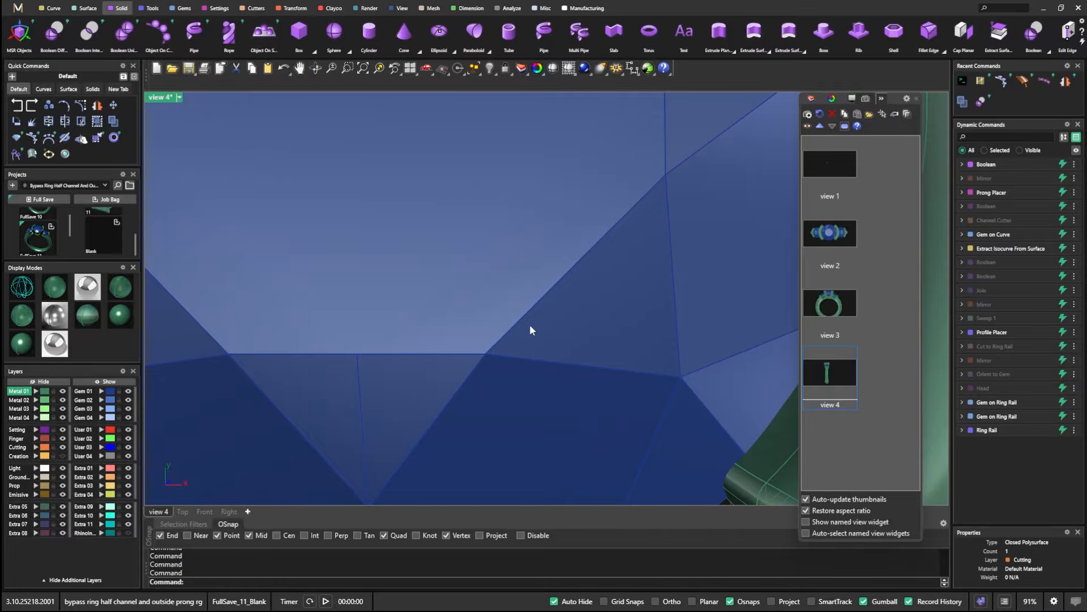
scroll(529, 324, "down", 7)
scroll(529, 324, "up", 4)
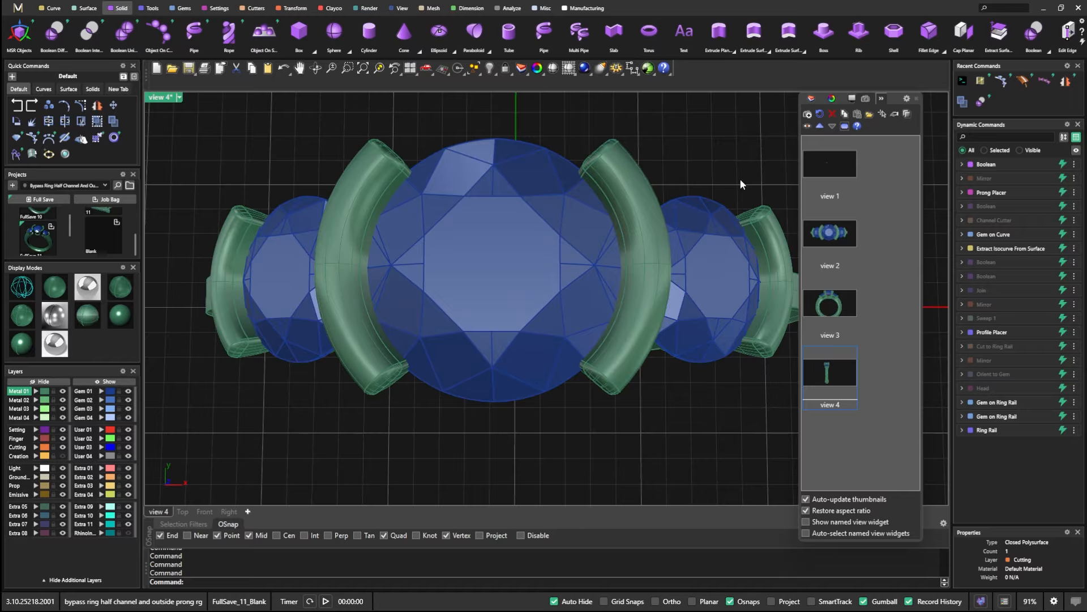
left_click(809, 125)
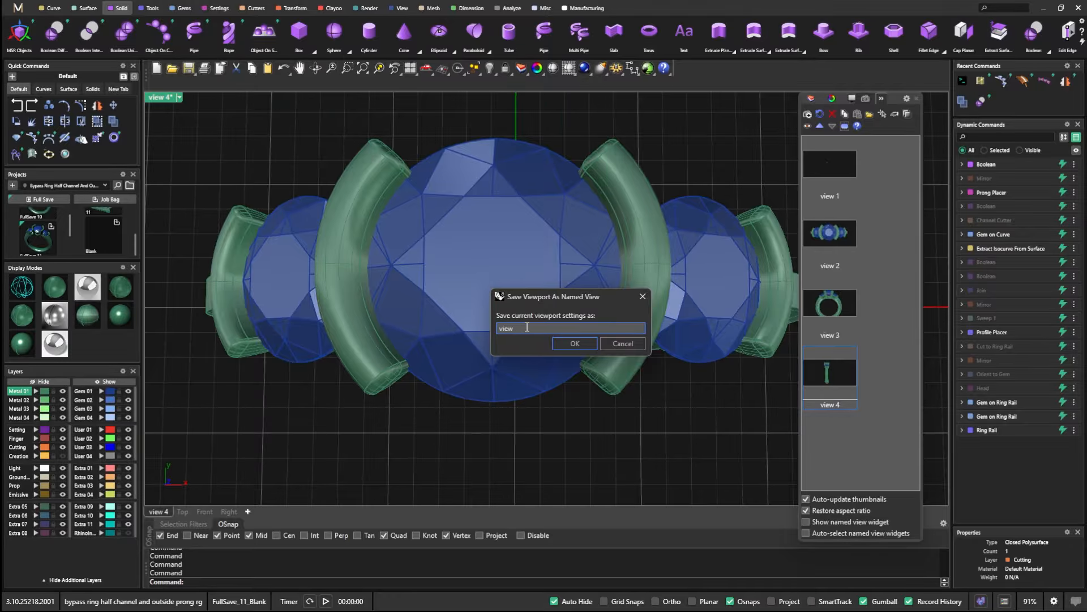
key("Return")
- Frame the small accent gems and purple prongs beneath the centre stone closely from the front and save the viewport as a named view called "view 6"
scroll(535, 328, "down", 5)
right_click_drag(544, 330, 546, 229)
scroll(538, 202, "up", 9)
mouse_move(545, 301)
right_mouse_down()
mouse_move(551, 318)
mouse_move(554, 300)
right_mouse_up()
scroll(554, 300, "down", 2)
scroll(532, 151, "up", 10)
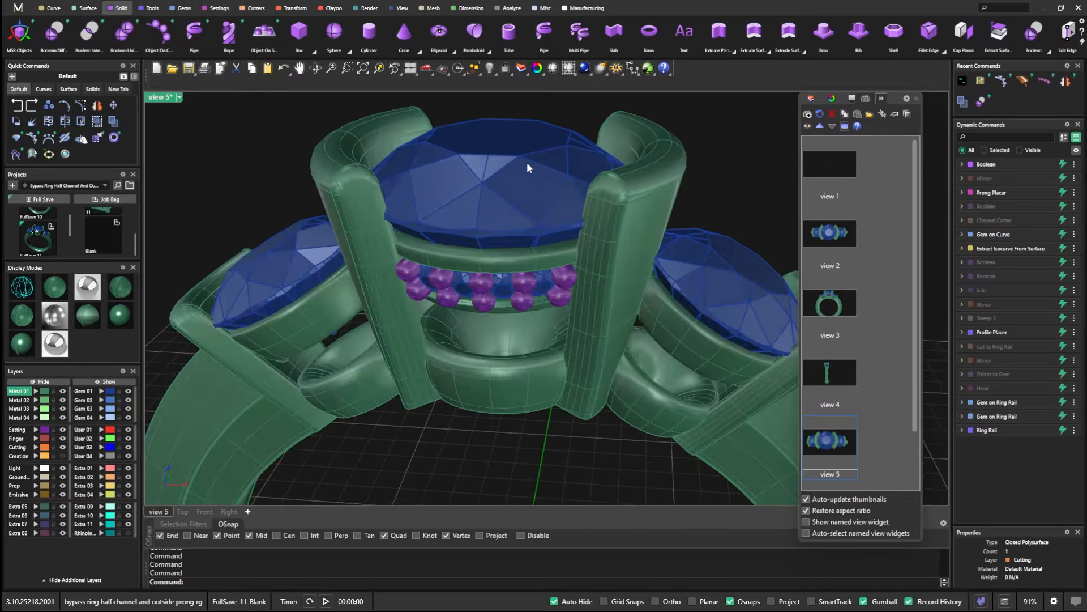
scroll(516, 223, "down", 10)
right_click_drag(515, 232, 523, 226)
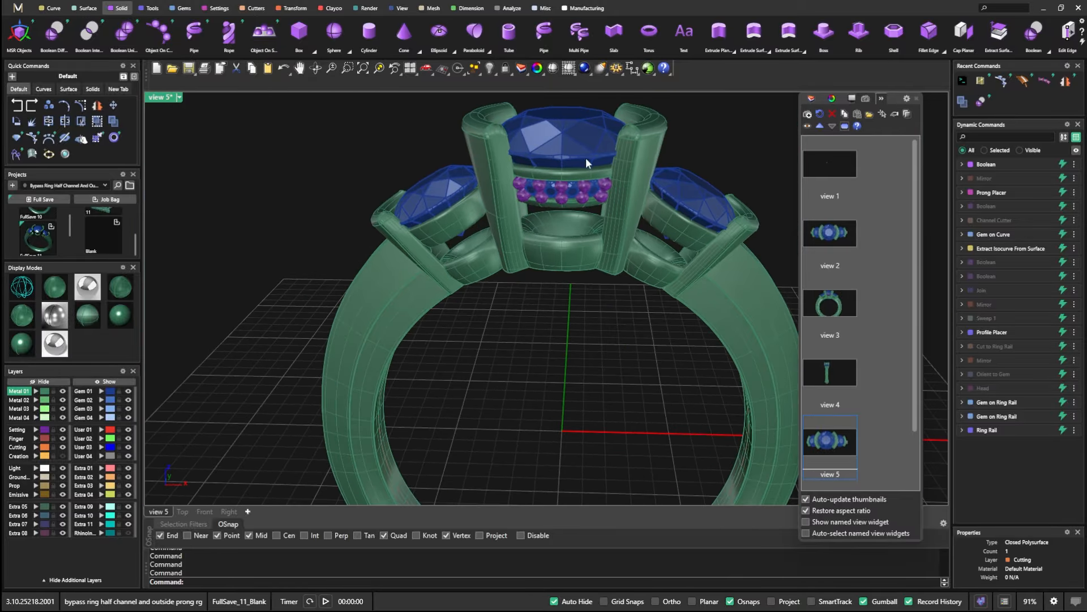
scroll(586, 157, "up", 10)
scroll(584, 153, "down", 10)
scroll(557, 342, "down", 4)
right_click_drag(557, 342, 555, 285)
scroll(553, 368, "down", 4)
scroll(555, 237, "up", 10)
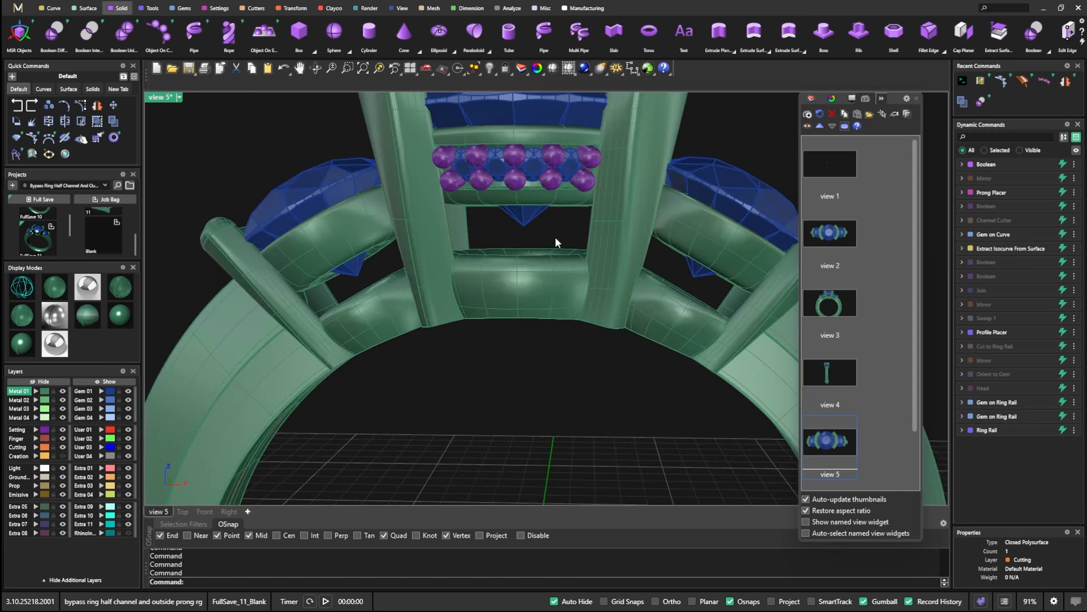
scroll(544, 262, "up", 8)
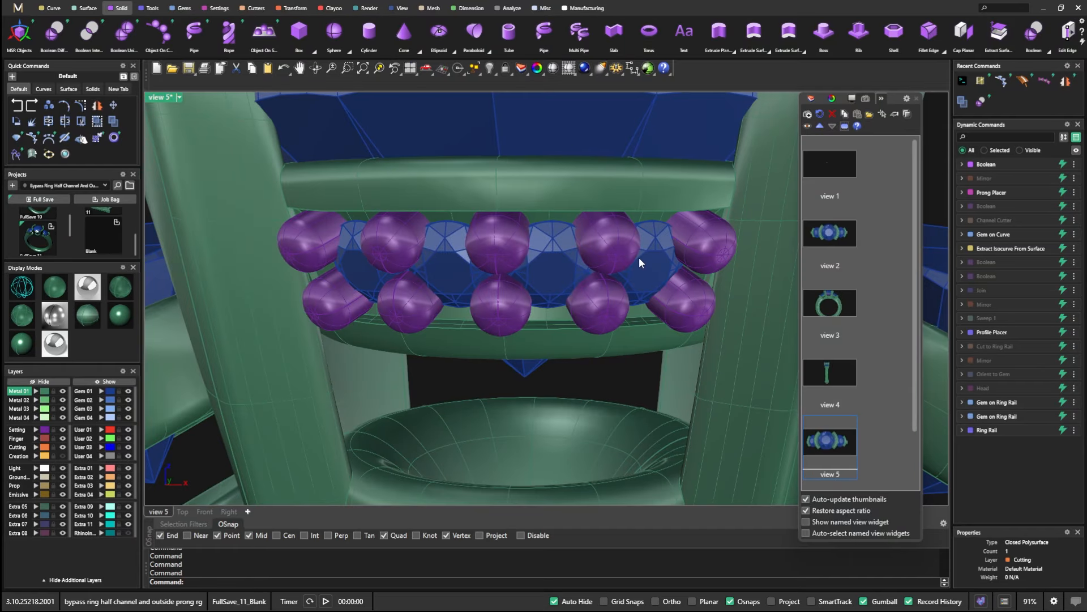
right_click_drag(576, 344, 585, 340)
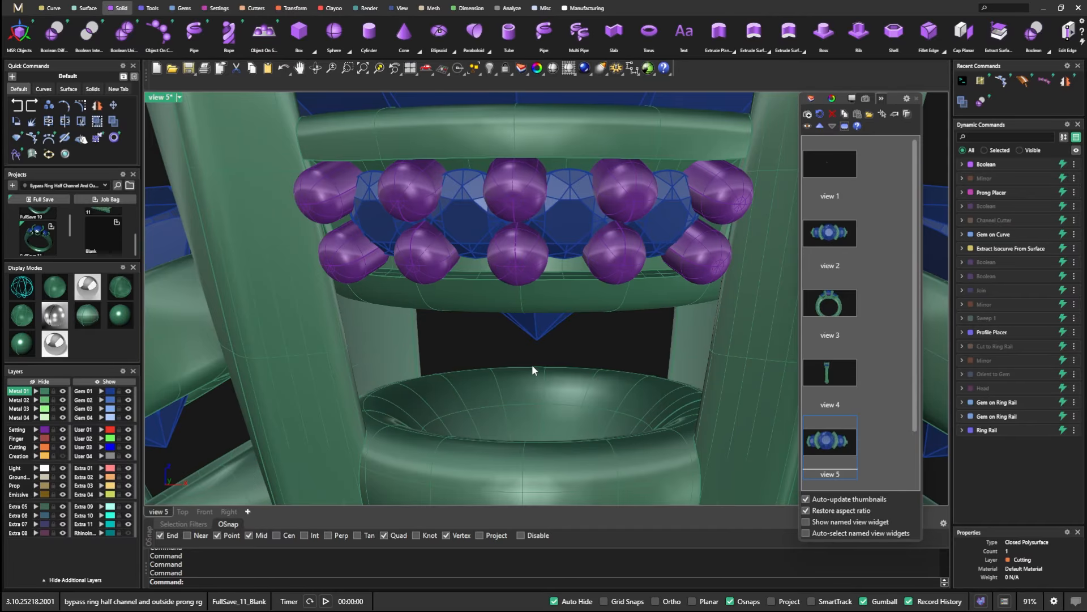
scroll(532, 368, "down", 6)
right_click_drag(532, 372, 533, 360)
scroll(545, 178, "up", 10)
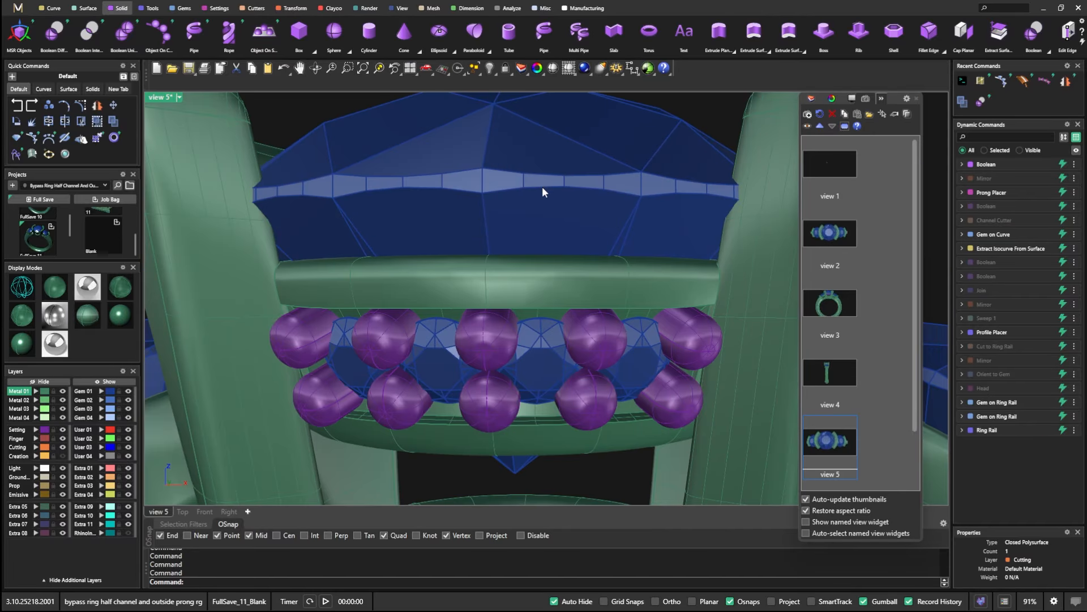
right_click_drag(530, 244, 540, 232)
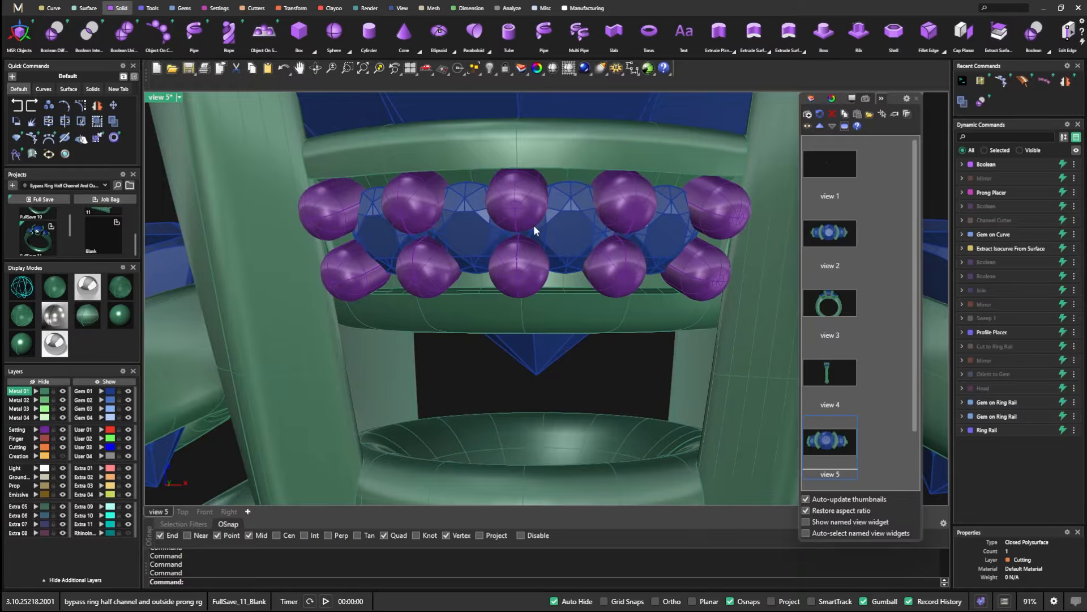
right_click_drag(524, 283, 560, 277)
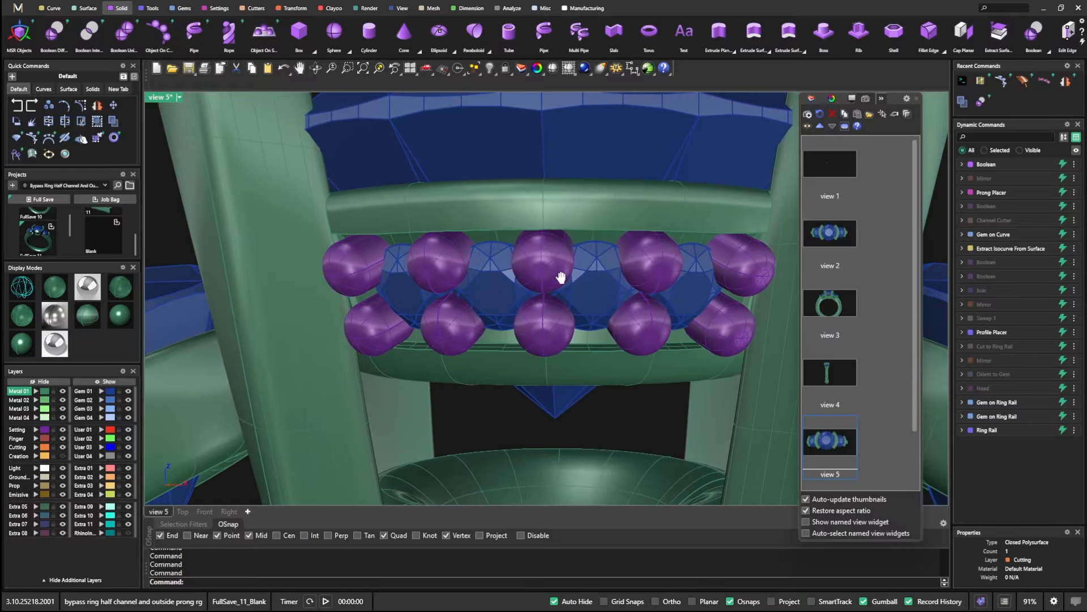
left_click(808, 114)
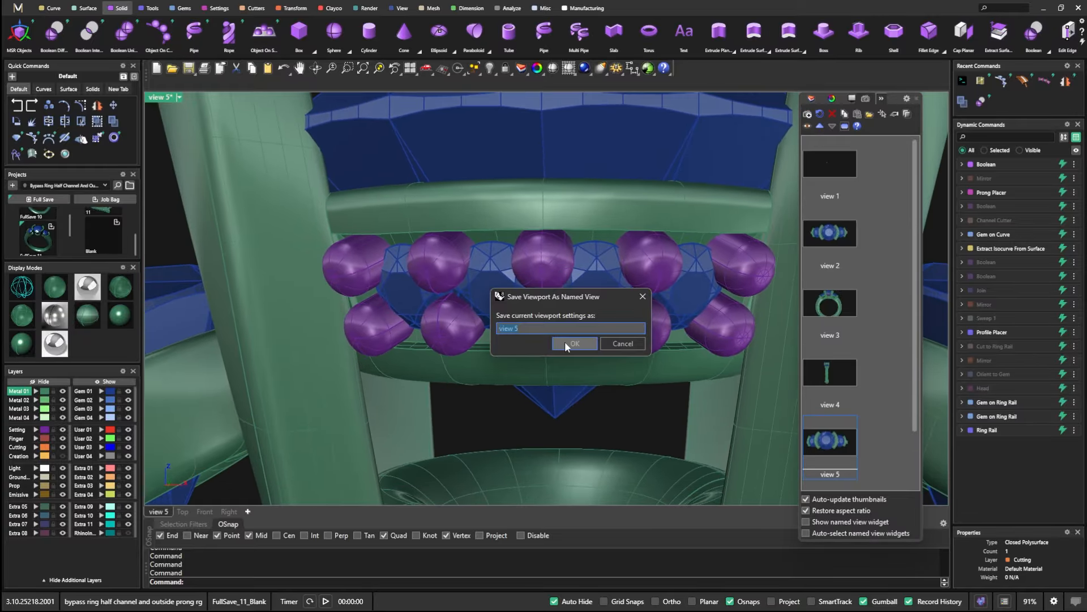
left_click(530, 327)
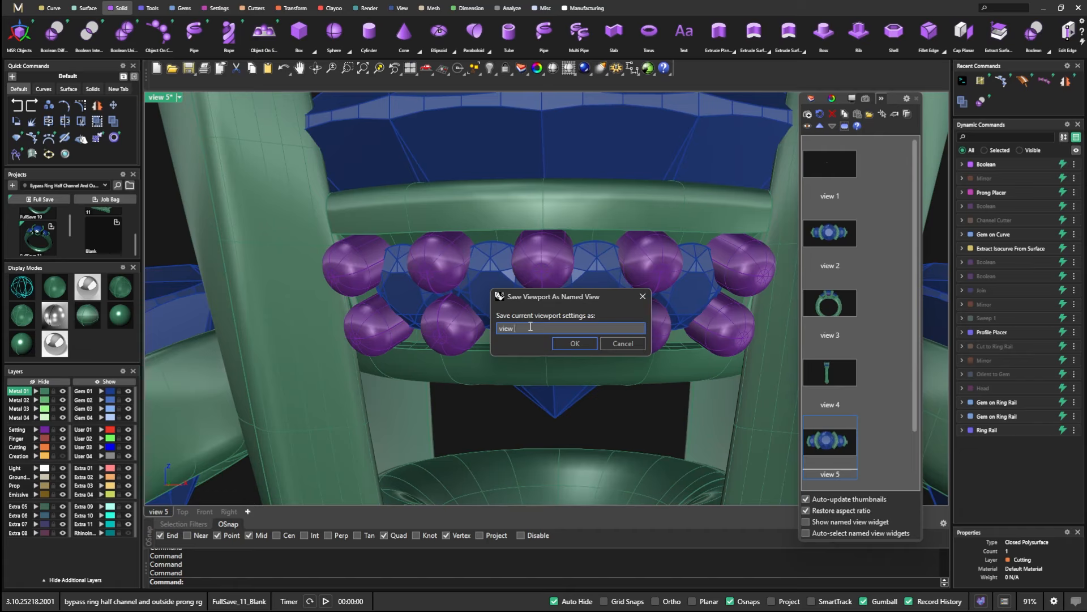
type("5")
type("6")
key("Return")
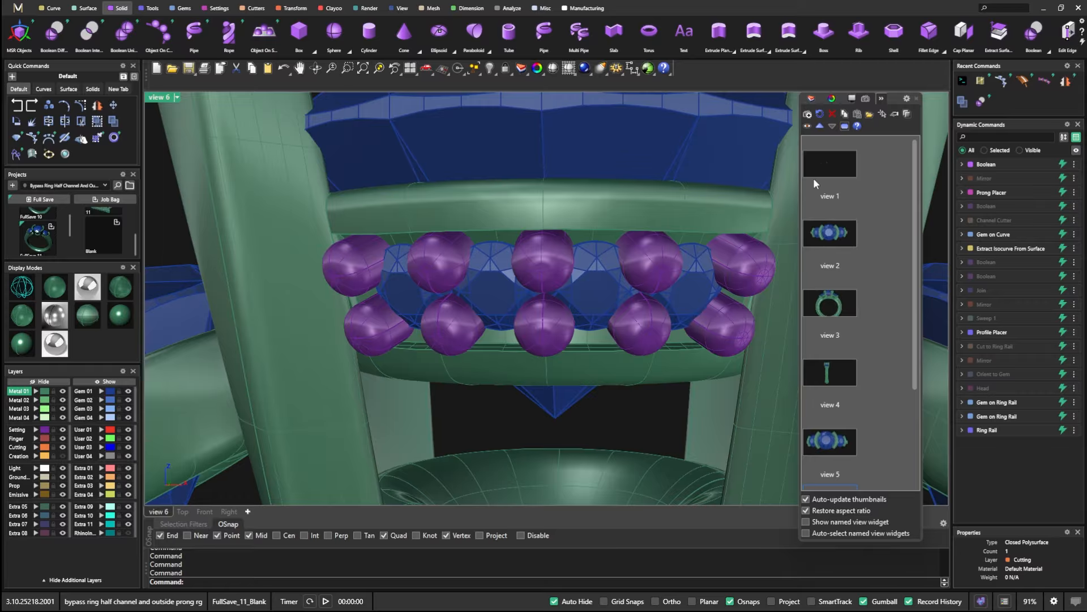
- Restore the named views "view 1", "view 2", "view 3" and "view 4" in turn to check their saved framings
scroll(518, 241, "down", 12)
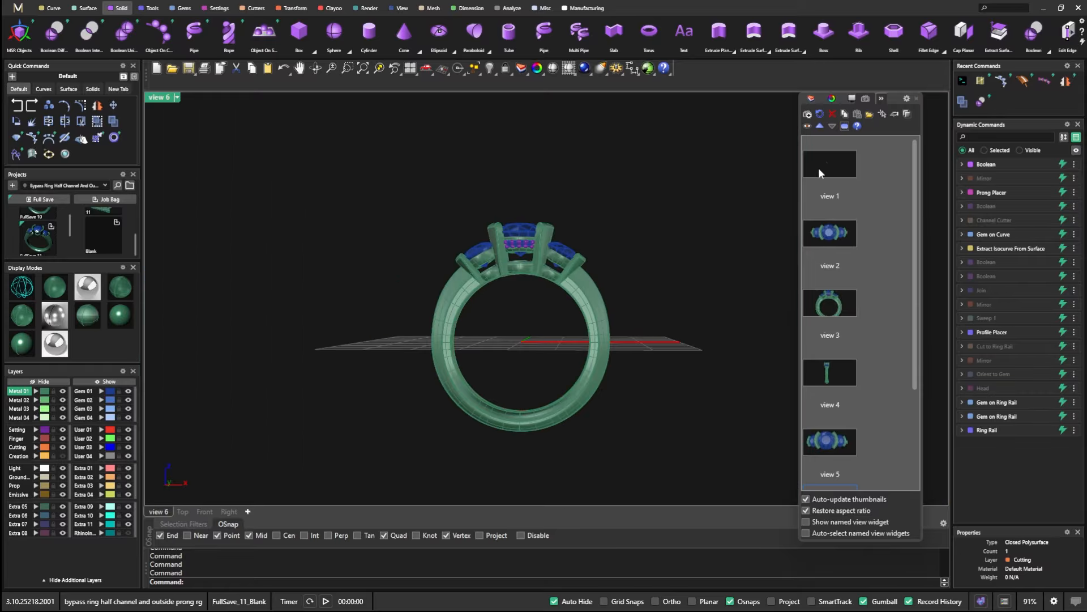
double_click(837, 165)
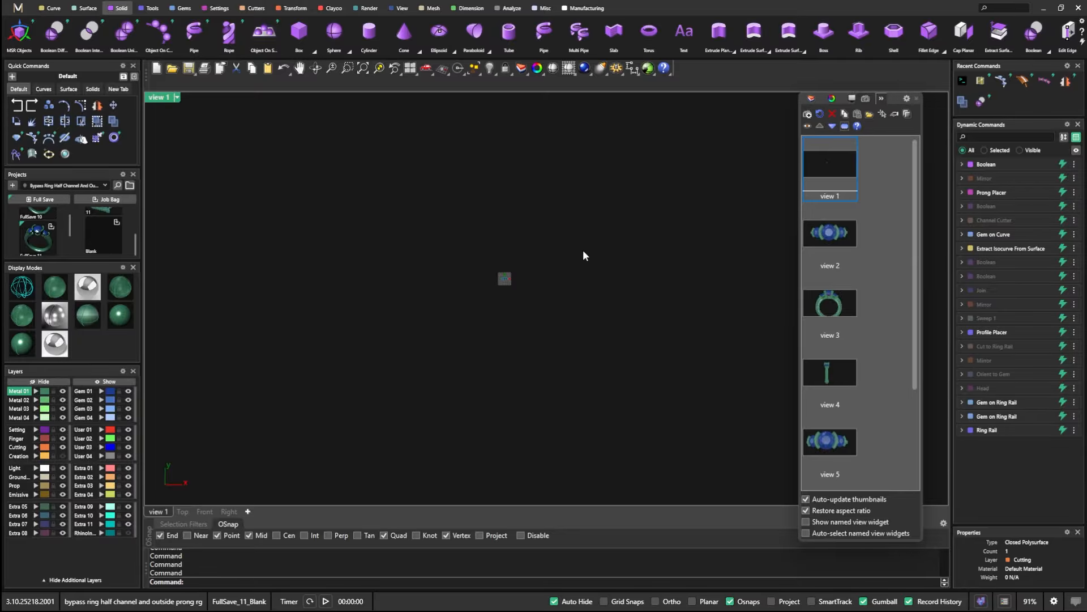
double_click(833, 233)
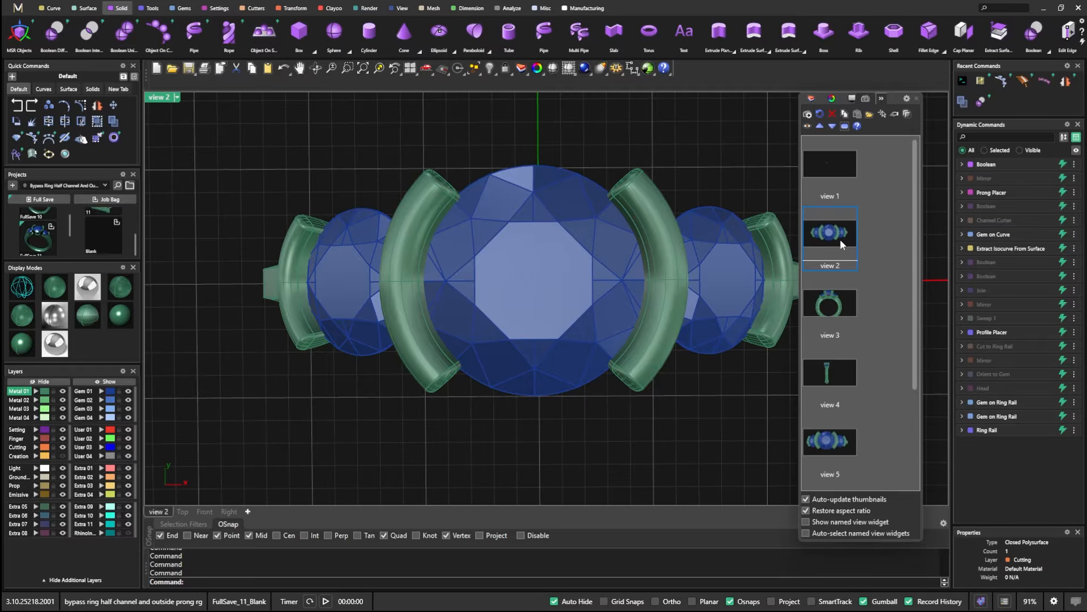
double_click(830, 304)
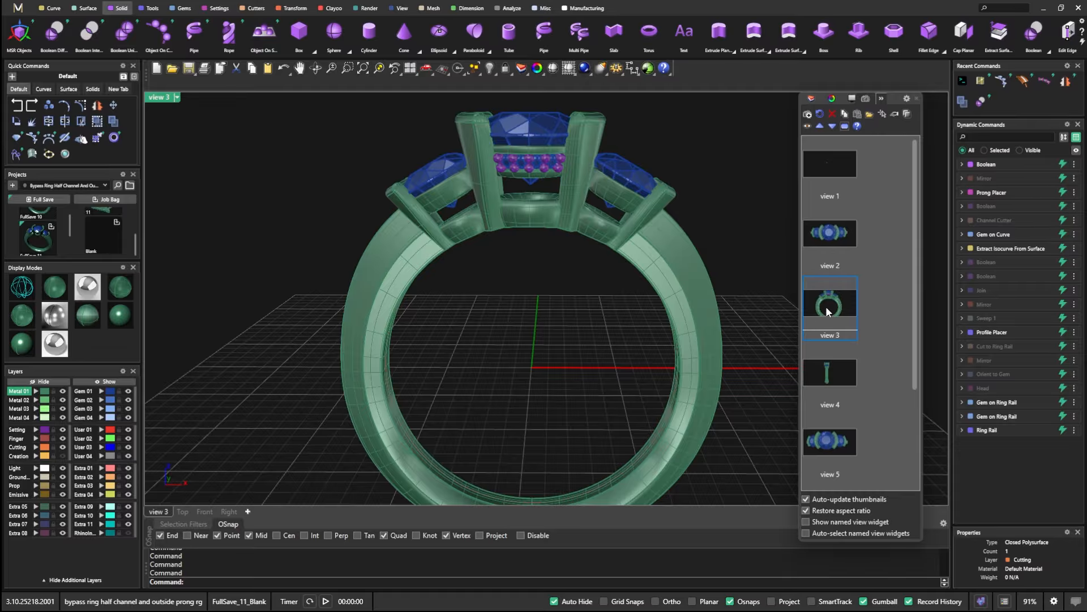
double_click(820, 372)
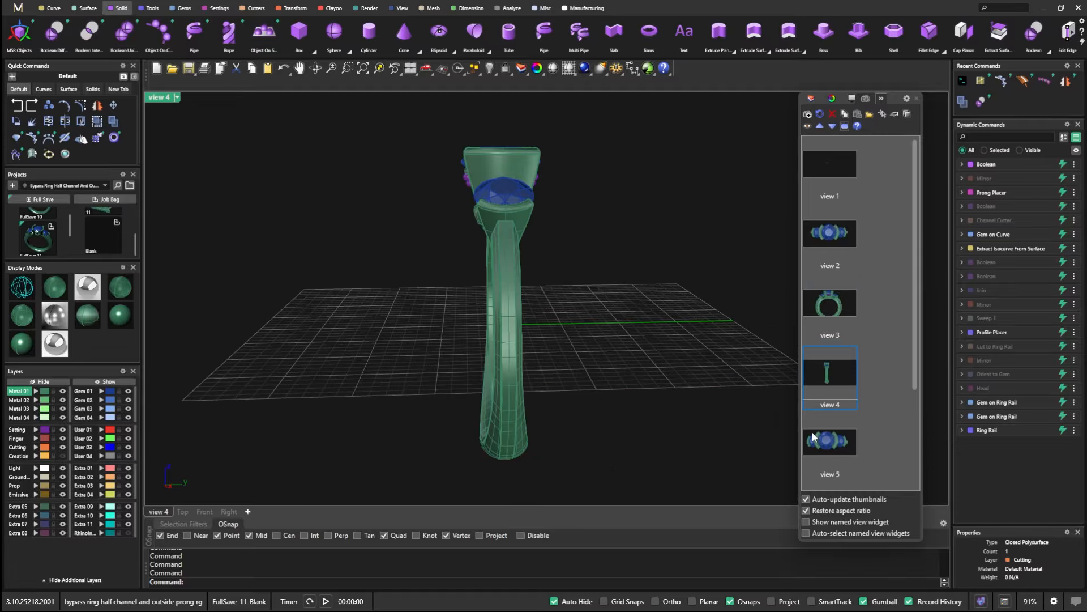
- Switch the viewport to a glossy shaded display mode without surface wires and restore the named view "view 6"
left_click(121, 318)
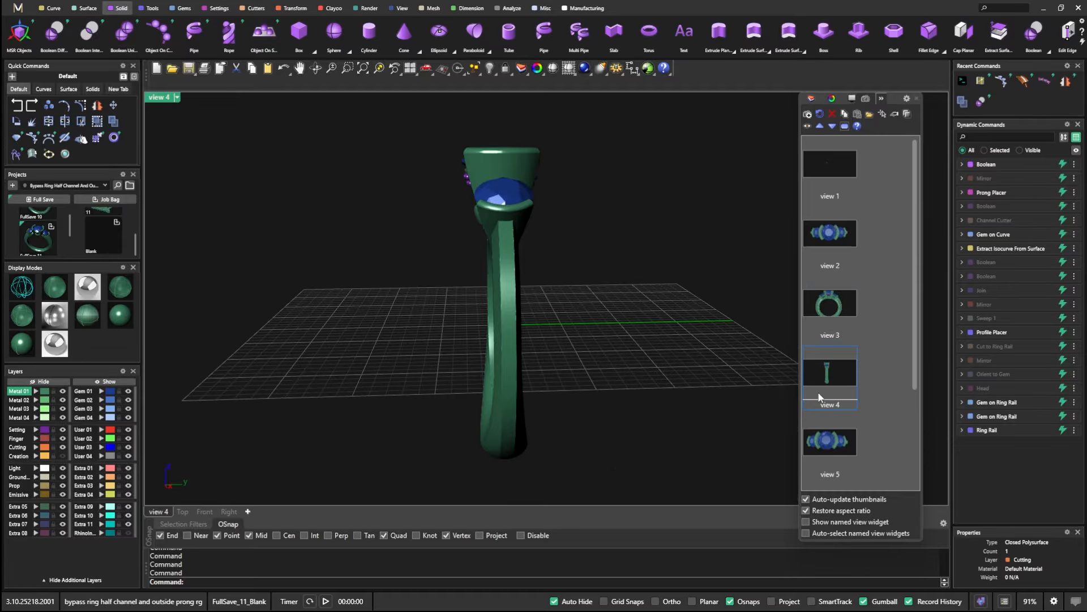
scroll(827, 412, "down", 2)
double_click(833, 425)
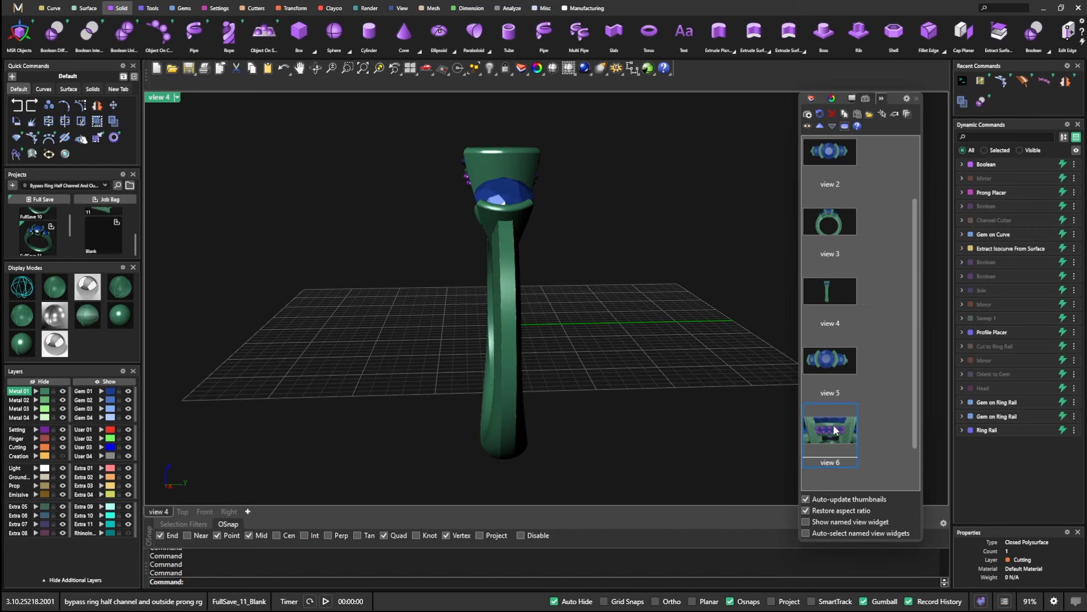
scroll(594, 270, "down", 5)
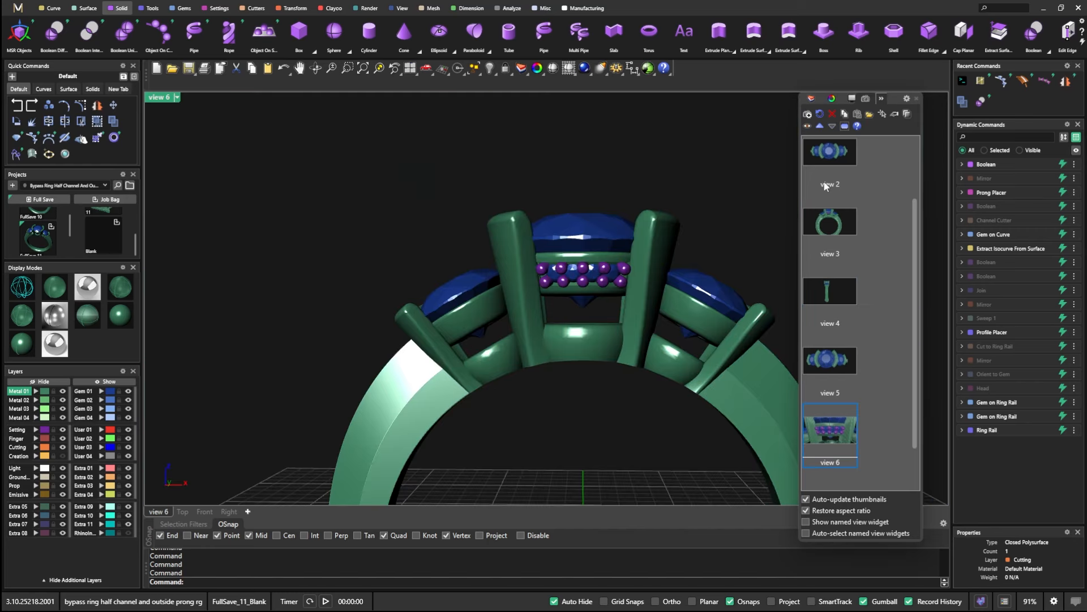
- Check the glossy ring from different saved angles by restoring views 2, 4, 3, 6 and 5 in that order
double_click(832, 150)
double_click(827, 304)
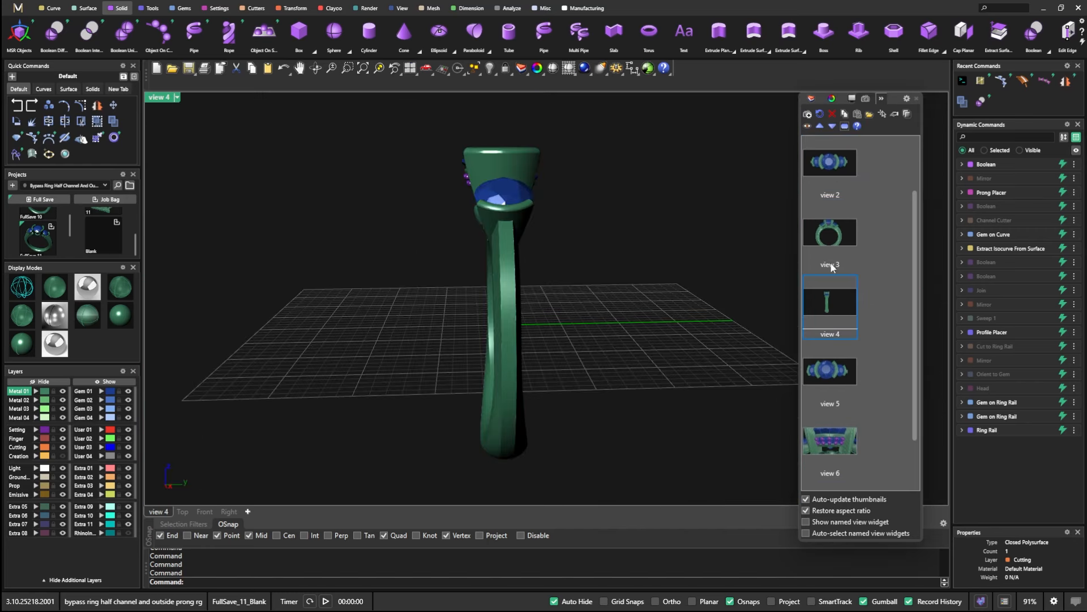
double_click(830, 239)
double_click(830, 437)
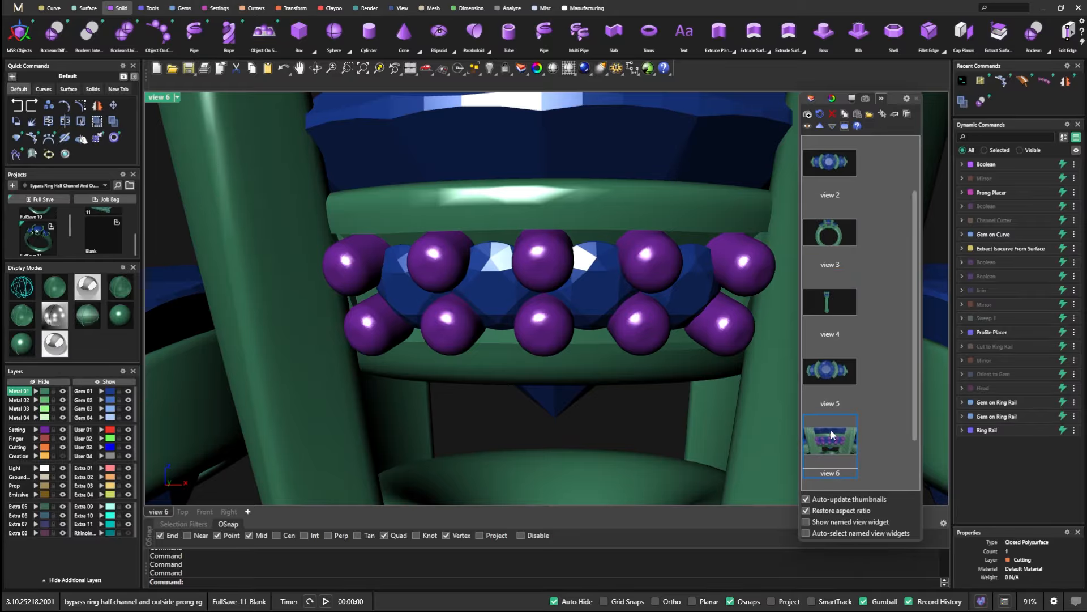
scroll(833, 422, "down", 1)
double_click(835, 307)
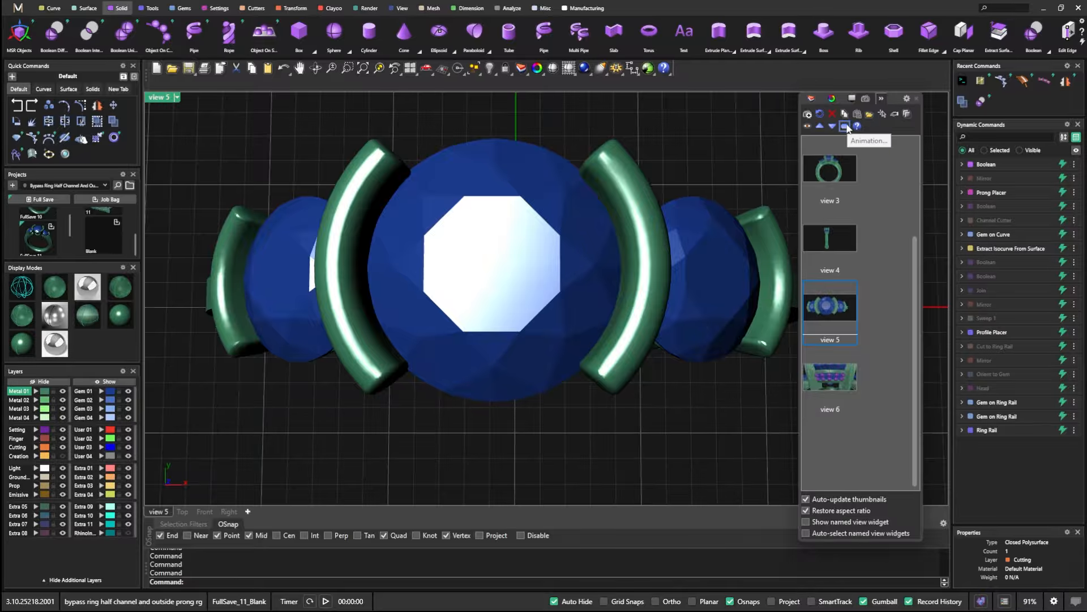
- Restore "view 1" as the starting point and enable animated named view restoration with a constant time of 100 frames
scroll(829, 169, "up", 4)
double_click(830, 167)
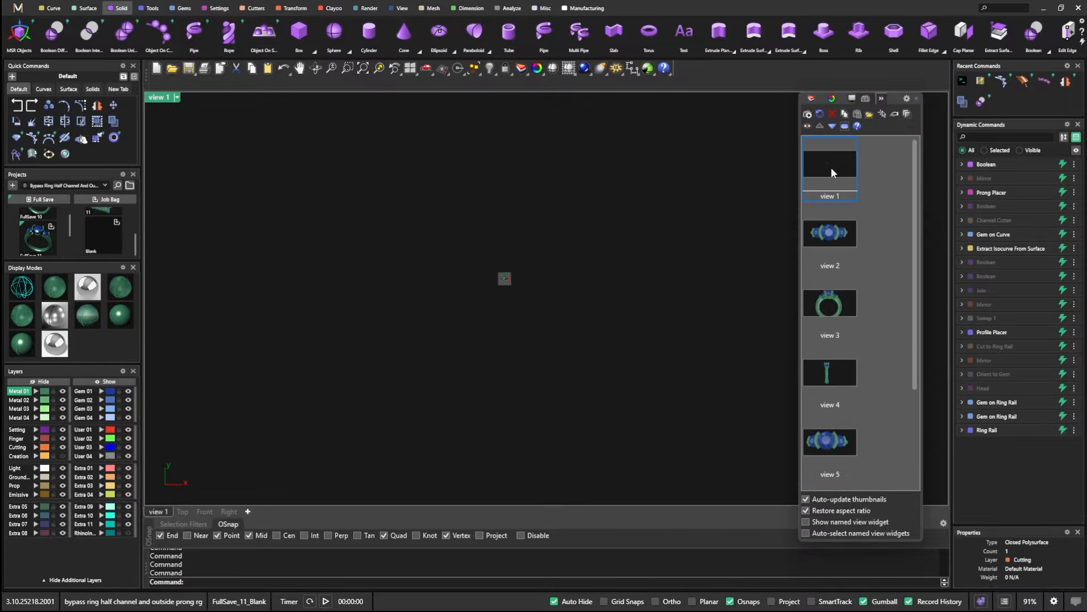
left_click(845, 127)
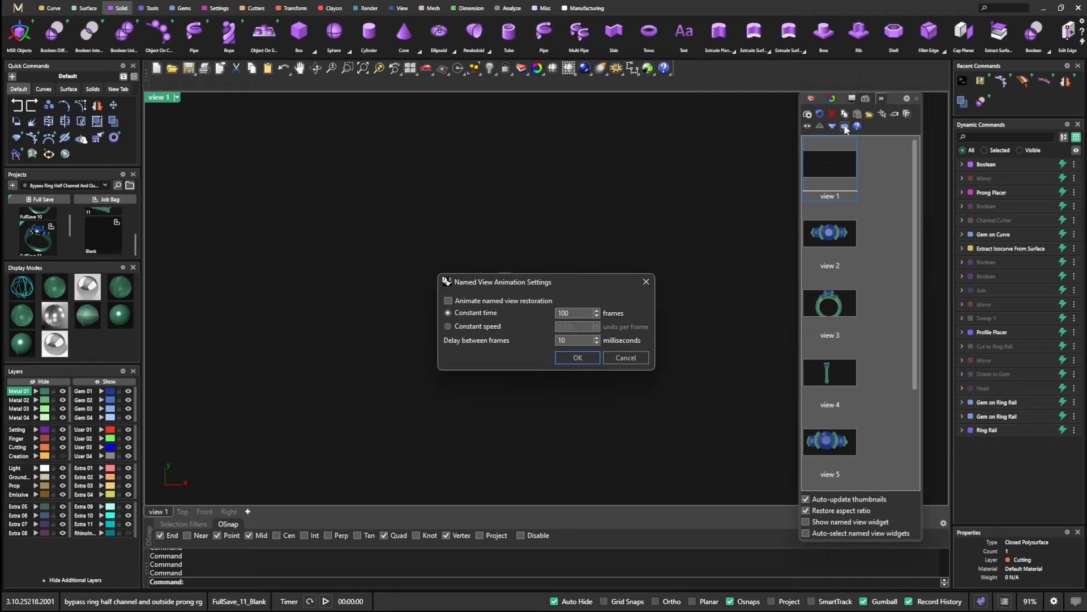
left_click(446, 300)
left_click(578, 315)
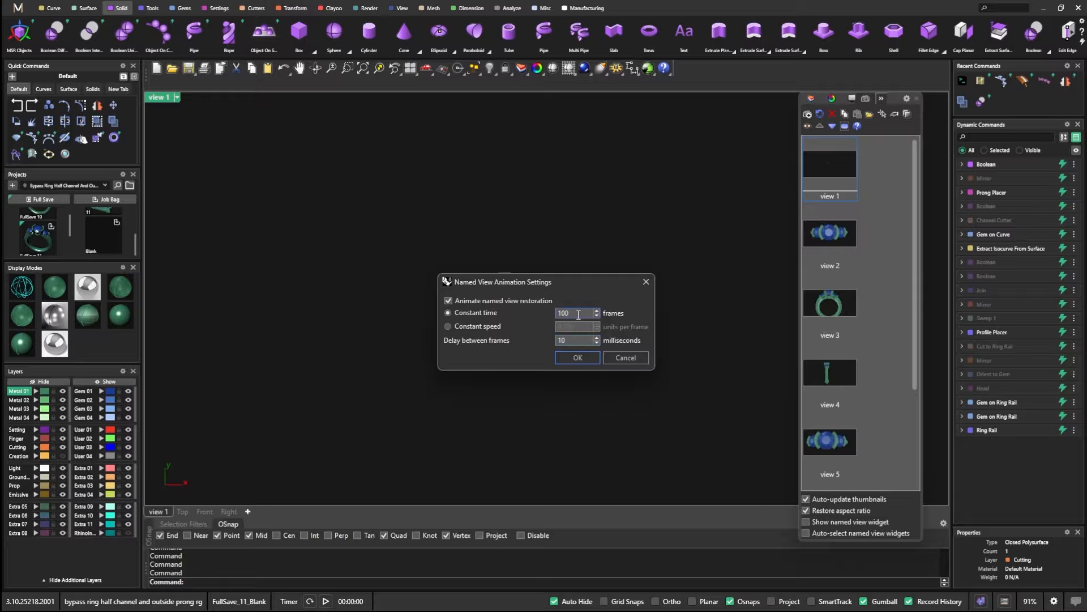
left_click(578, 358)
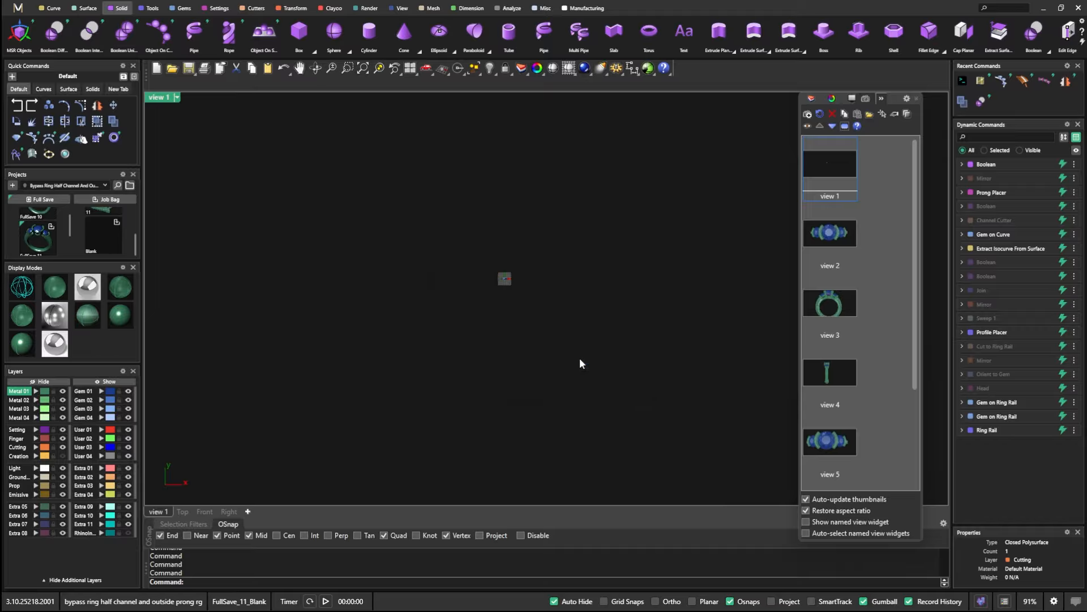
- Play the animated camera transitions by restoring the named views from "view 2" through "view 6" in sequence
double_click(830, 238)
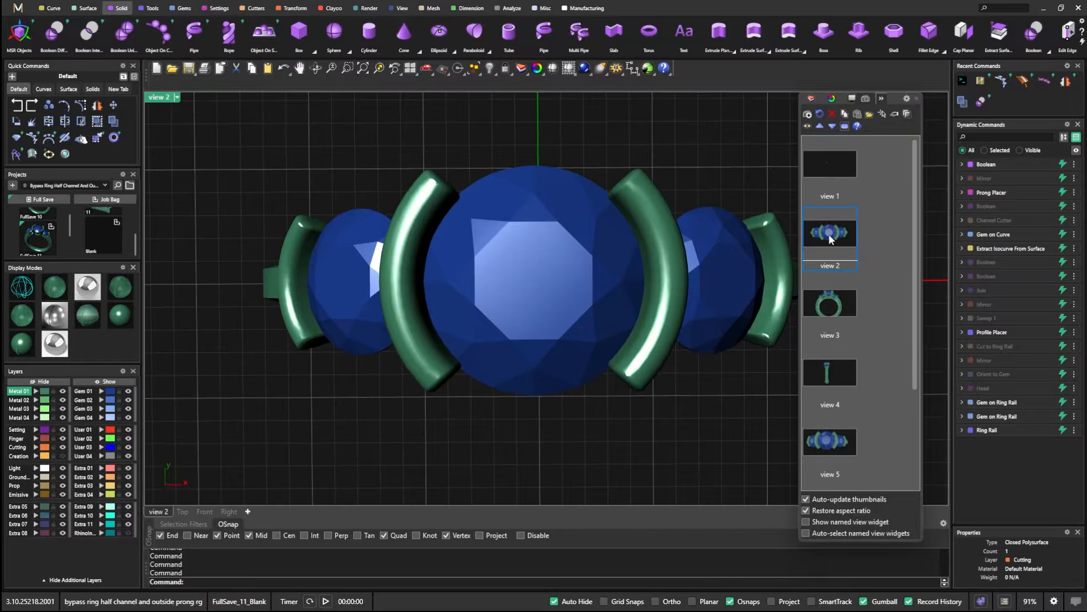
left_click(833, 307)
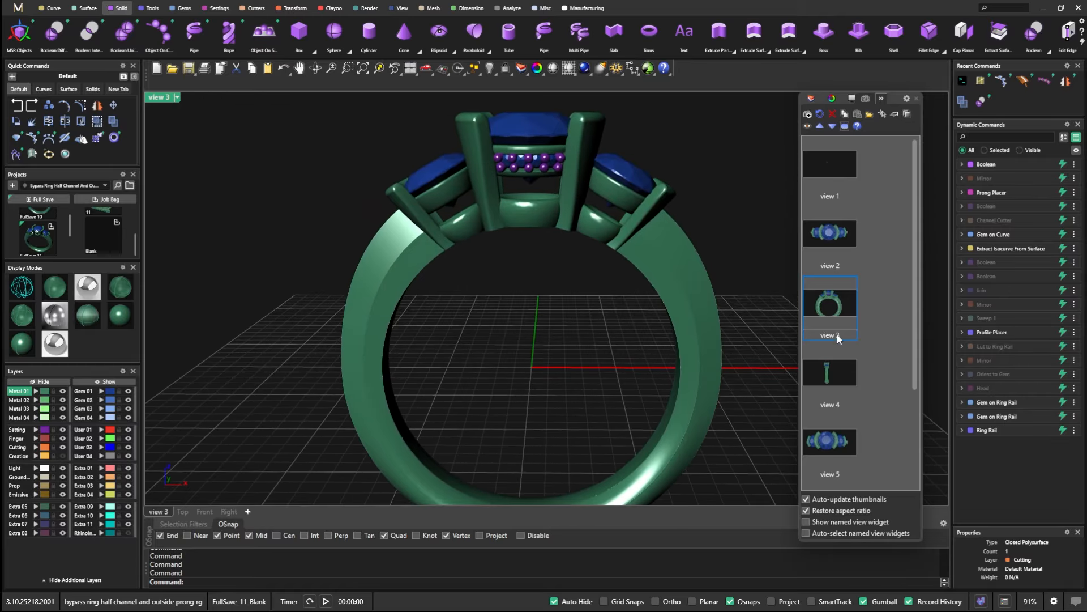
left_click(824, 376)
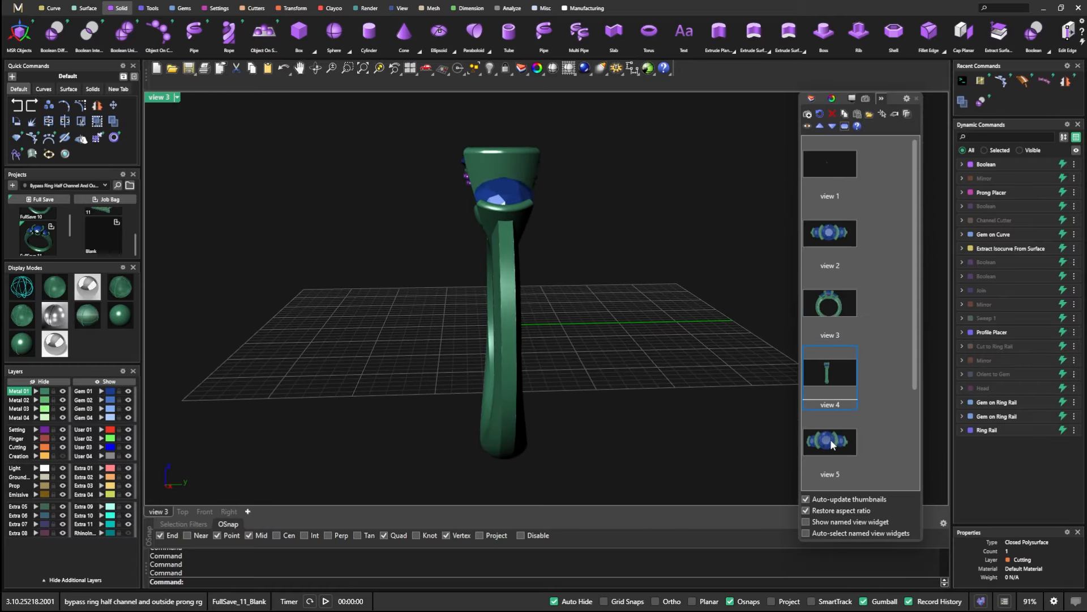
left_click(830, 439)
scroll(842, 379, "down", 1)
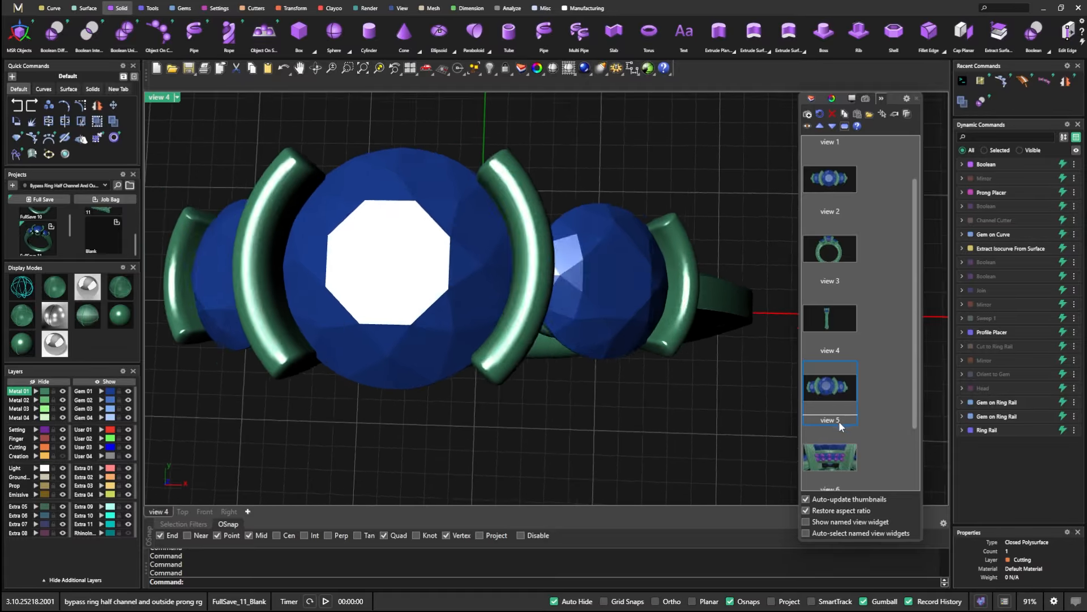
scroll(836, 413, "down", 1)
left_click(834, 399)
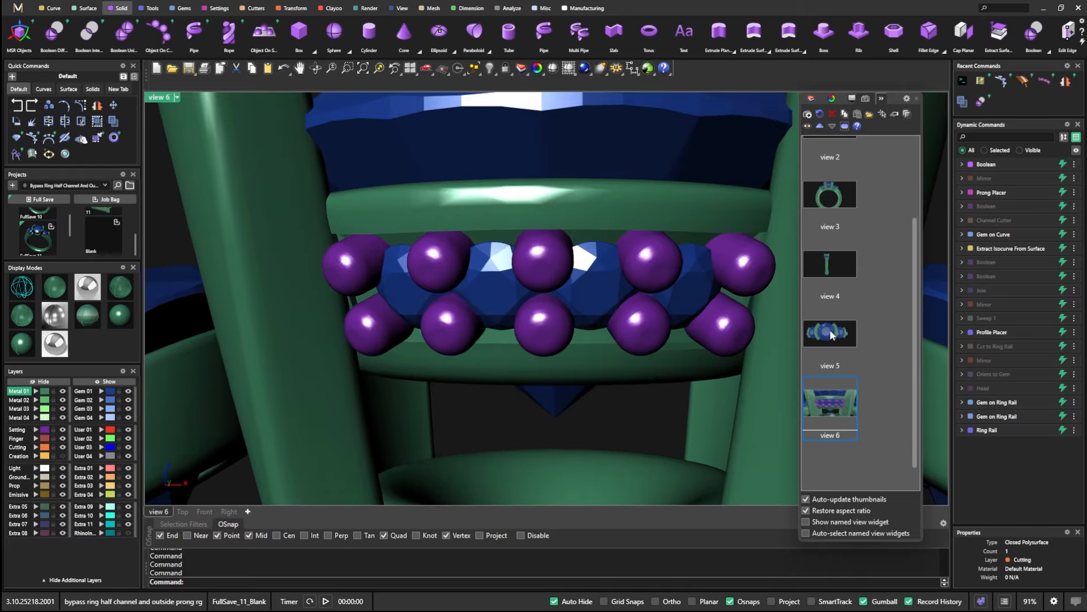
- Play the animated transitions back from "view 6" to "view 5" and "view 4", finishing on "view 6" again
left_click(830, 333)
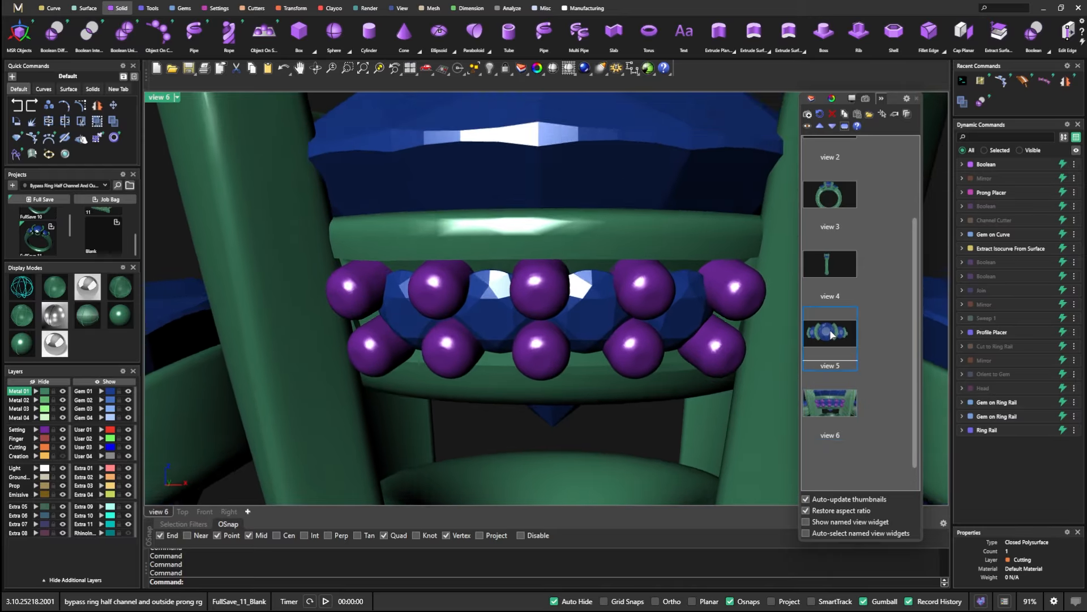
left_click(832, 266)
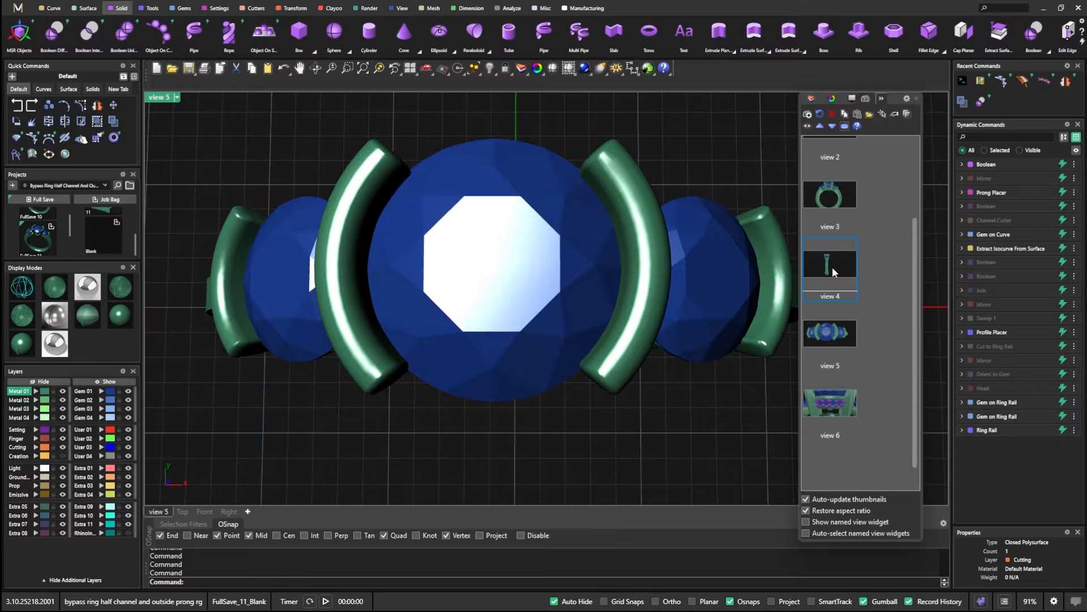
scroll(836, 342, "down", 1)
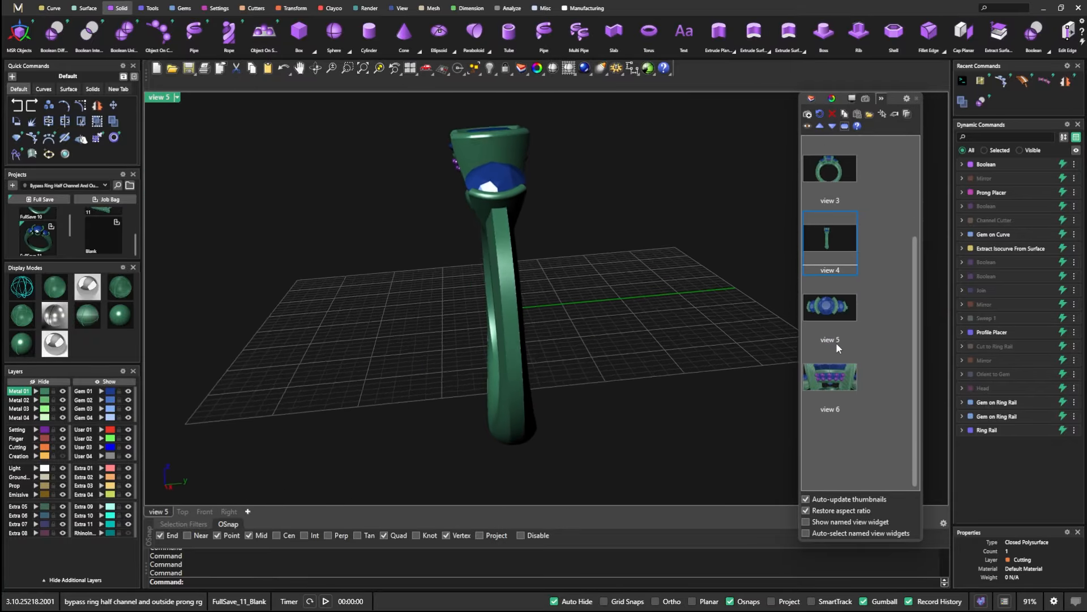
left_click(833, 381)
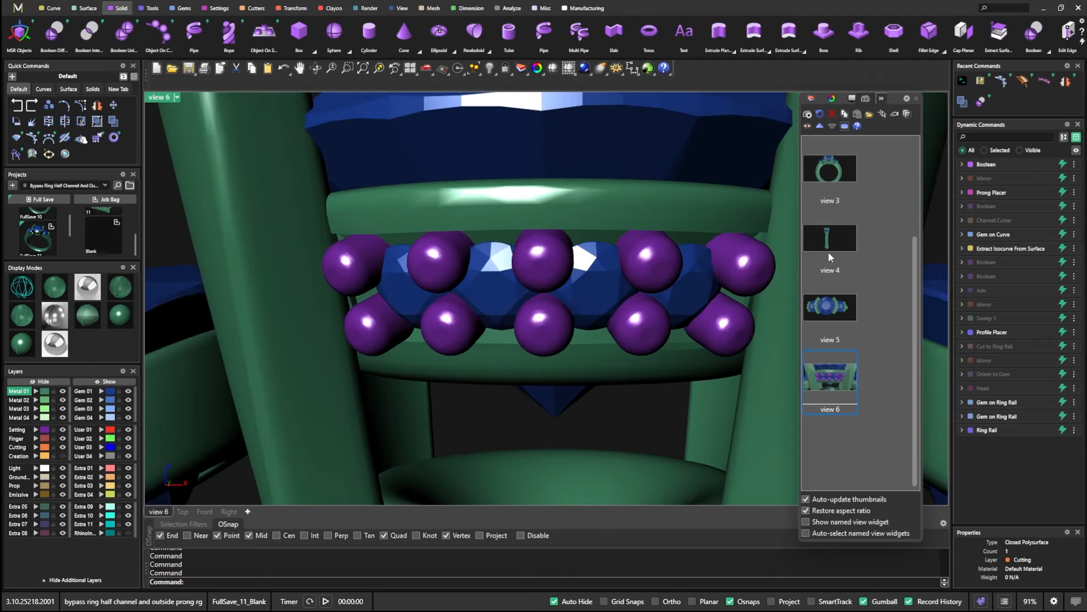
- Restore "view 1" and "view 2" with animated transitions, and move the named views window clear of the ring in the viewport
scroll(828, 251, "up", 2)
left_click(834, 161)
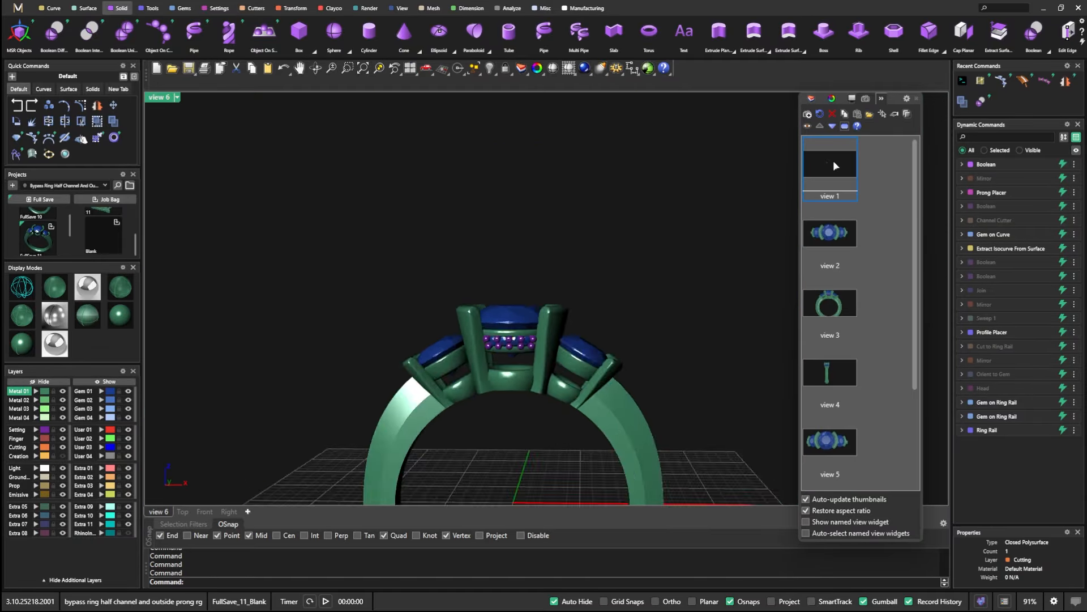
left_click(832, 232)
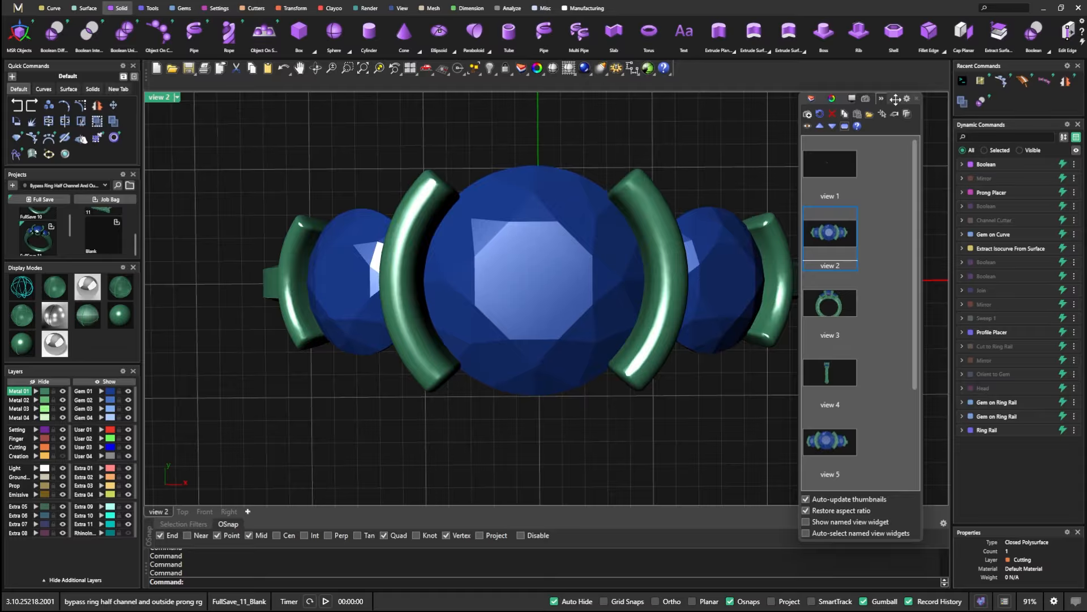
left_click_drag(895, 99, 1006, 96)
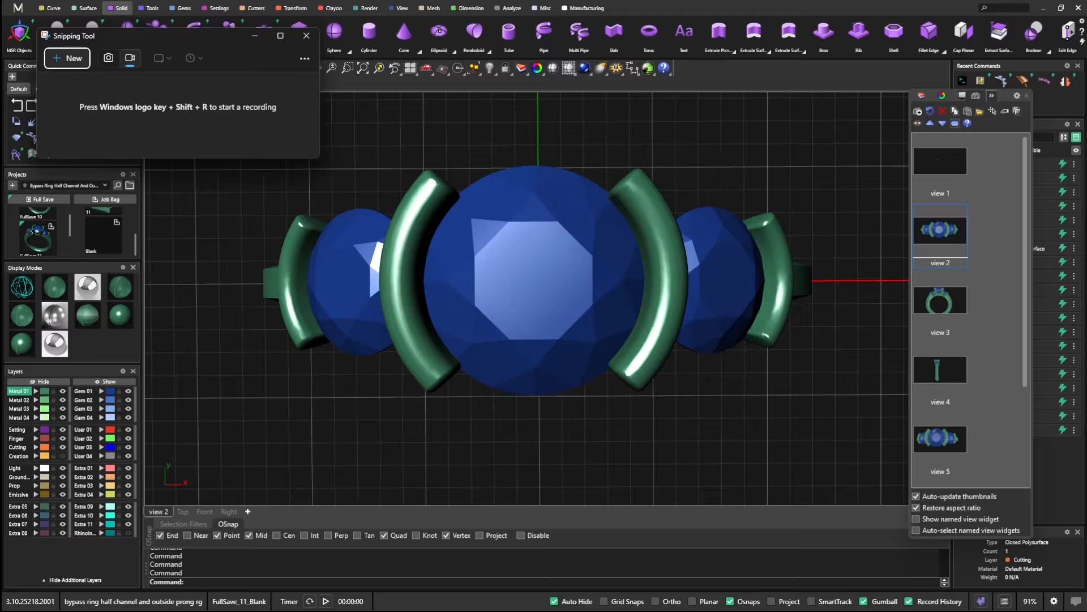
- Switch to Snipping Tool and start a screen recording covering only the viewport area around the ring
left_click(130, 58)
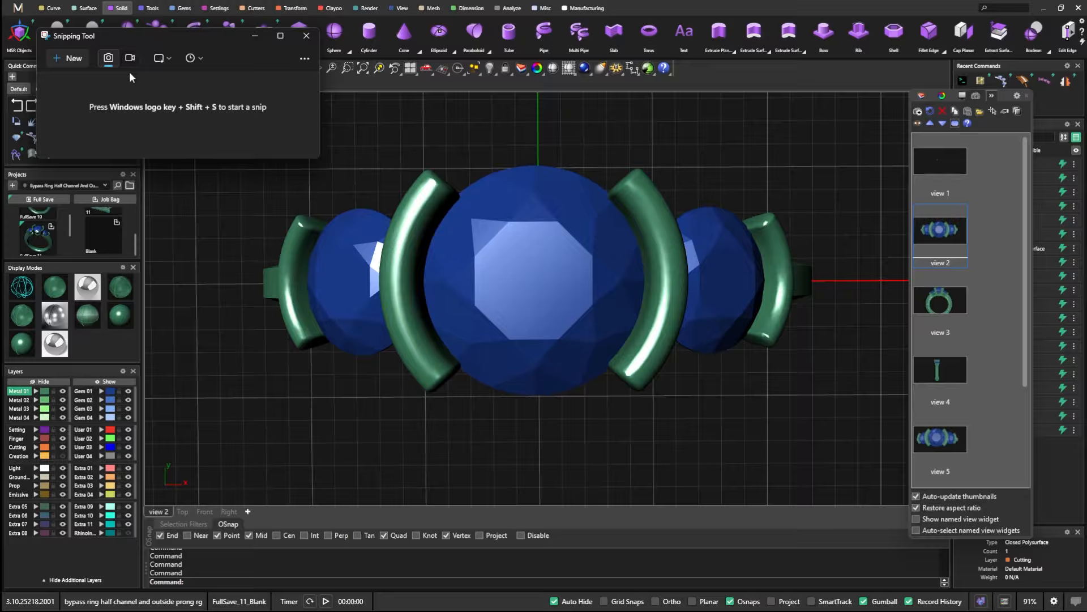
left_click(129, 58)
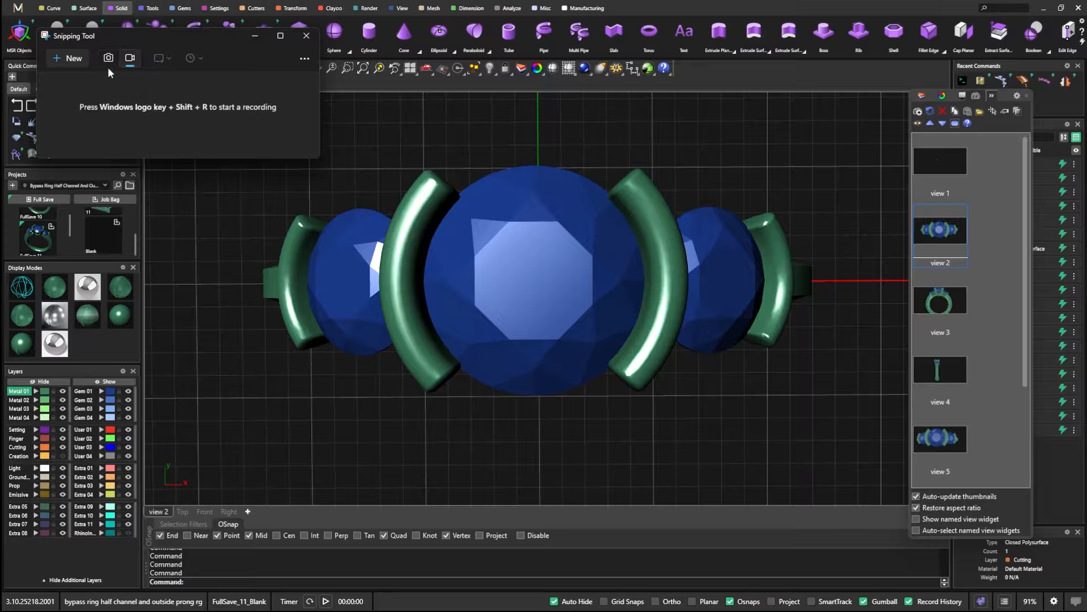
left_click(68, 58)
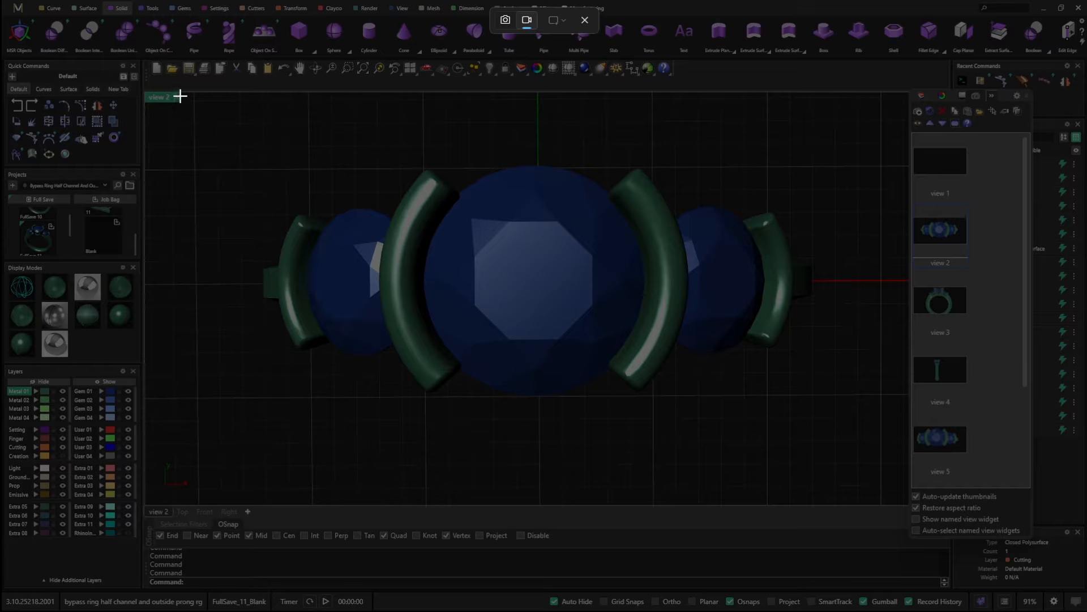
left_click_drag(181, 96, 907, 503)
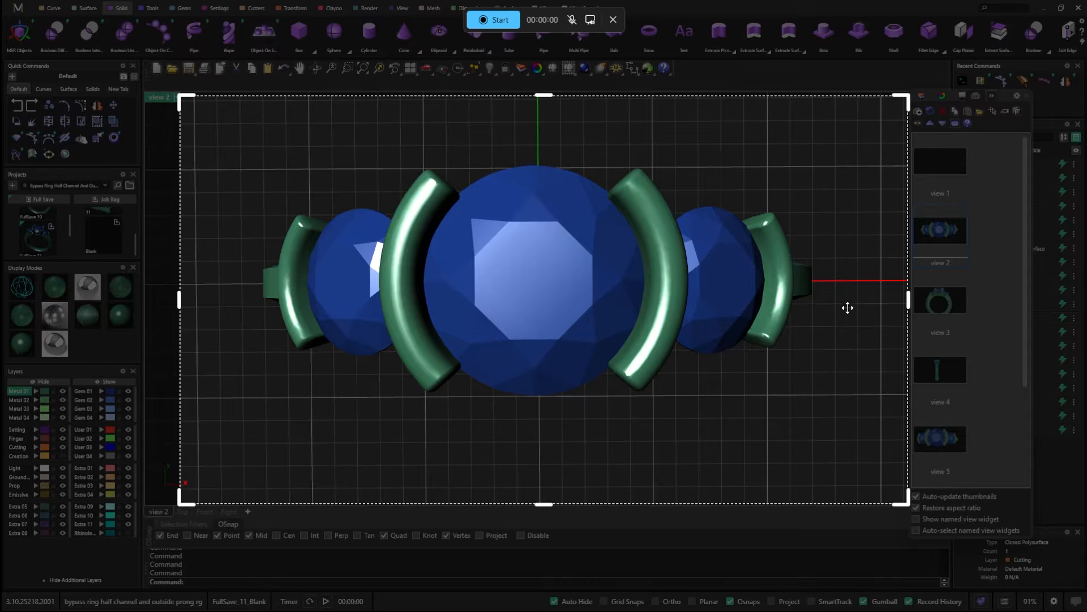
left_click(488, 25)
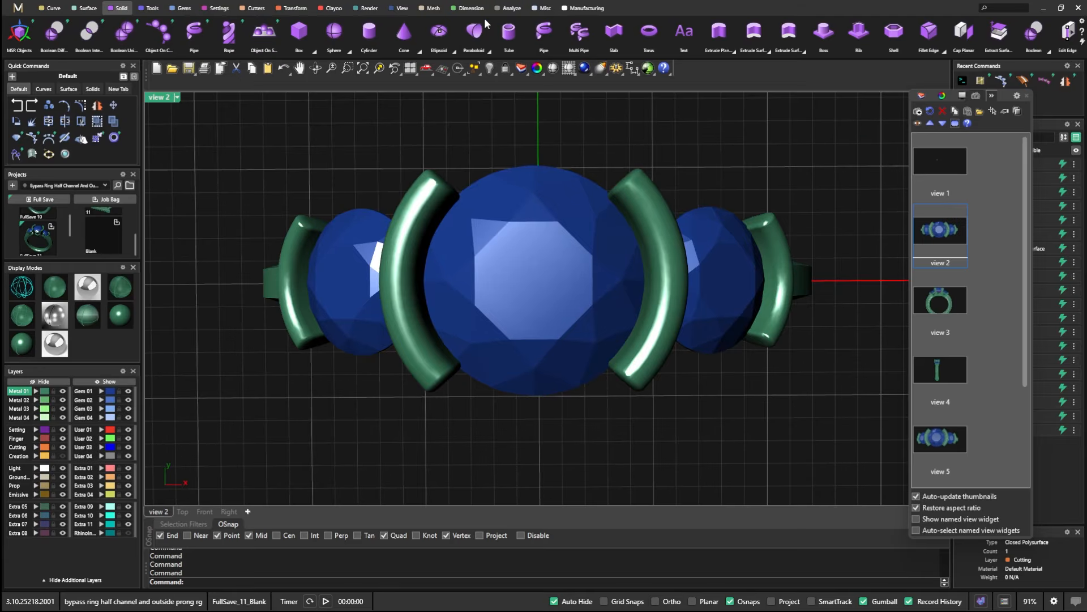
- Record the animated camera sequence by restoring the named views from "view 1" through "view 6" in order
double_click(939, 159)
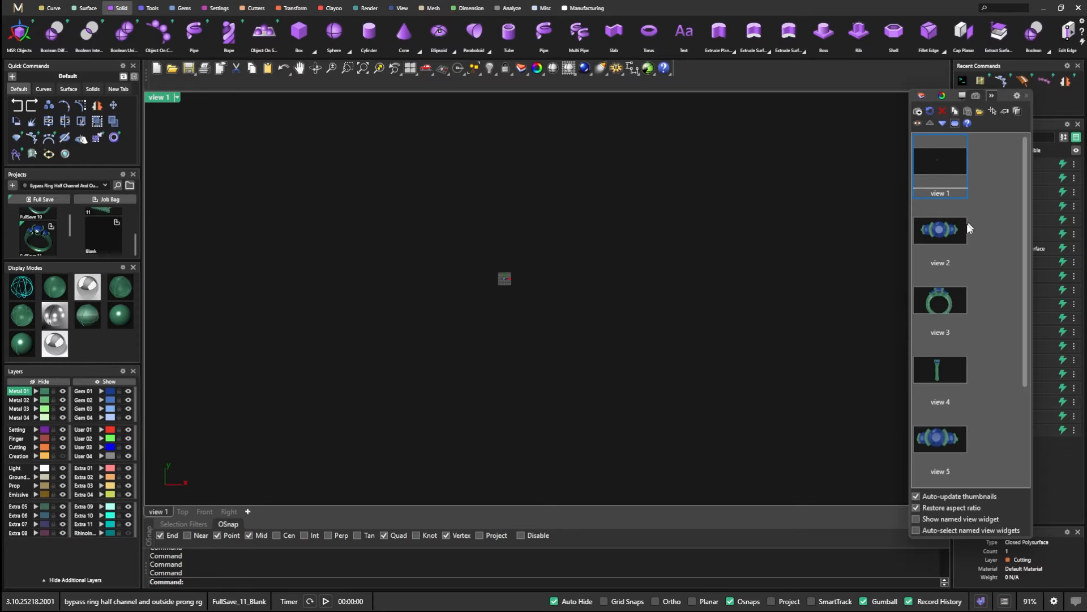
left_click(935, 229)
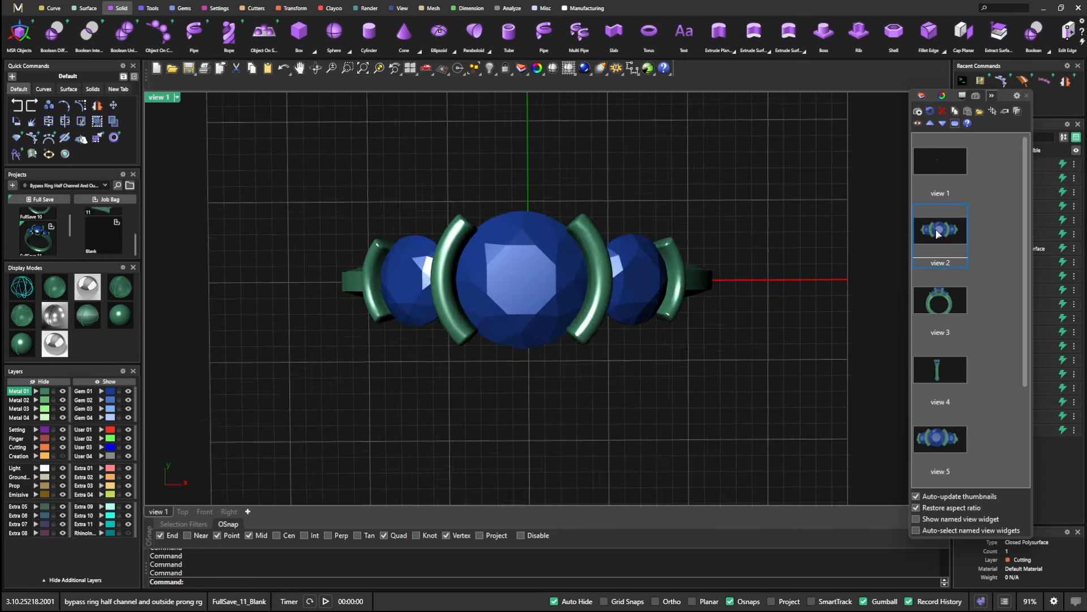
left_click(937, 305)
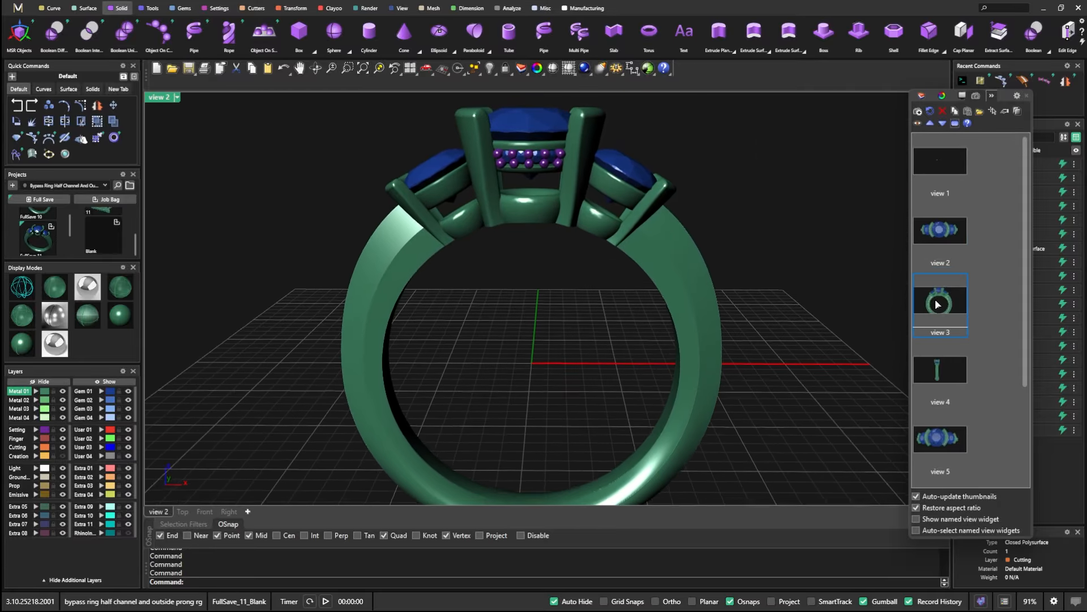
left_click(936, 372)
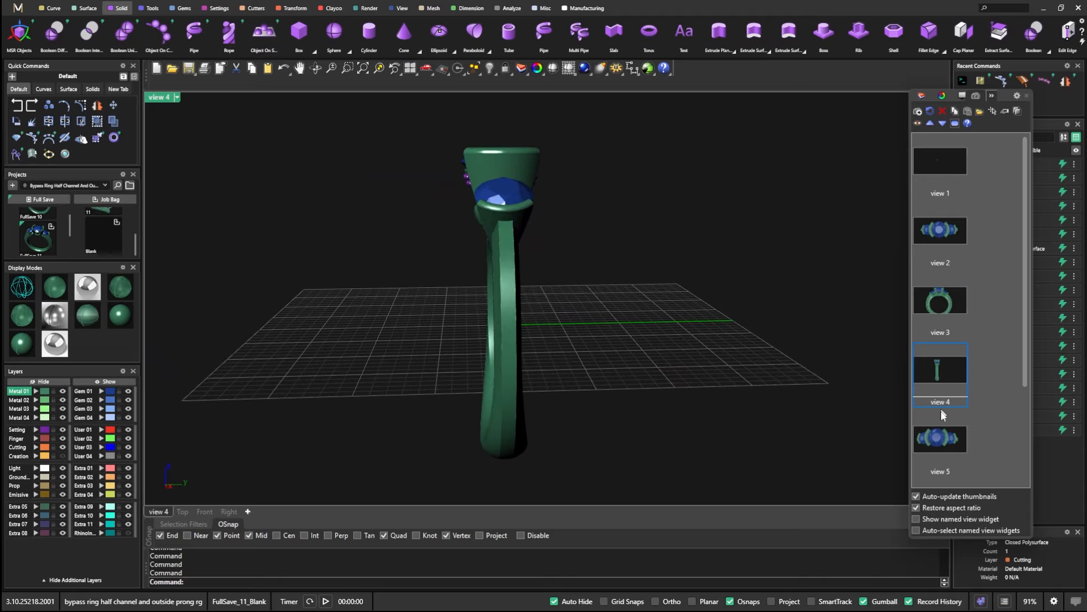
left_click(940, 436)
scroll(948, 374, "down", 1)
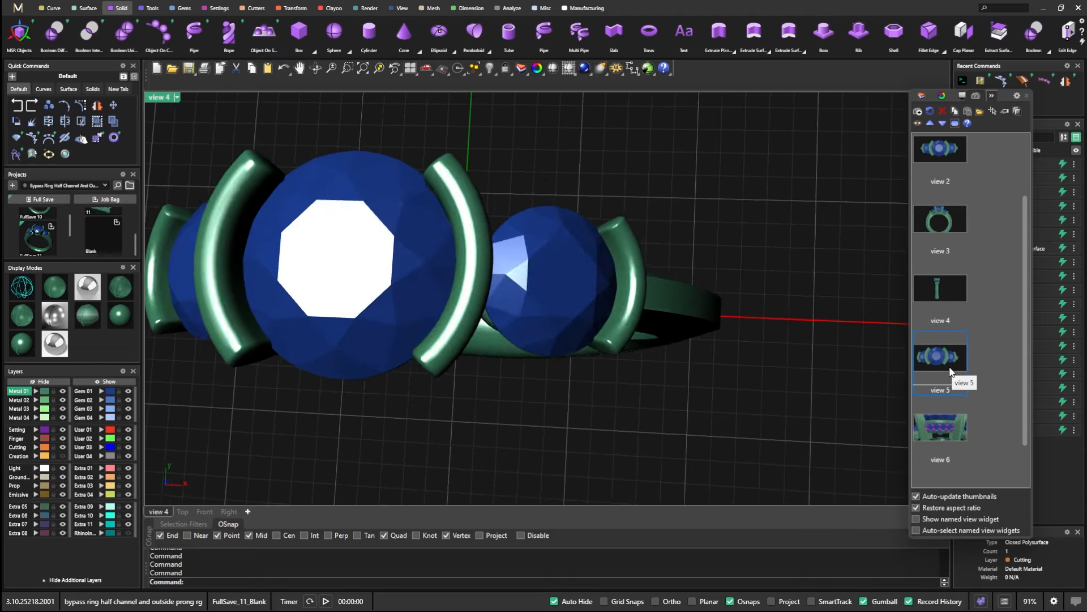
left_click(943, 435)
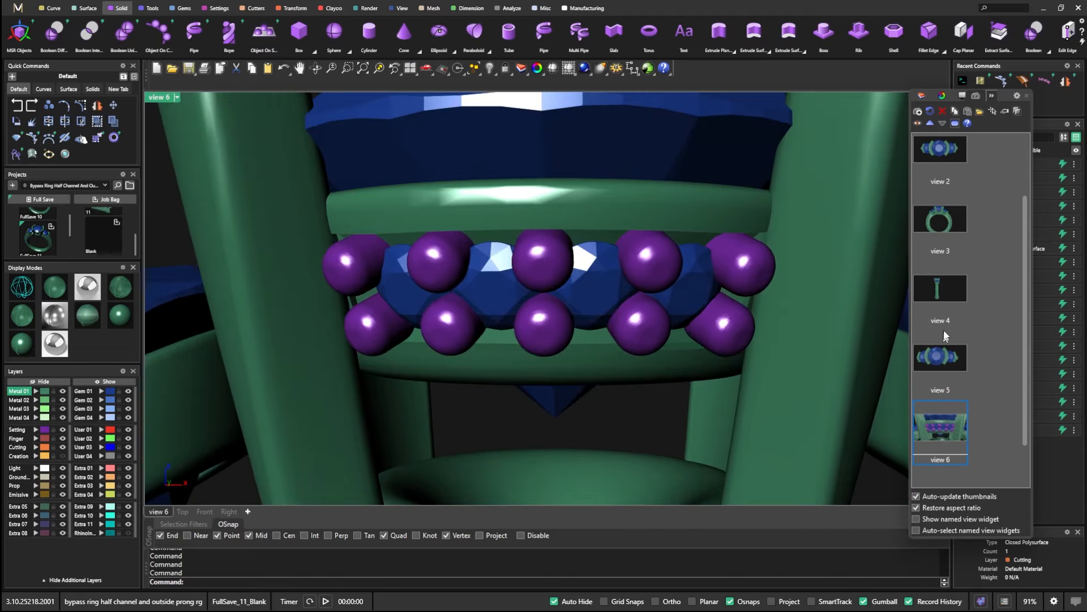
- Extend the recorded sequence with animated transitions to "view 3", "view 2" and "view 4"
left_click(944, 223)
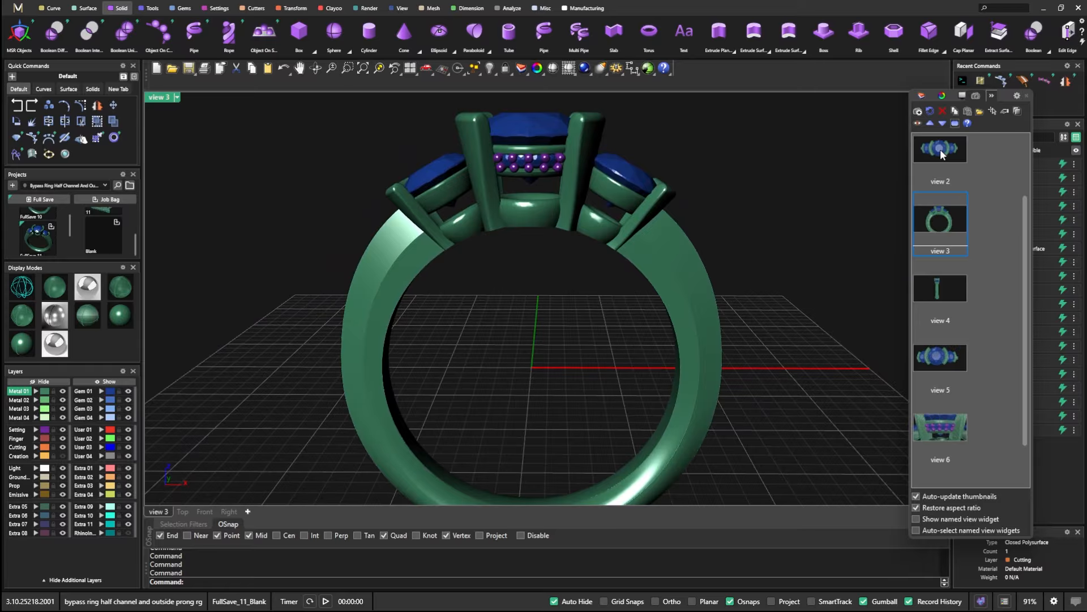
left_click(940, 148)
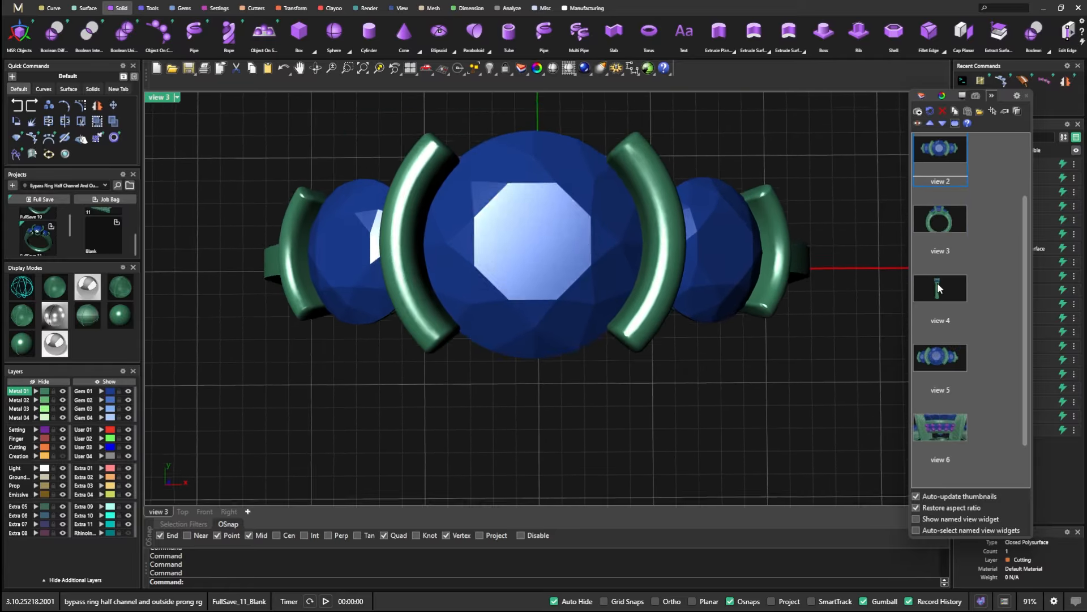
left_click(937, 286)
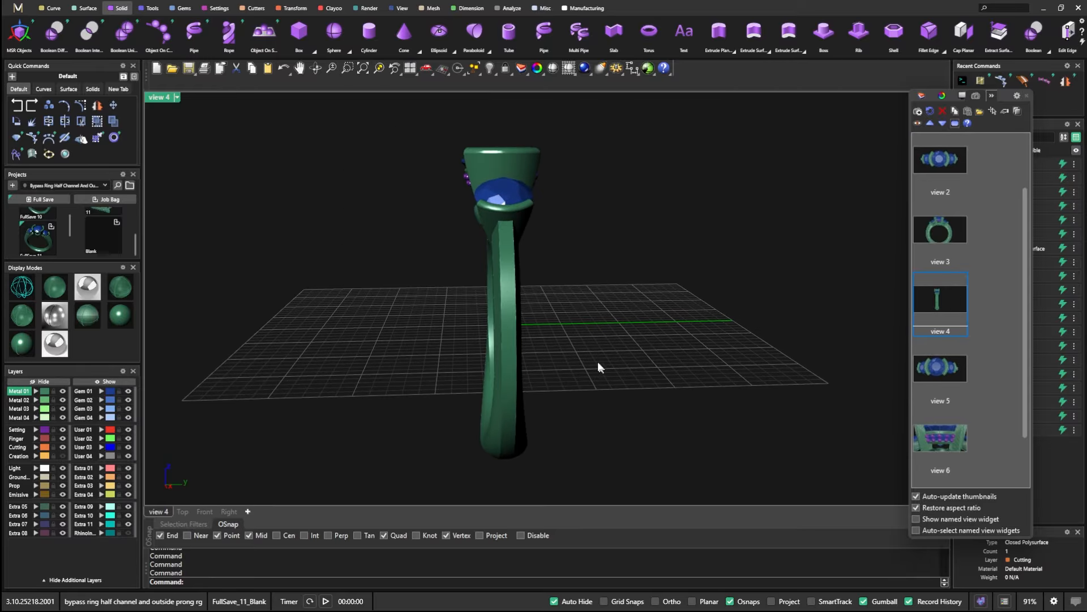
- Stop the screen recording and play the captured video back in Snipping Tool
left_click(508, 22)
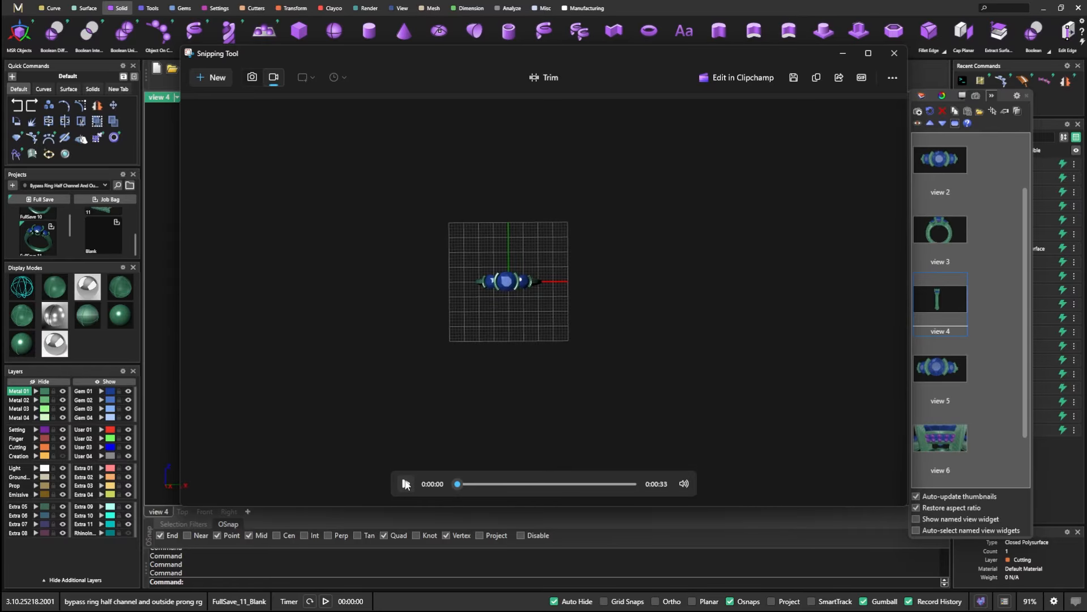
left_click(406, 484)
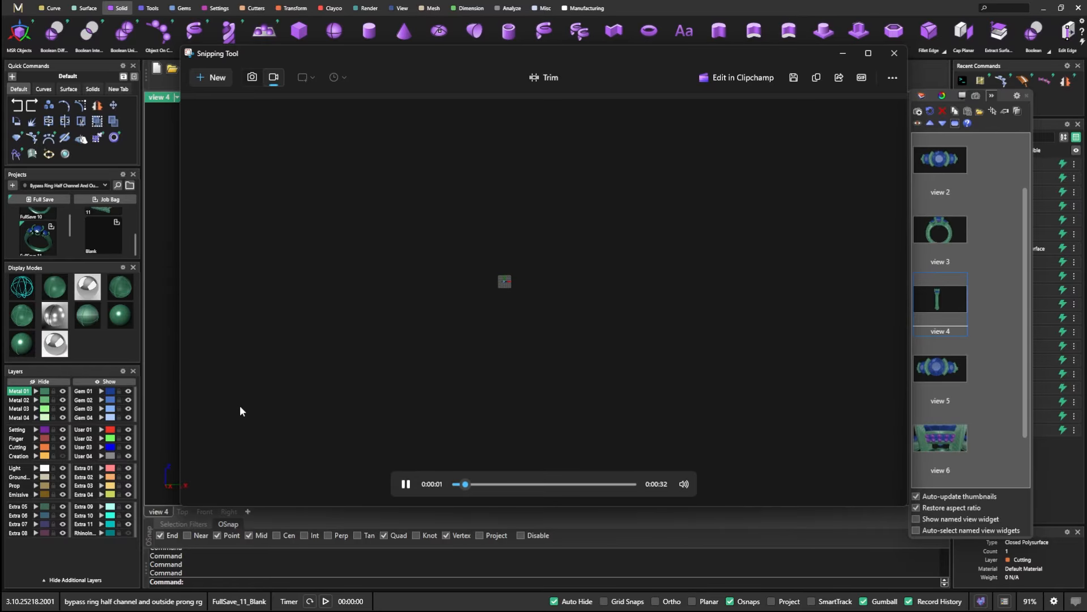